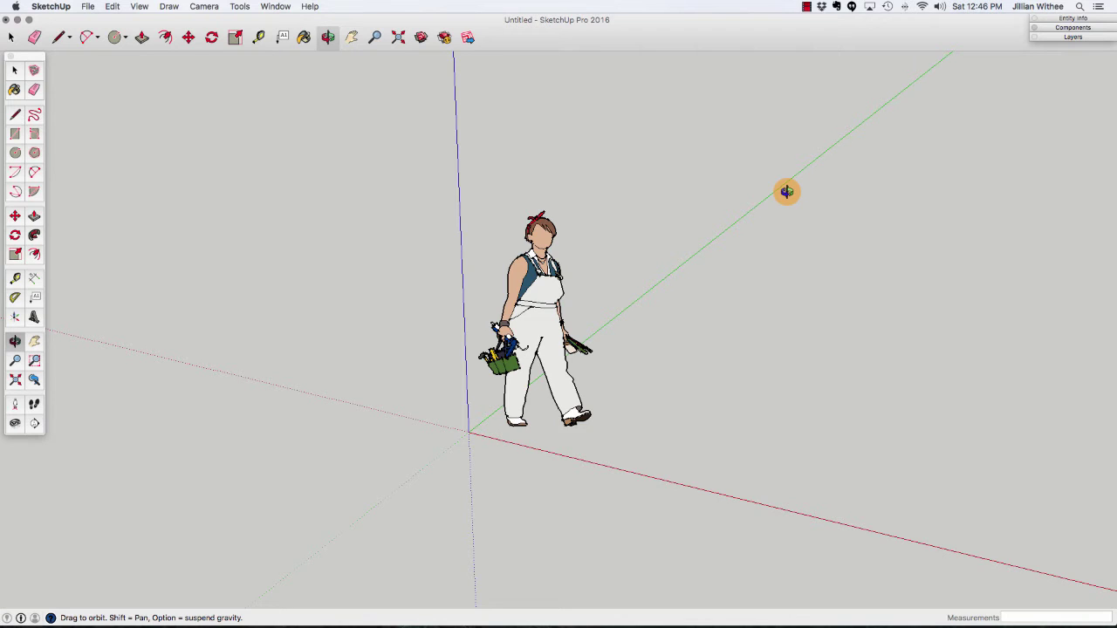
Delete the default scale figure standing at the origin.
{"action": "left_click", "coordinate": [11, 36]}
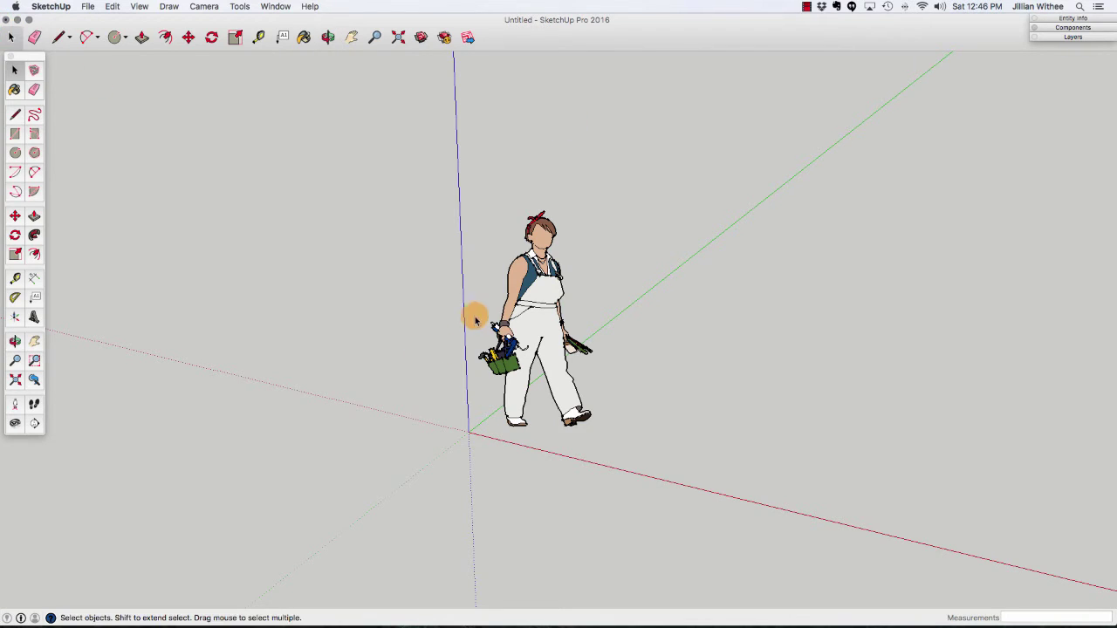
{"action": "left_click", "coordinate": [540, 303]}
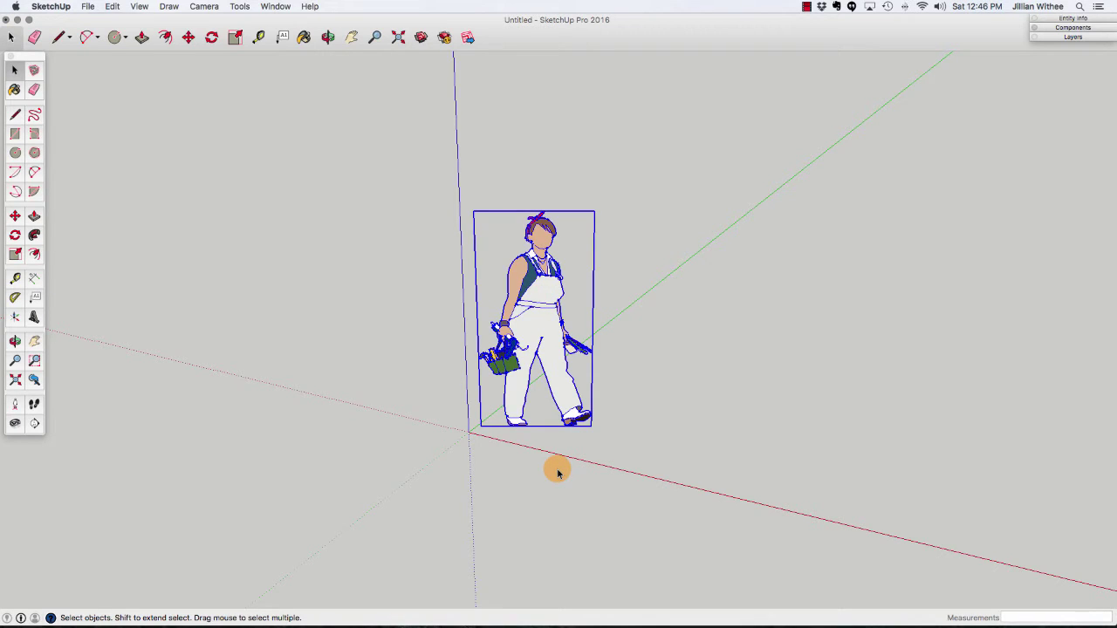
{"action": "key", "text": "Delete"}
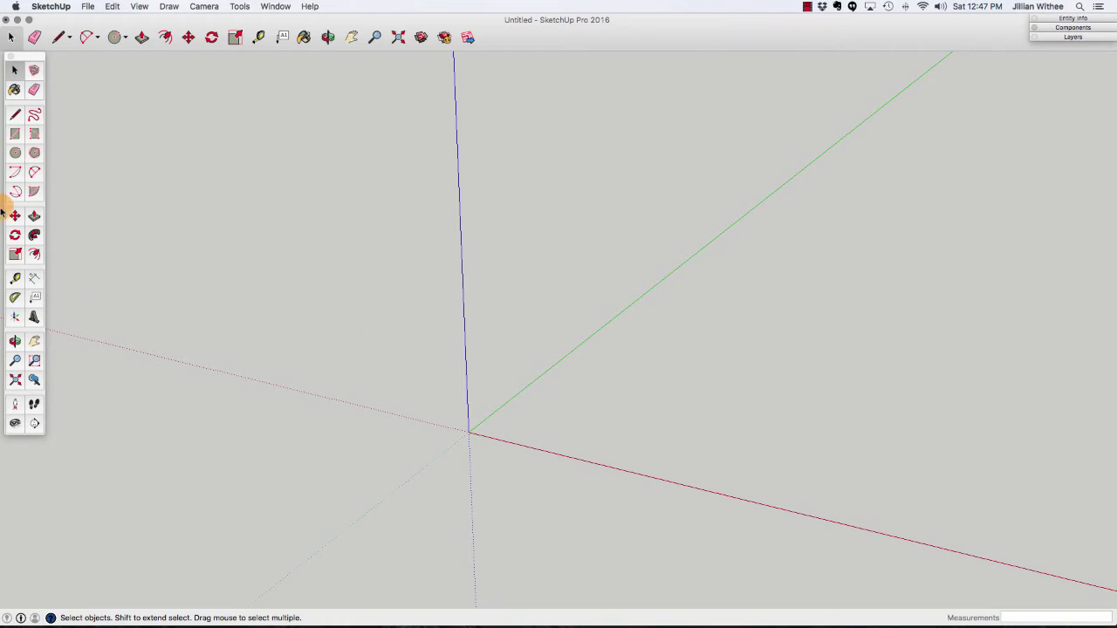
Draw a 24 by 24 inch square starting at the origin.
{"action": "left_click", "coordinate": [14, 134]}
{"action": "left_click", "coordinate": [468, 431]}
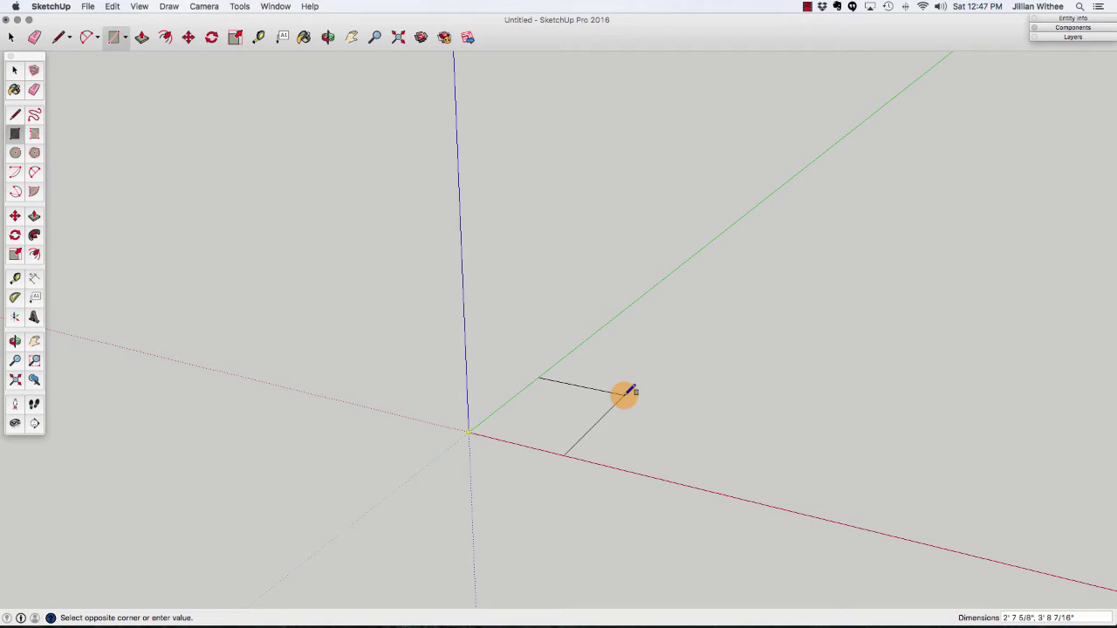
{"action": "type", "text": "24\",24"}
{"action": "key", "text": "Return"}
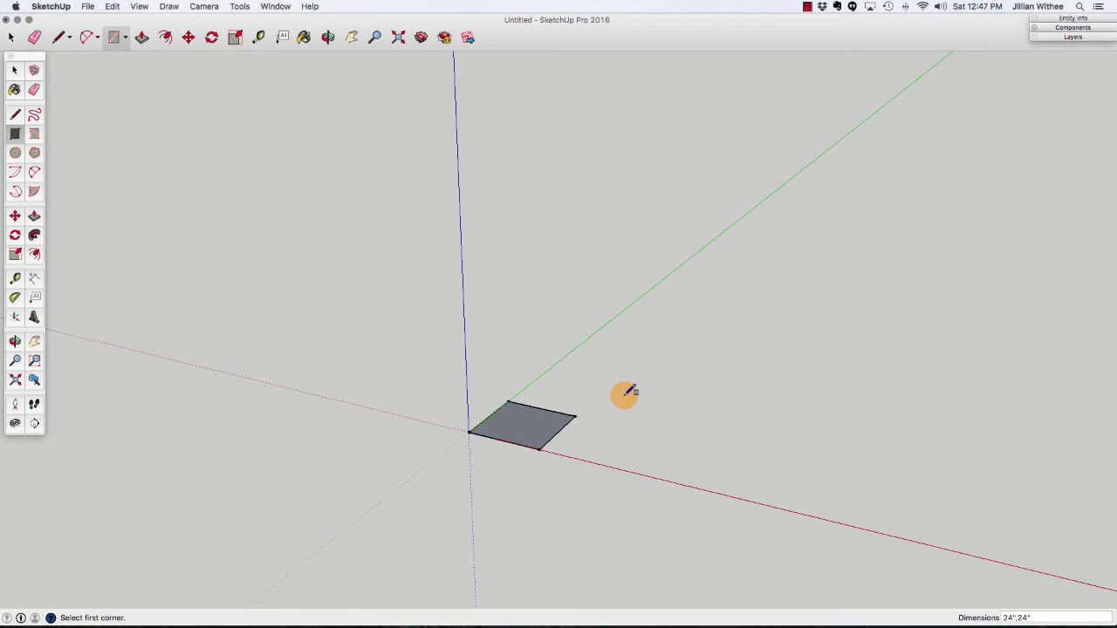
{"action": "scroll", "coordinate": [551, 428], "scroll_direction": "up", "scroll_amount": 5}
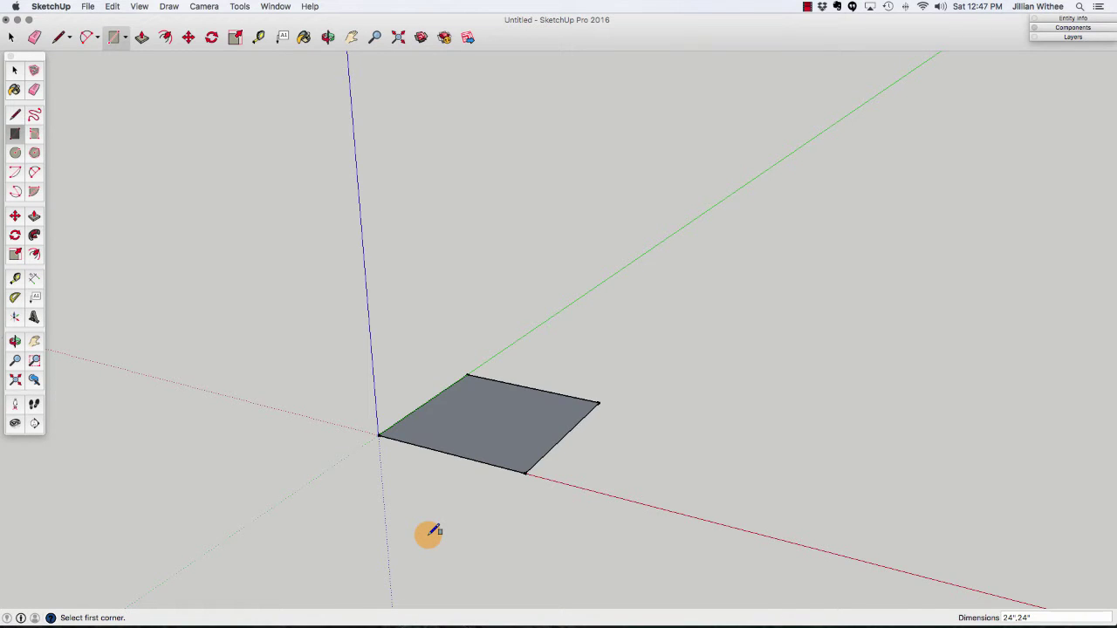
Push/Pull the square up 2' 10 1/2" into a solid box.
{"action": "left_click", "coordinate": [142, 37]}
{"action": "left_click", "coordinate": [528, 415]}
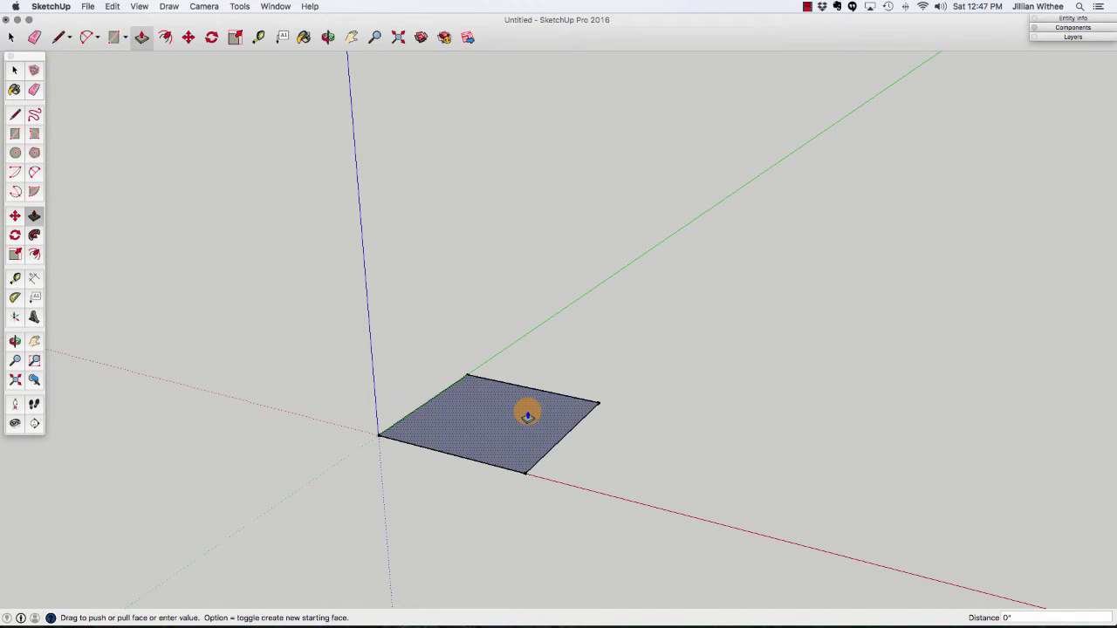
{"action": "left_click_drag", "start_coordinate": [528, 415], "coordinate": [520, 294]}
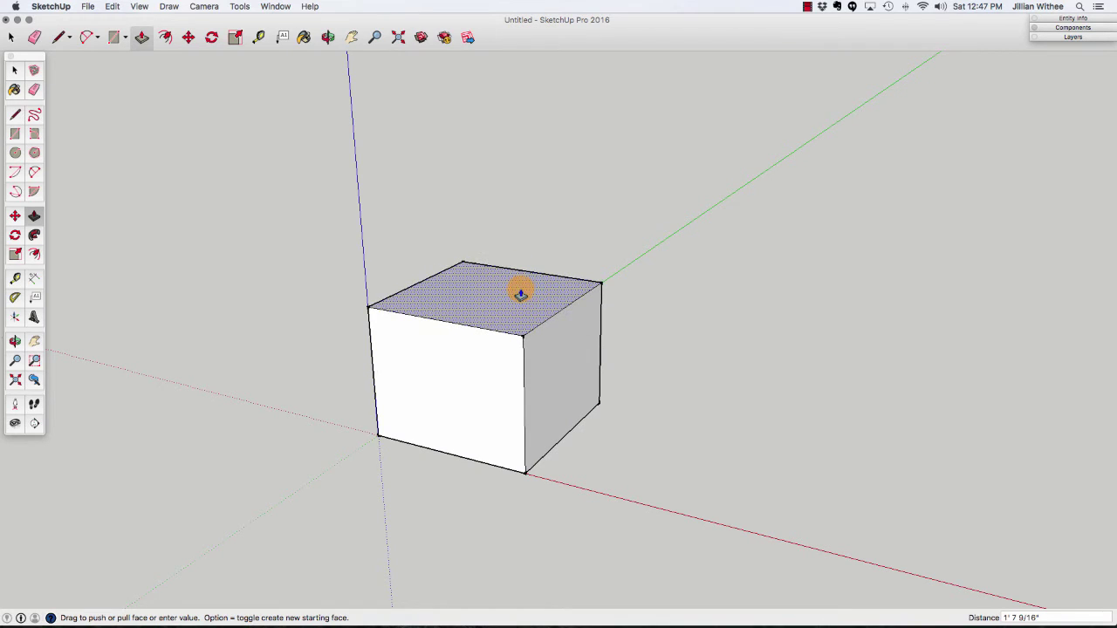
{"action": "type", "text": "34.5"}
{"action": "key", "text": "Return"}
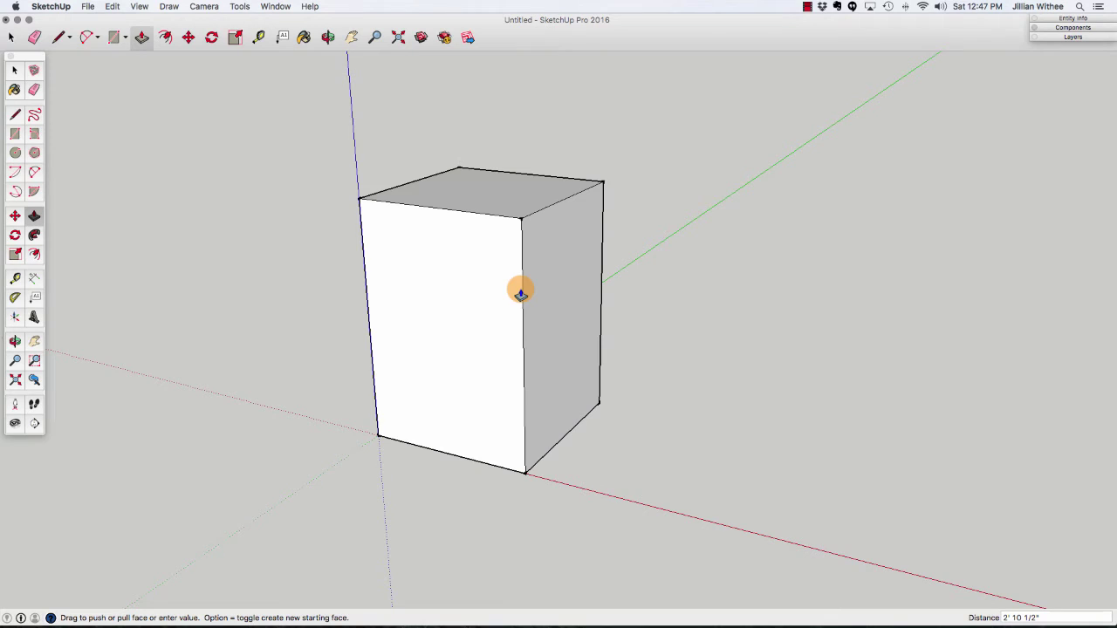
{"action": "left_click", "coordinate": [12, 36]}
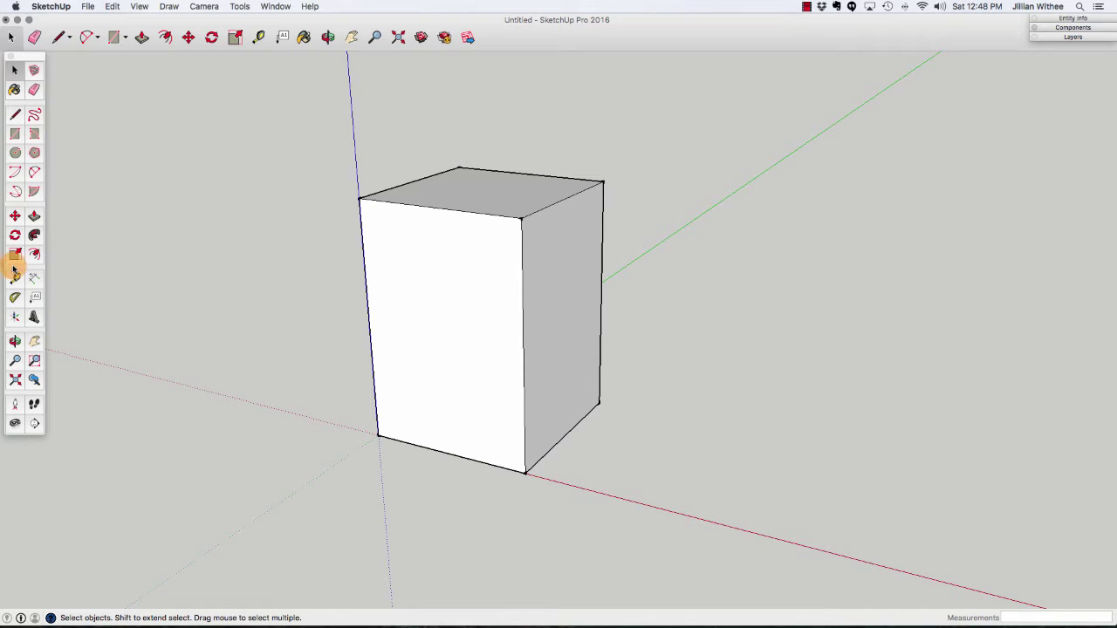
Dimension the box's 2' depth, 2' width and 2' 10 1/2" height edges.
{"action": "left_click", "coordinate": [34, 278]}
{"action": "left_click", "coordinate": [524, 472]}
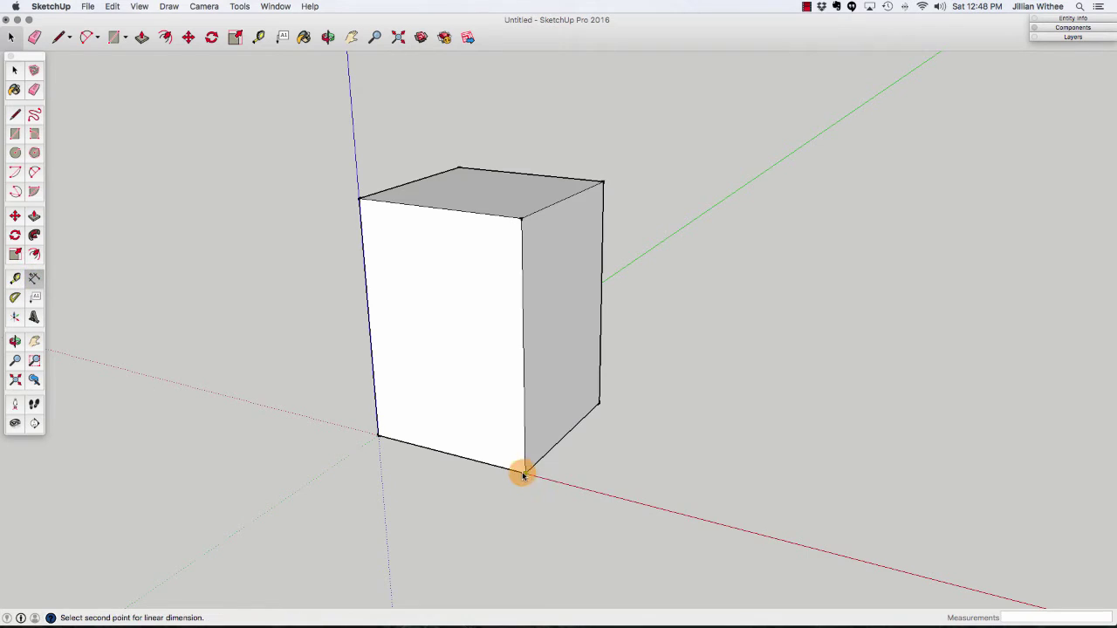
{"action": "left_click", "coordinate": [601, 403]}
{"action": "left_click", "coordinate": [666, 436]}
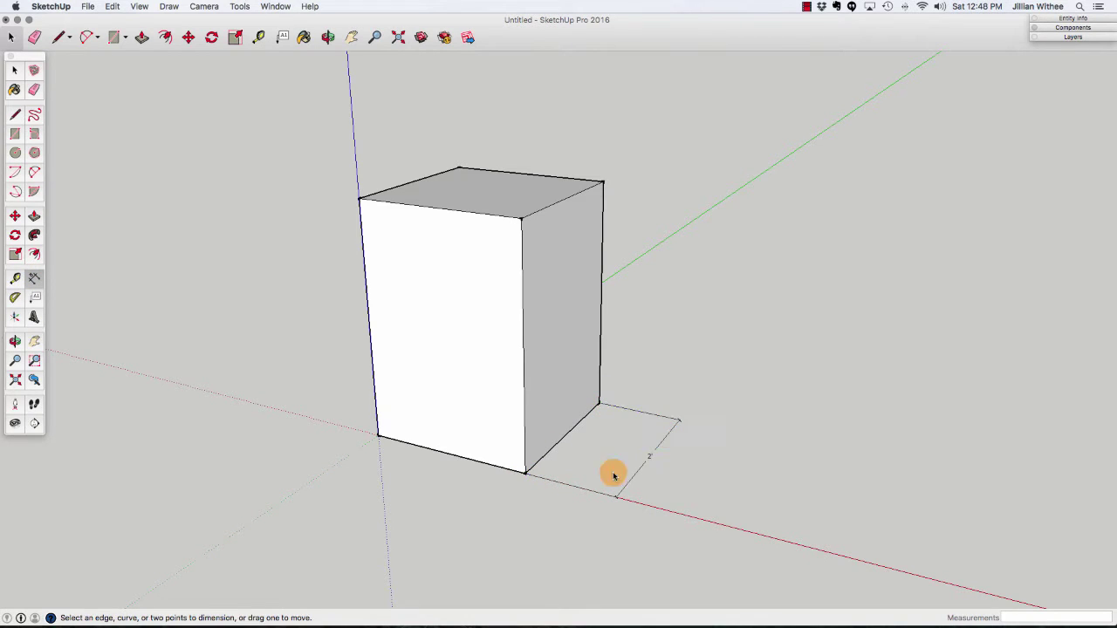
{"action": "left_click", "coordinate": [379, 436]}
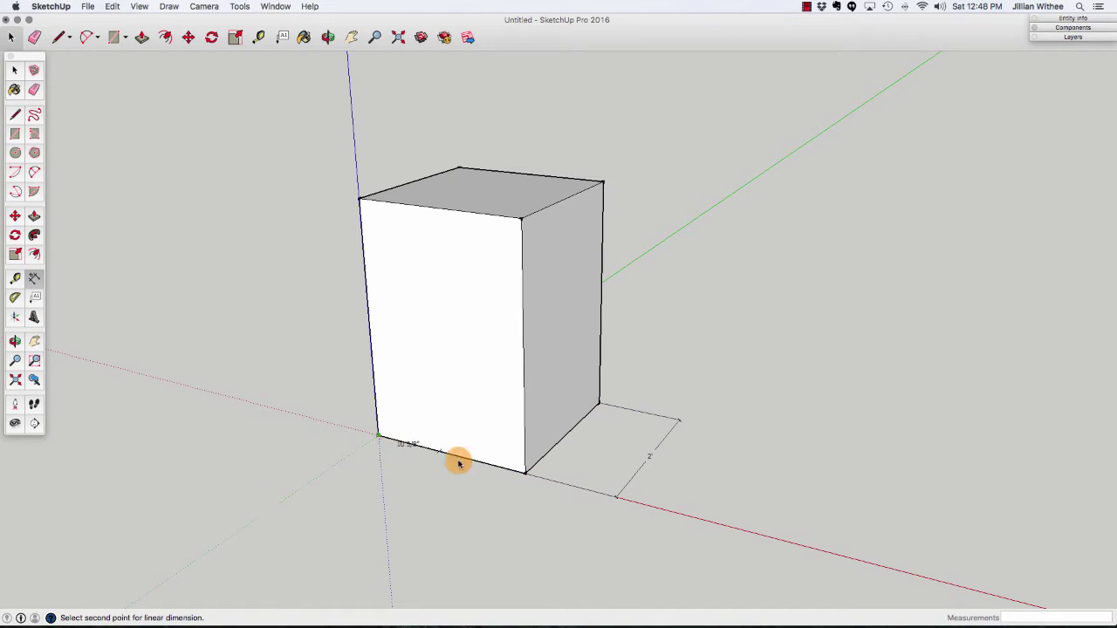
{"action": "left_click", "coordinate": [523, 472]}
{"action": "left_click", "coordinate": [425, 528]}
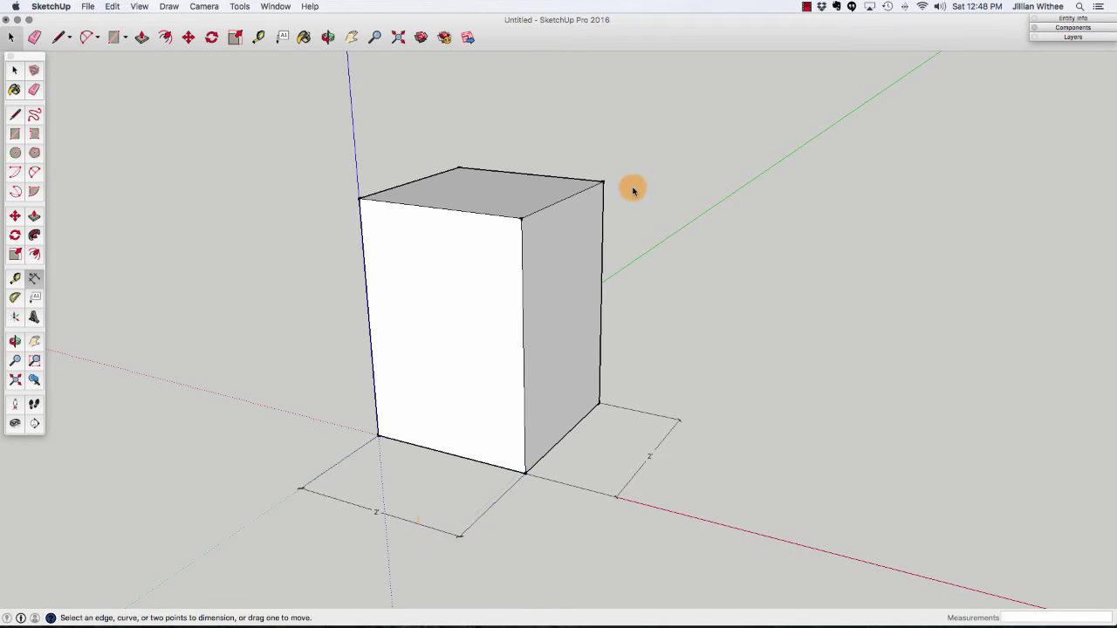
{"action": "left_click", "coordinate": [602, 182]}
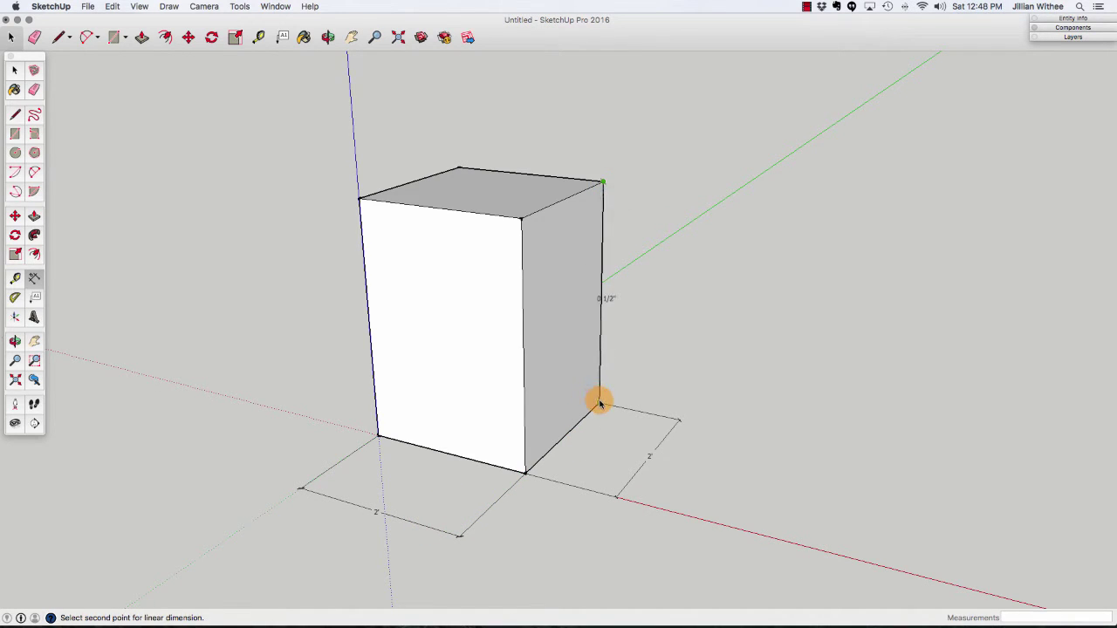
{"action": "left_click", "coordinate": [600, 403]}
{"action": "left_click", "coordinate": [653, 377]}
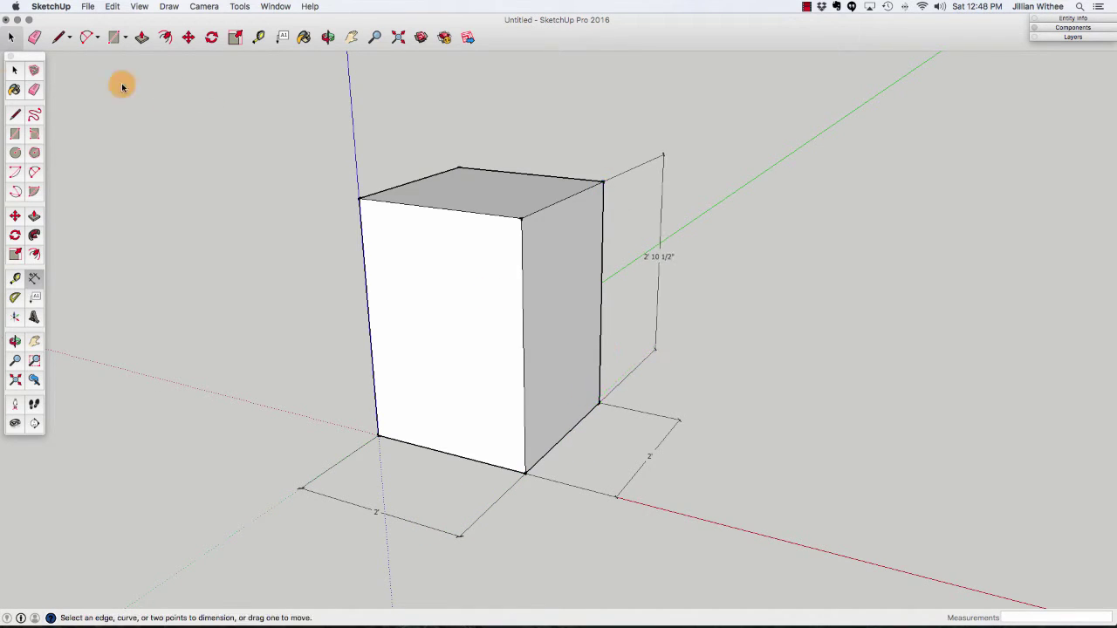
{"action": "left_click", "coordinate": [12, 37]}
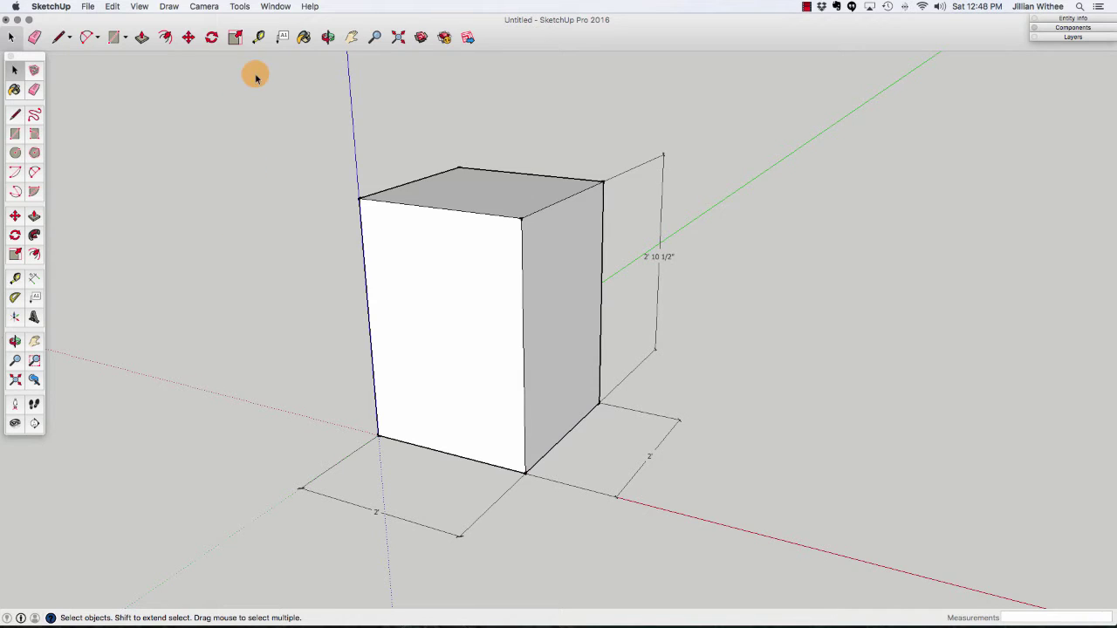
Add a guide 4" above the front bottom edge and draw a line along it.
{"action": "left_click", "coordinate": [259, 36]}
{"action": "left_click", "coordinate": [438, 450]}
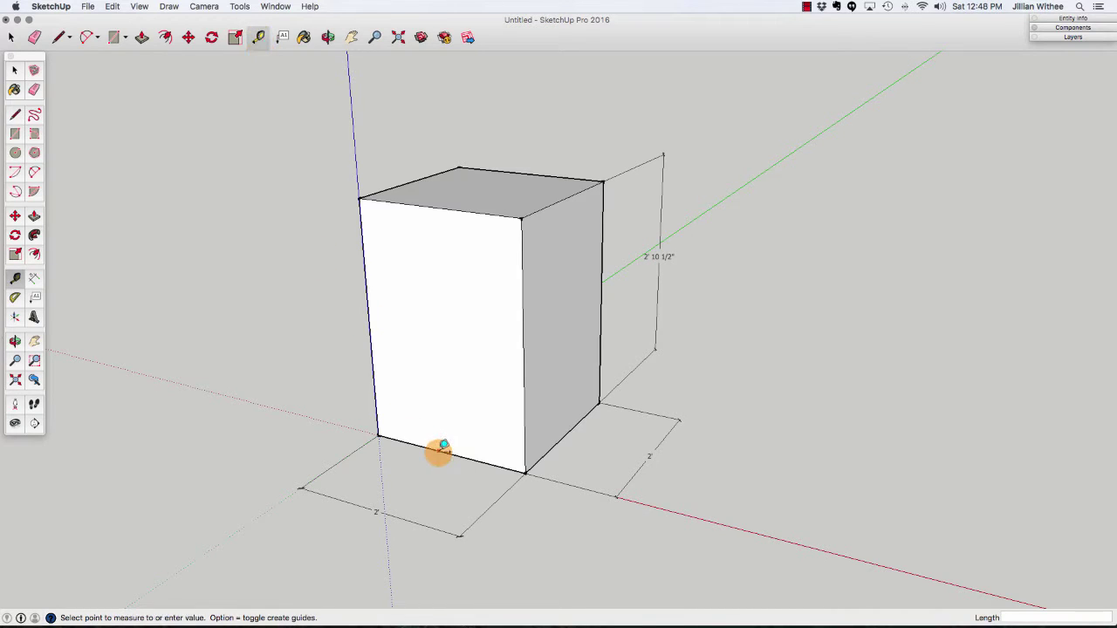
{"action": "type", "text": "4"}
{"action": "key", "text": "Return"}
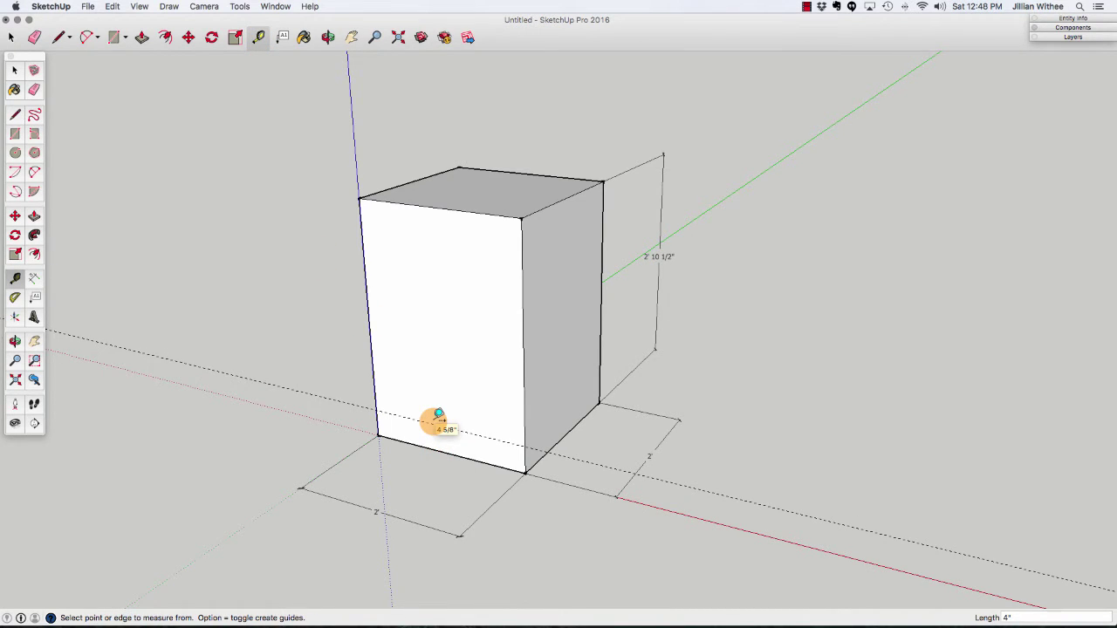
{"action": "scroll", "coordinate": [439, 415], "scroll_direction": "up", "scroll_amount": 2}
{"action": "left_click", "coordinate": [15, 114]}
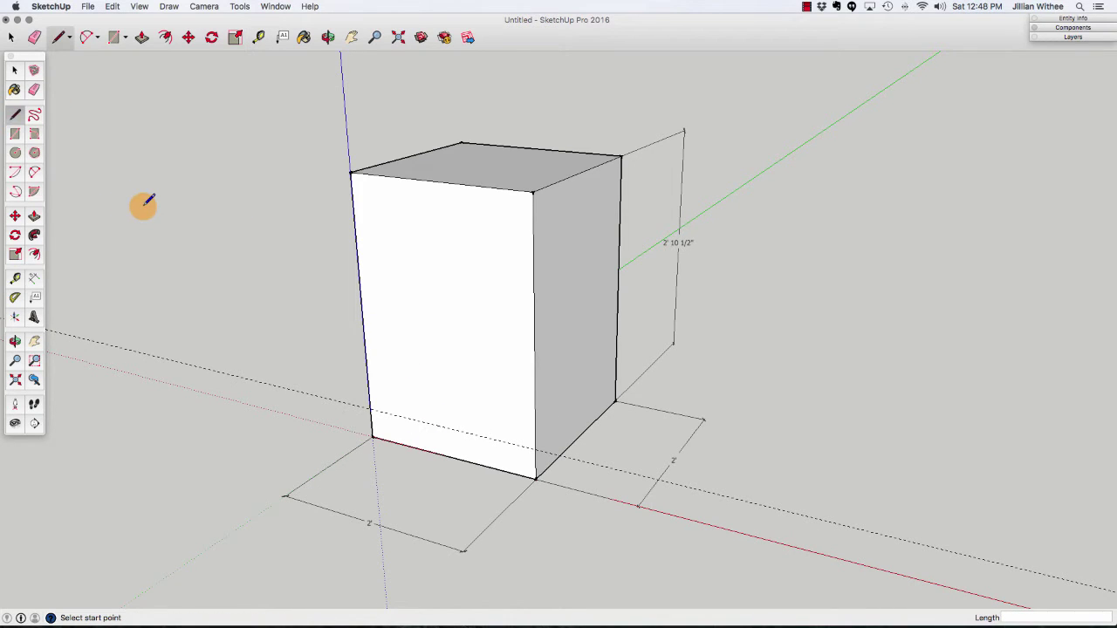
{"action": "left_click", "coordinate": [371, 409]}
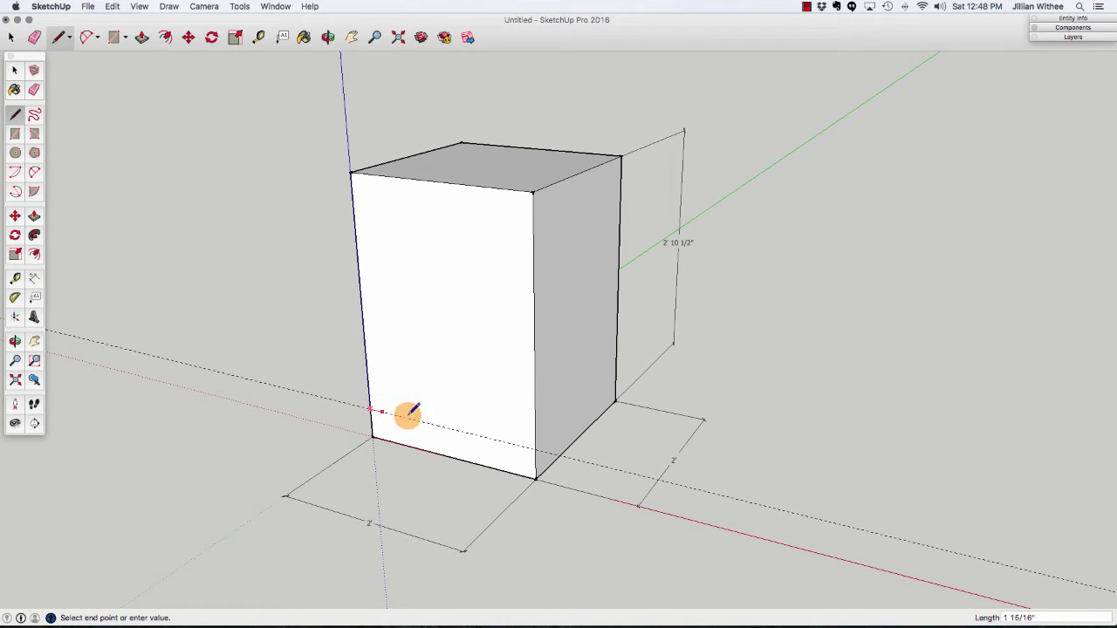
{"action": "left_click", "coordinate": [536, 445]}
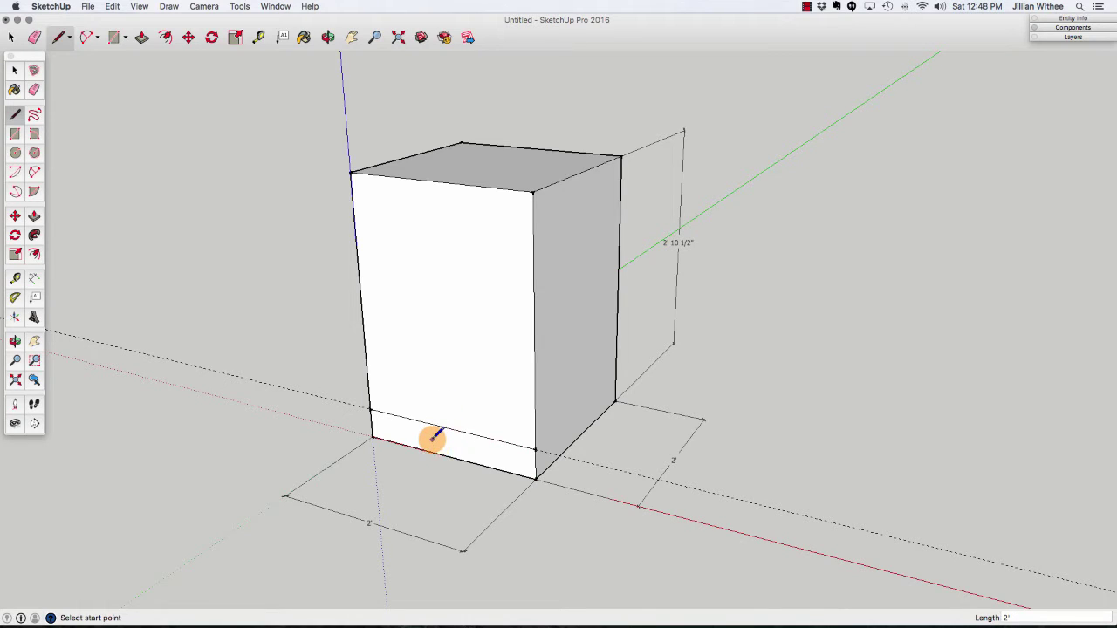
Push the bottom front strip in 4" to form the toe-kick recess.
{"action": "left_click", "coordinate": [141, 39]}
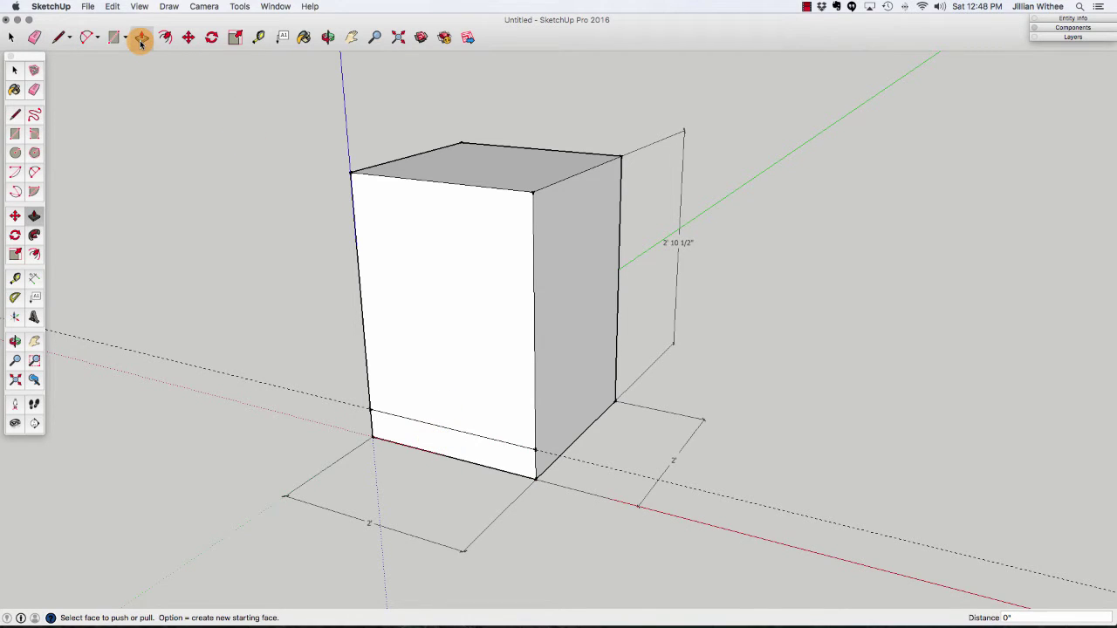
{"action": "left_click", "coordinate": [523, 469]}
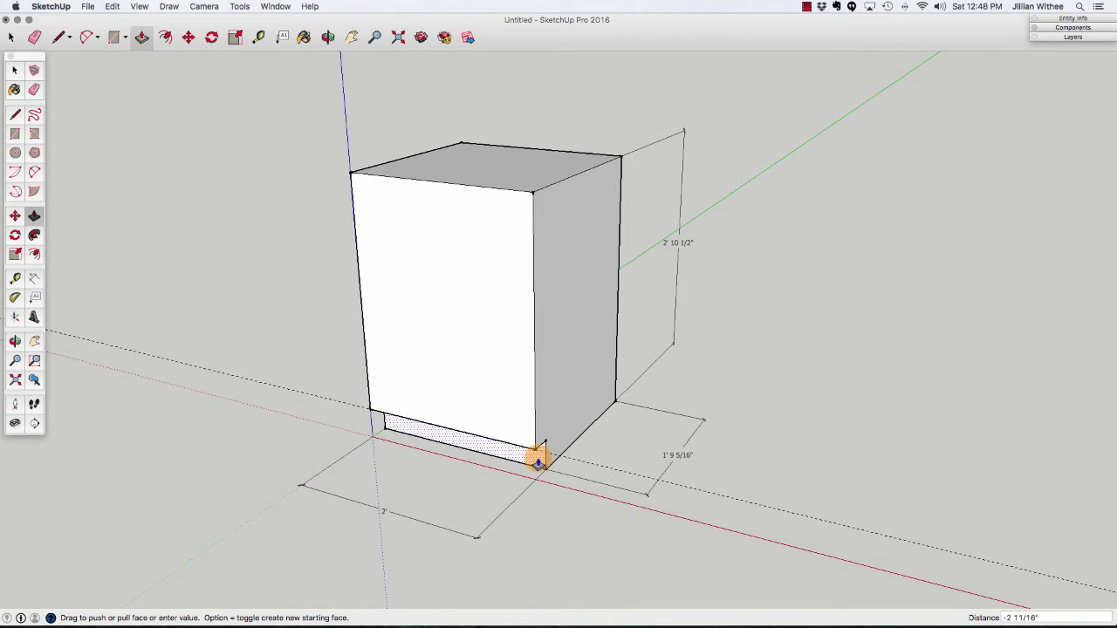
{"action": "type", "text": "4"}
{"action": "key", "text": "Return"}
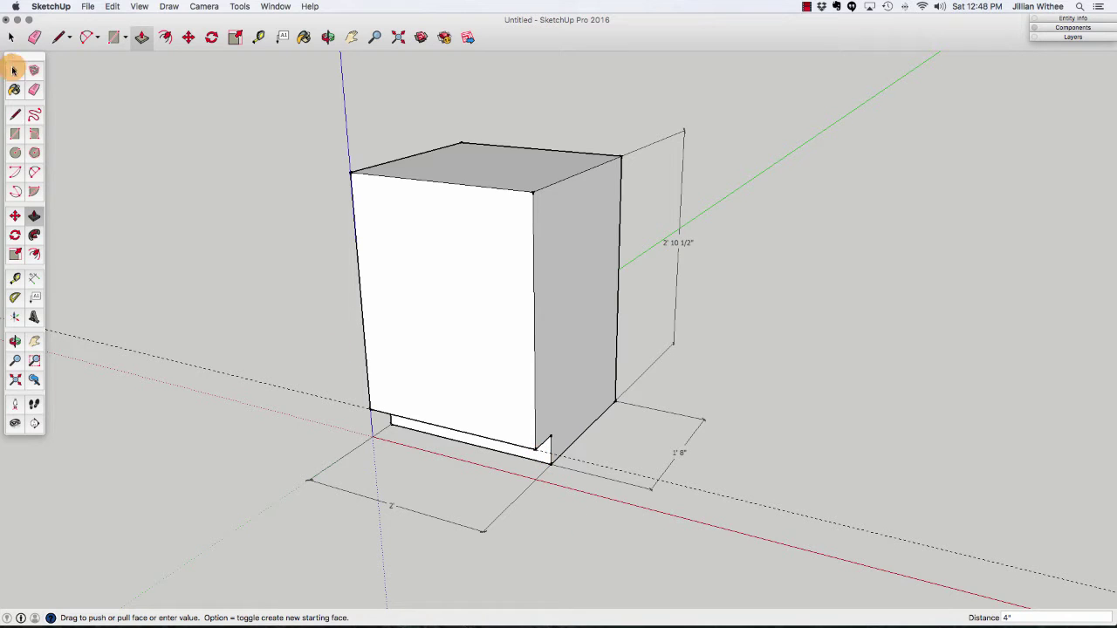
{"action": "left_click", "coordinate": [14, 70]}
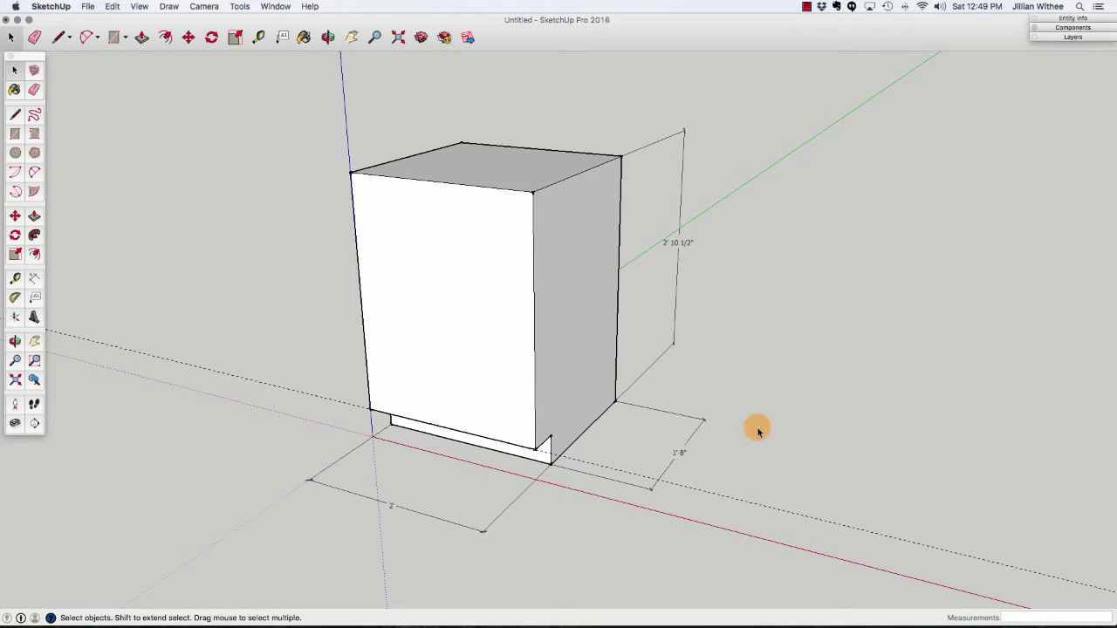
Delete the depth, 2' 10 1/2" height and 2' width dimensions.
{"action": "left_click", "coordinate": [672, 469]}
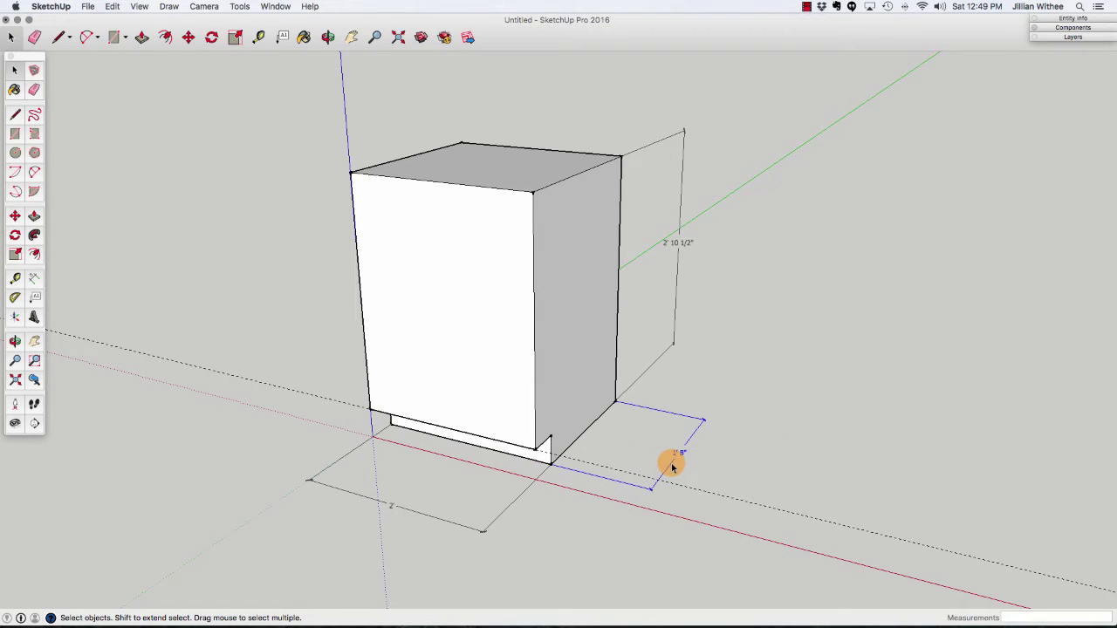
{"action": "key", "text": "Delete"}
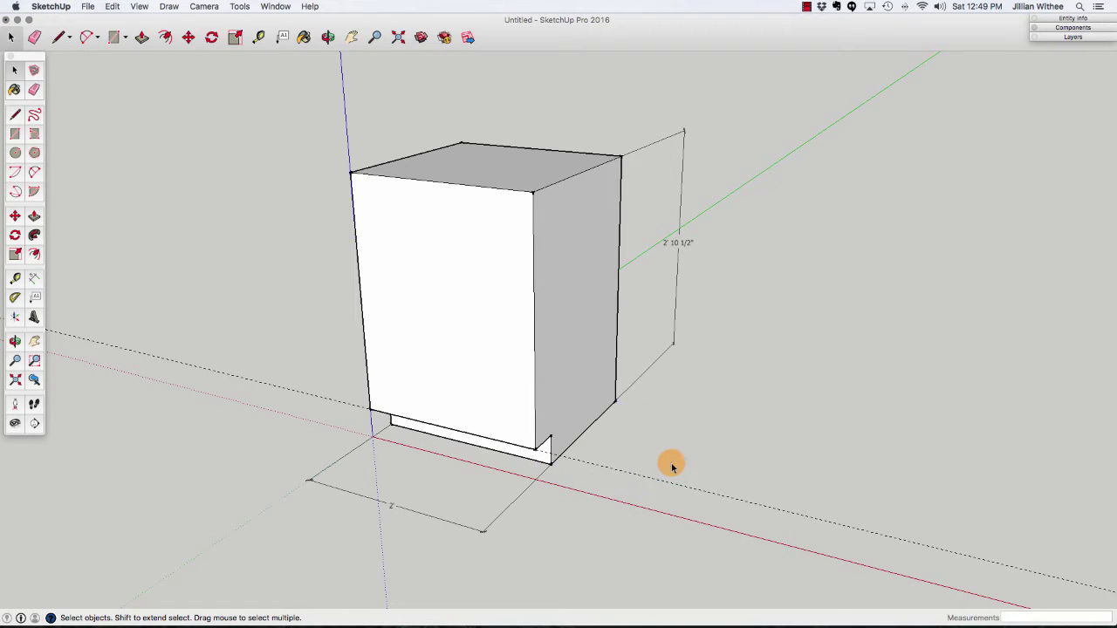
{"action": "left_click", "coordinate": [674, 323]}
{"action": "key", "text": "Delete"}
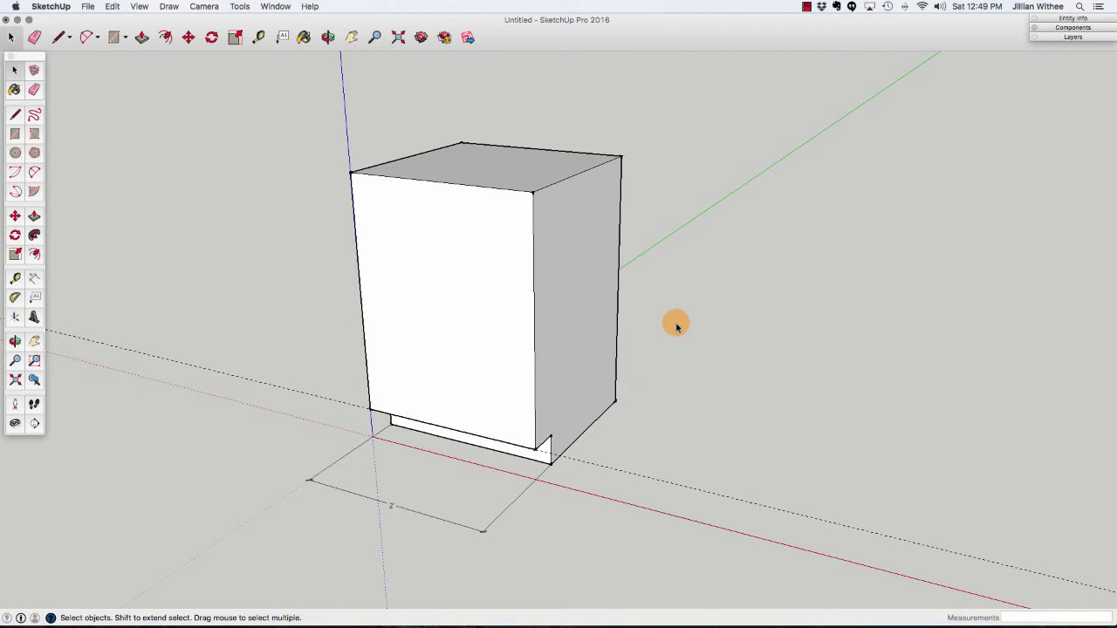
{"action": "left_click", "coordinate": [502, 515]}
{"action": "key", "text": "Delete"}
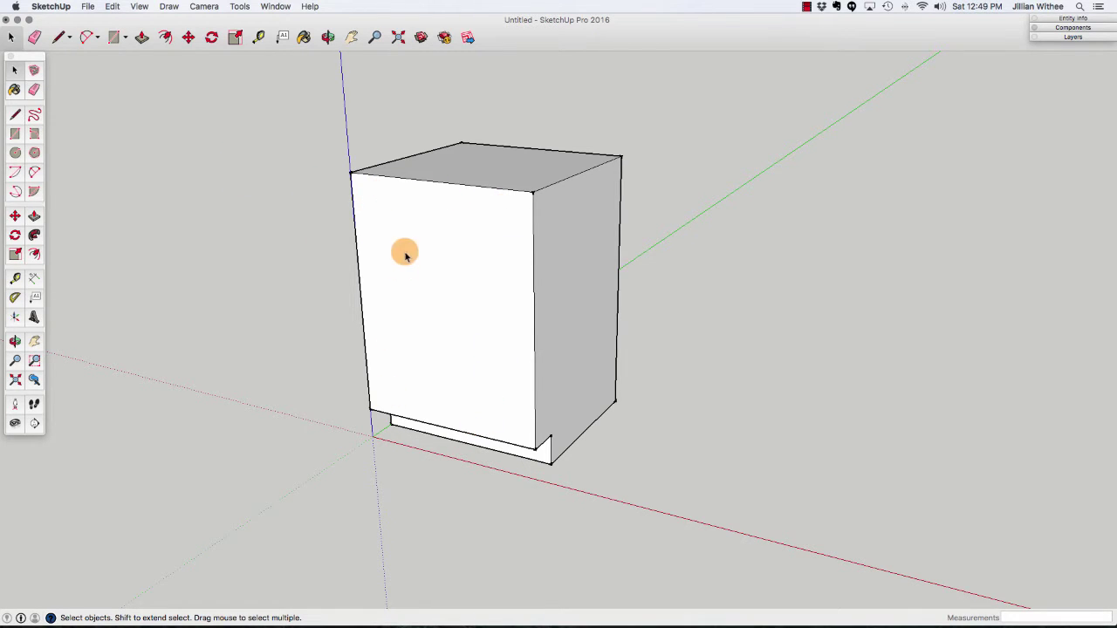
Offset the box's front face outline .75" inward.
{"action": "left_click", "coordinate": [165, 37]}
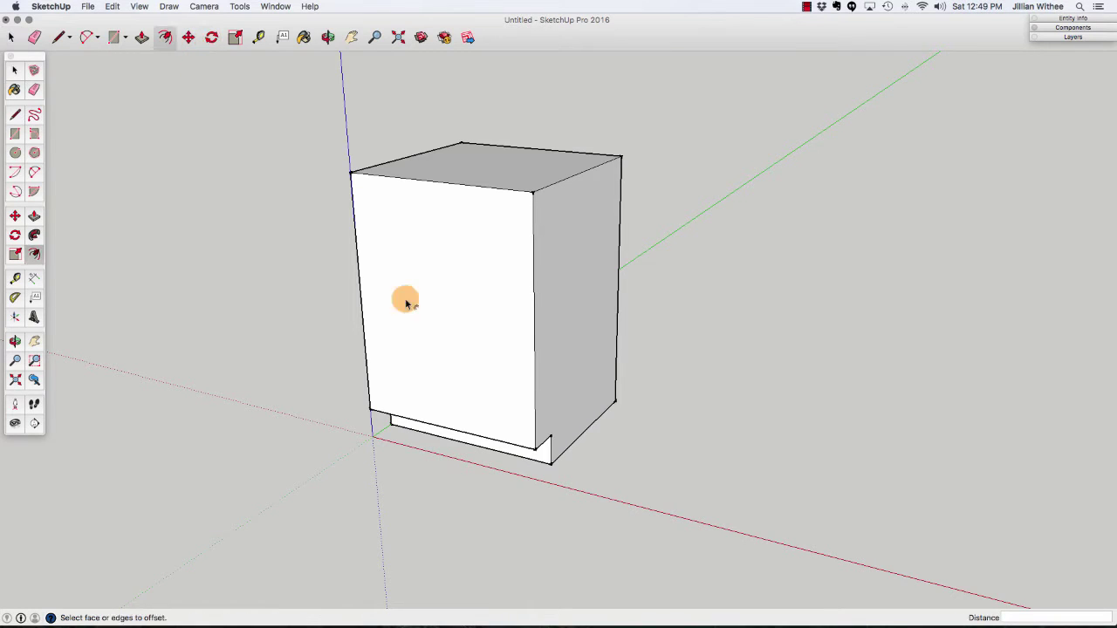
{"action": "left_click", "coordinate": [429, 309]}
{"action": "type", "text": ".75"}
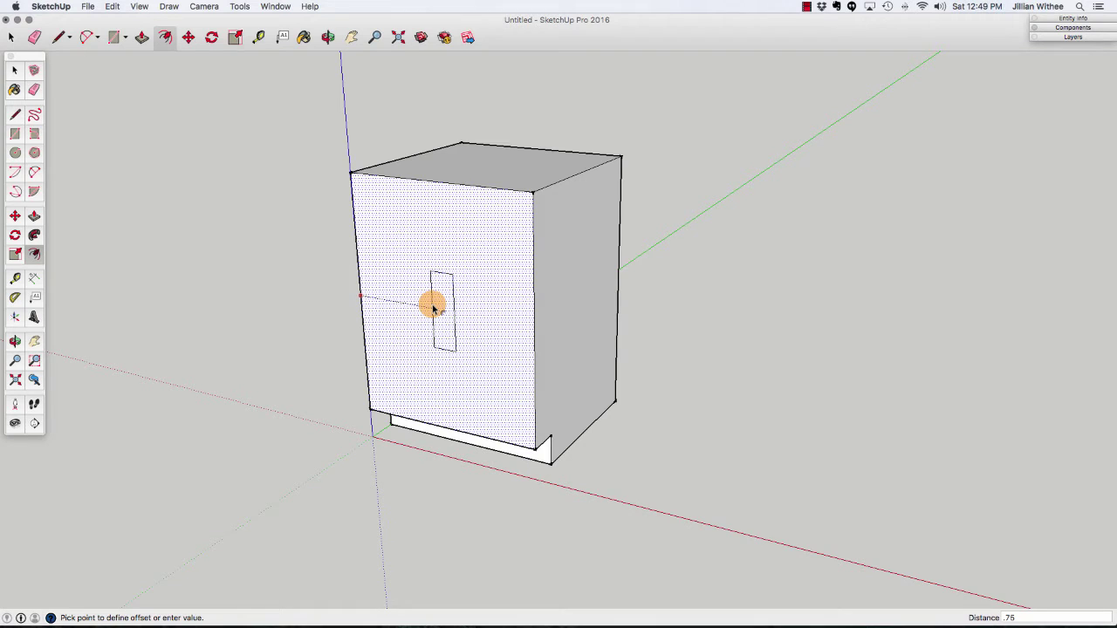
{"action": "key", "text": "Return"}
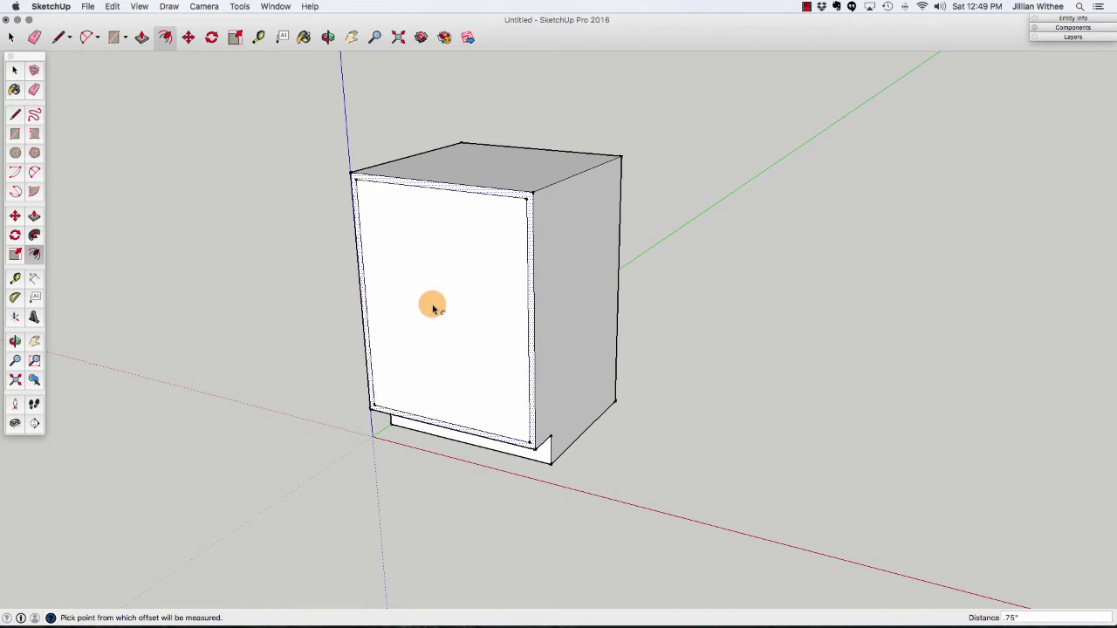
Push the inner front face 23.25" inward to hollow the cabinet.
{"action": "left_click", "coordinate": [141, 36]}
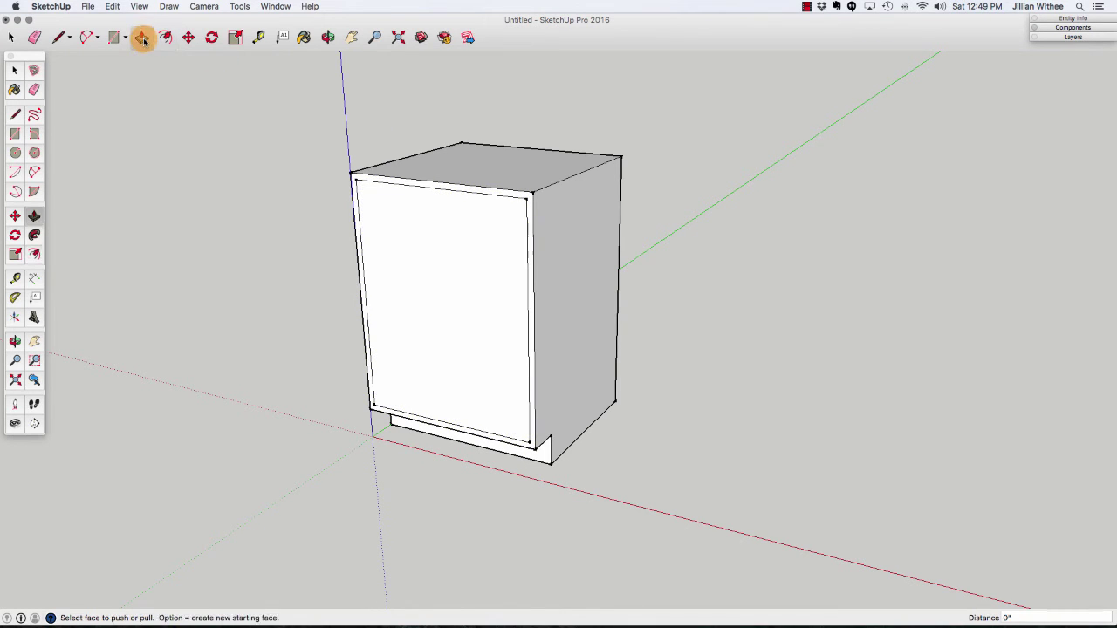
{"action": "left_click", "coordinate": [502, 346]}
{"action": "type", "text": "23"}
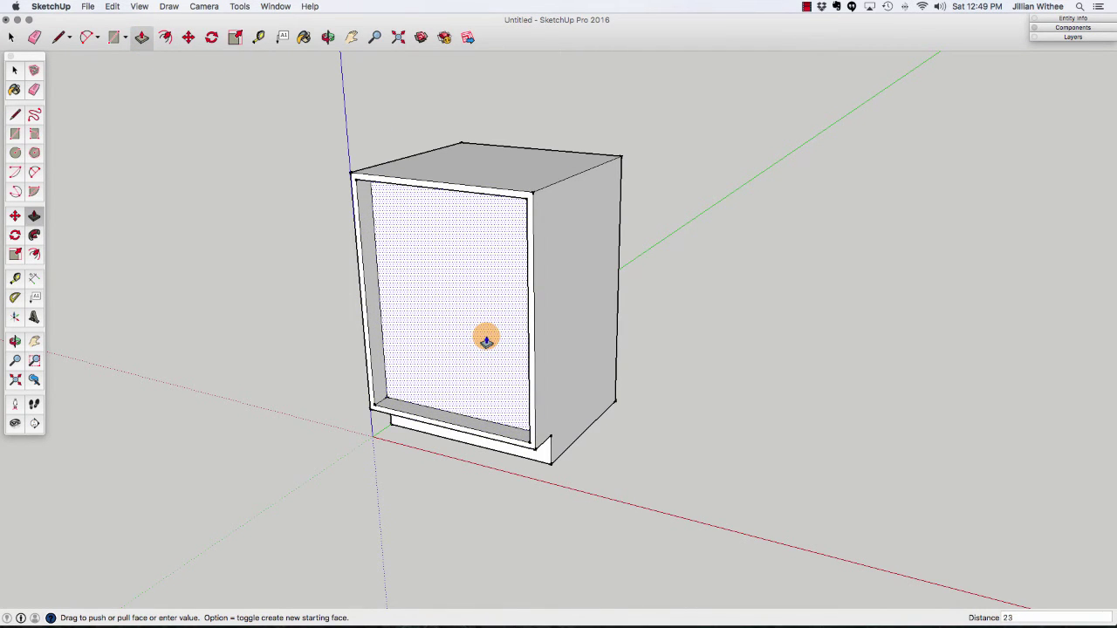
{"action": "type", "text": ".25"}
{"action": "key", "text": "Return"}
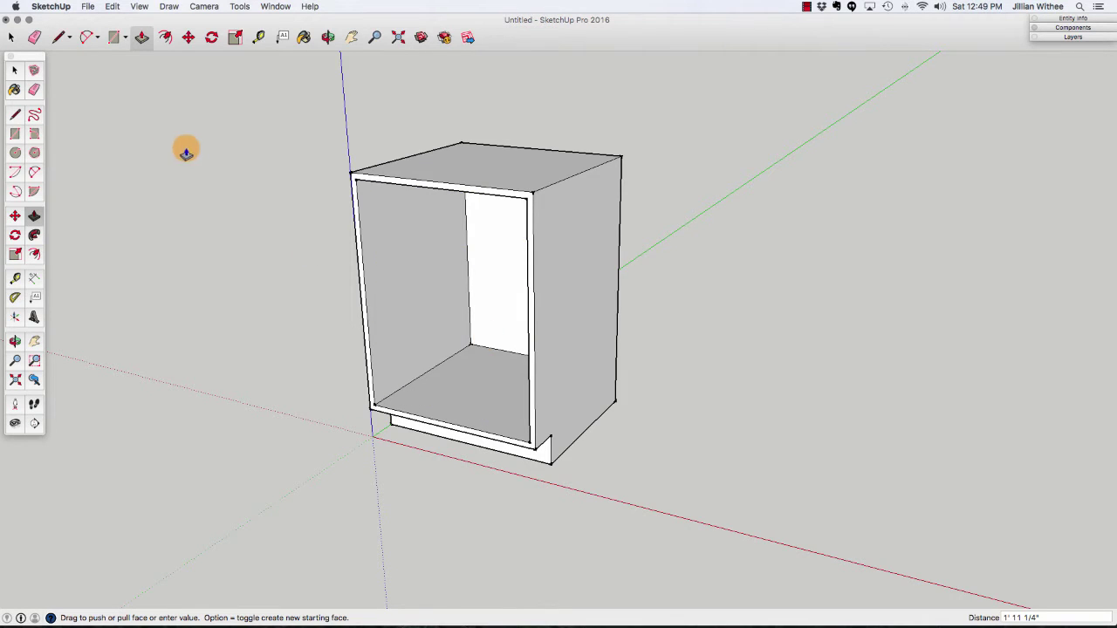
{"action": "left_click", "coordinate": [11, 36]}
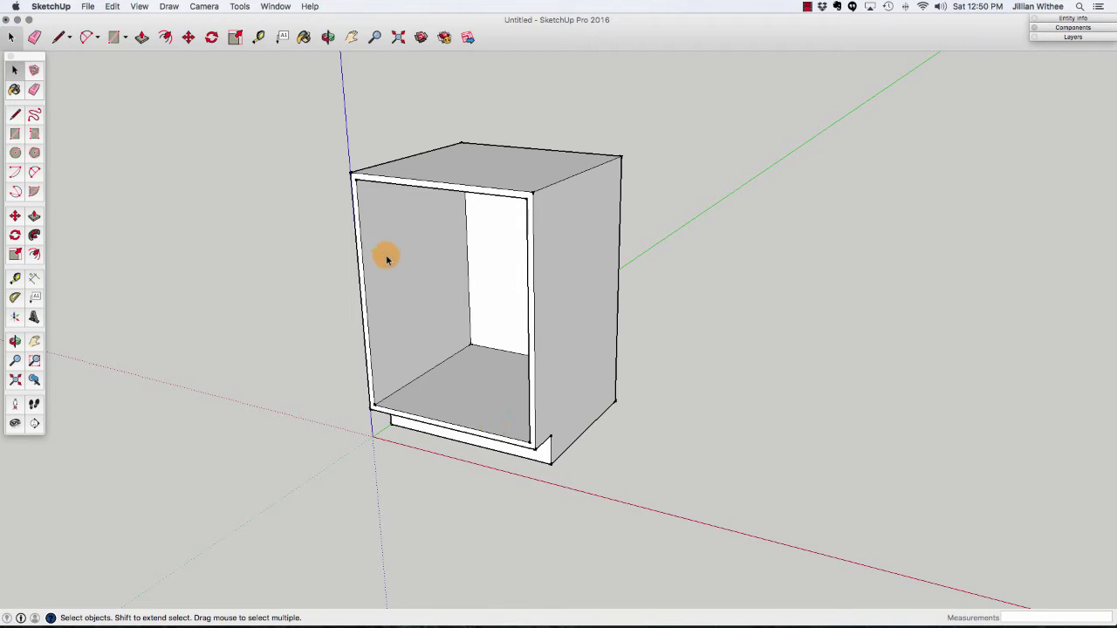
Pull the thin front frame face forward by 3/4".
{"action": "left_click", "coordinate": [141, 39]}
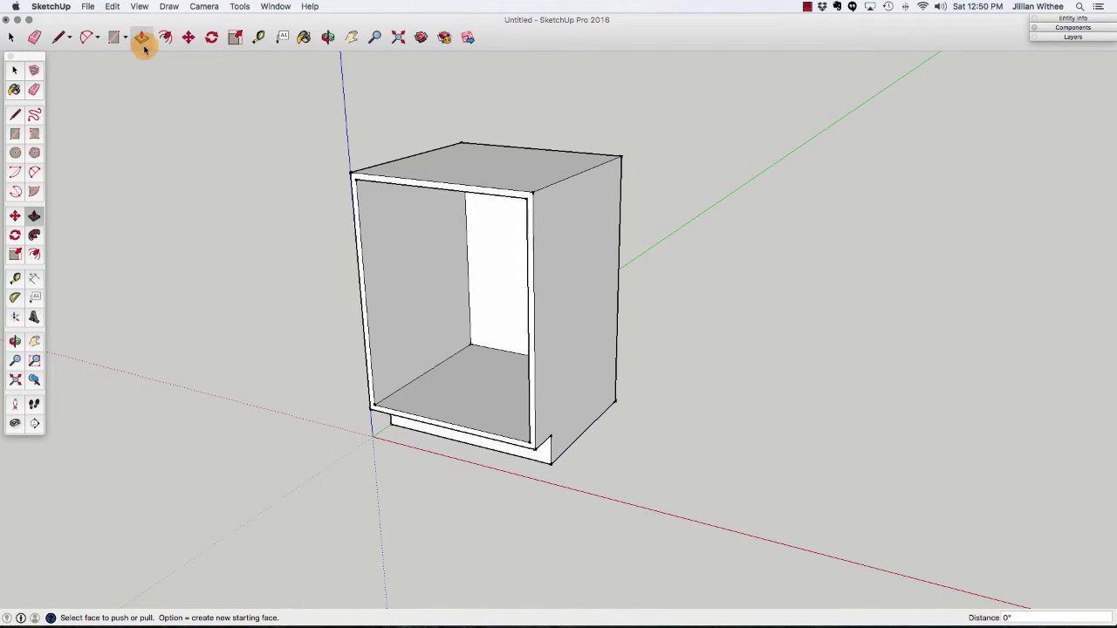
{"action": "left_click", "coordinate": [394, 187]}
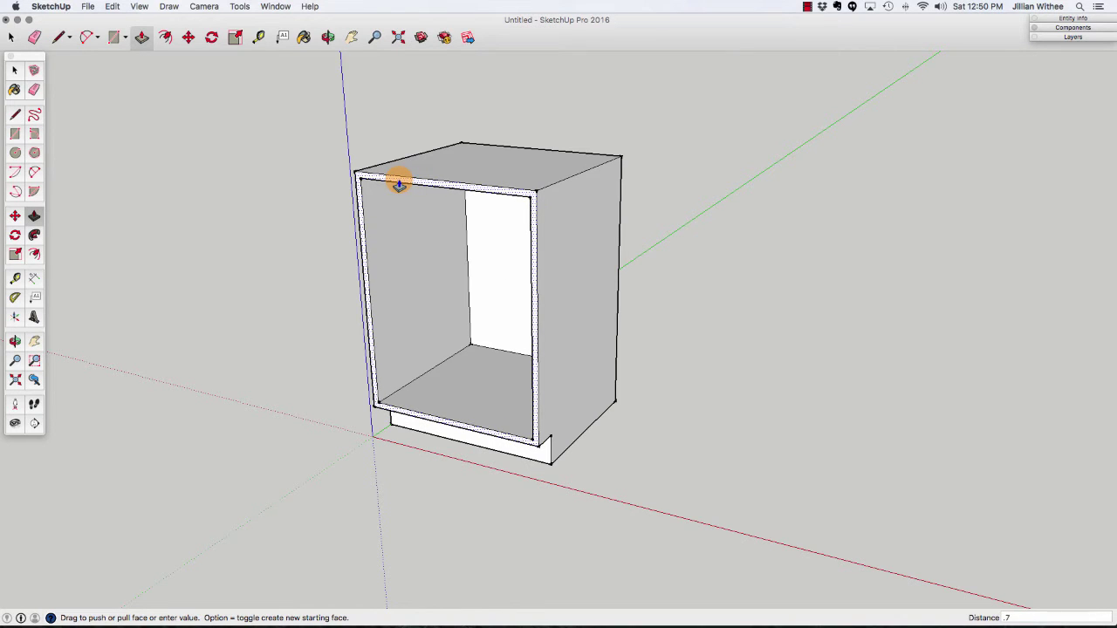
{"action": "key", "text": "Return"}
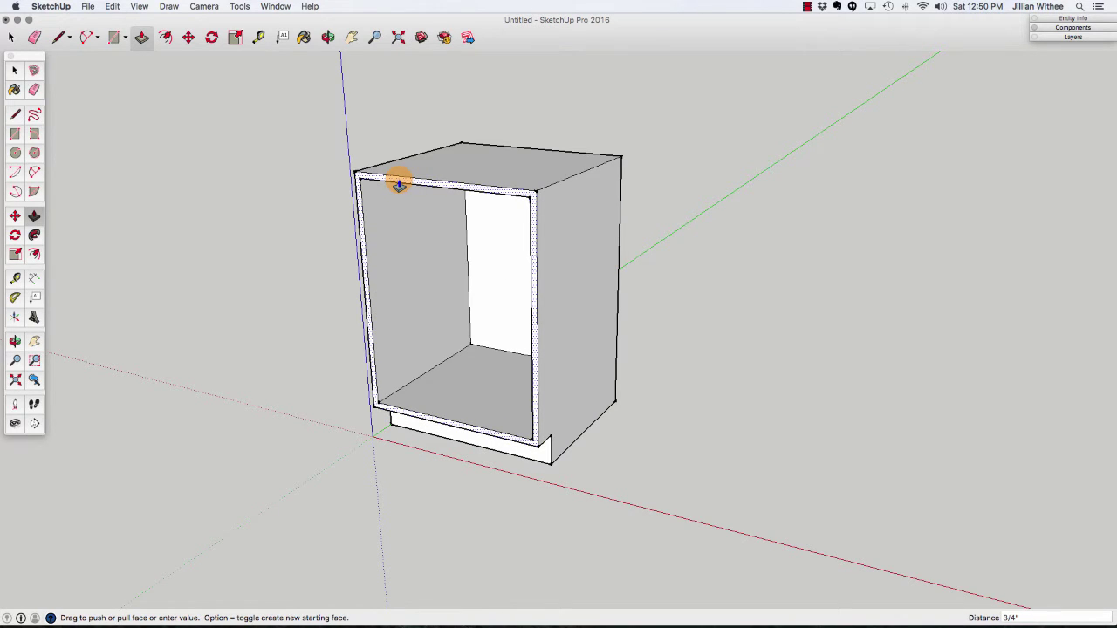
{"action": "left_click", "coordinate": [20, 75]}
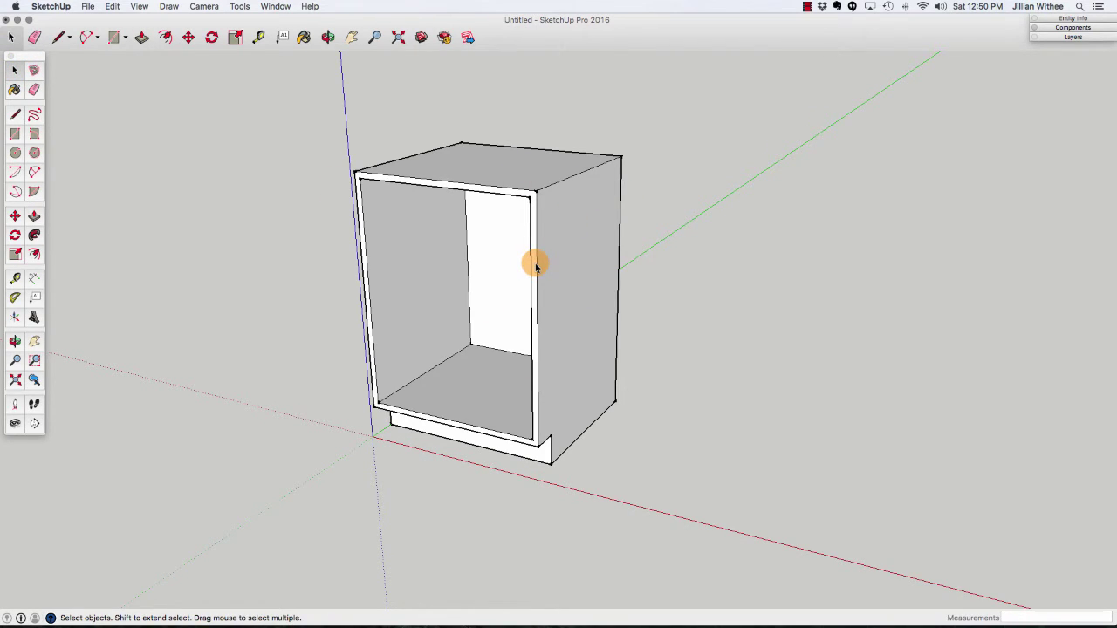
Select the entire cabinet carcass and make it one group.
{"action": "triple_click", "coordinate": [559, 327]}
{"action": "right_click", "coordinate": [557, 331]}
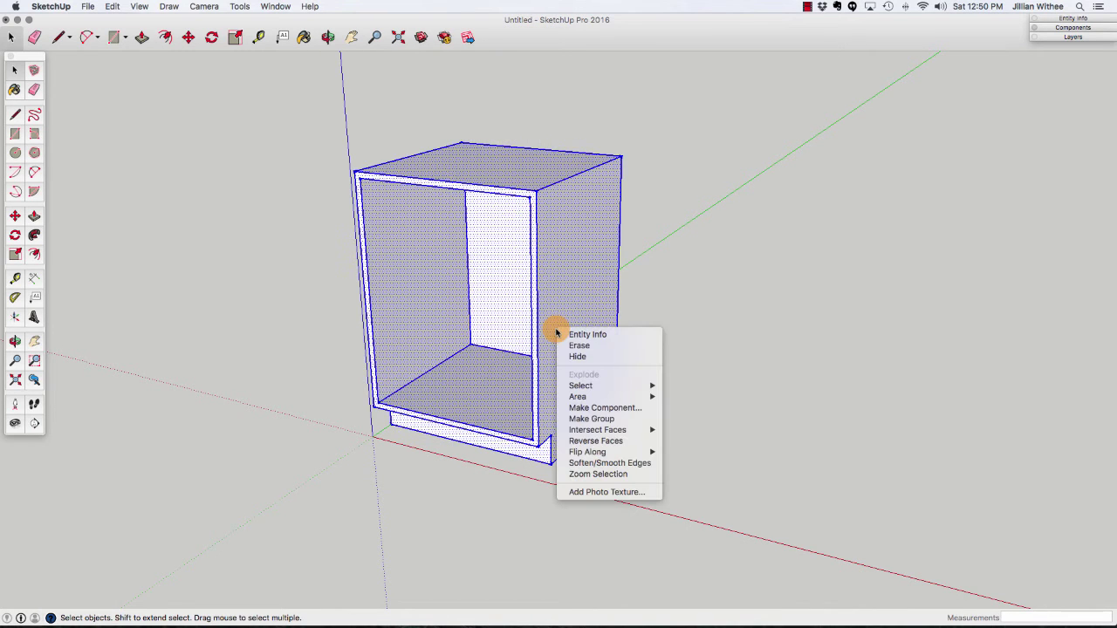
{"action": "left_click", "coordinate": [614, 421]}
{"action": "left_click", "coordinate": [659, 444]}
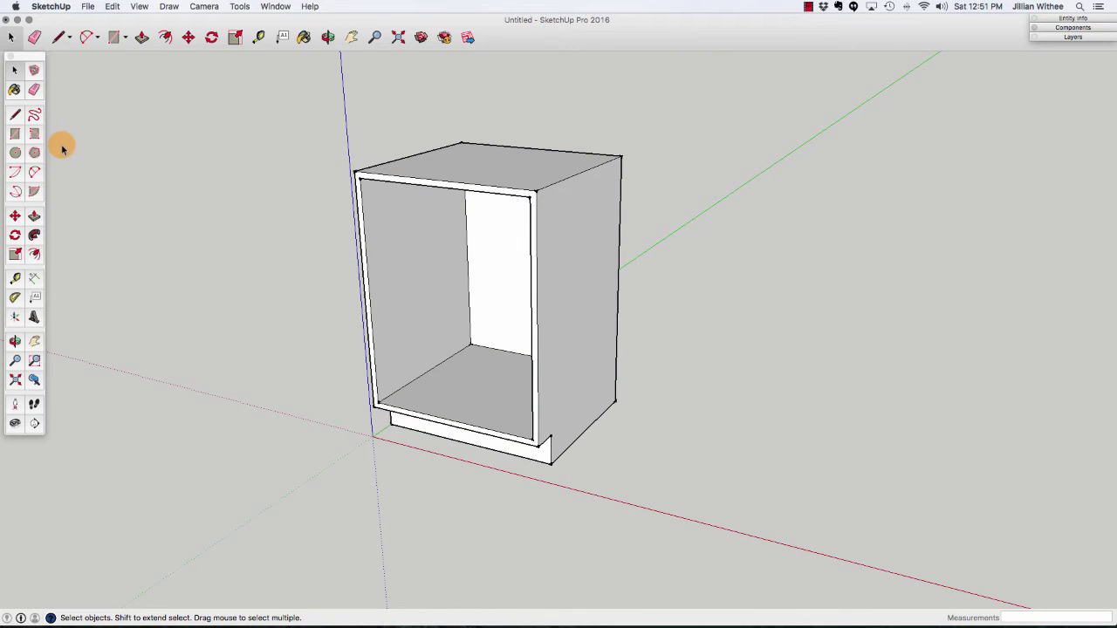
{"action": "left_click", "coordinate": [15, 113]}
{"action": "scroll", "coordinate": [349, 179], "scroll_direction": "up", "scroll_amount": 3}
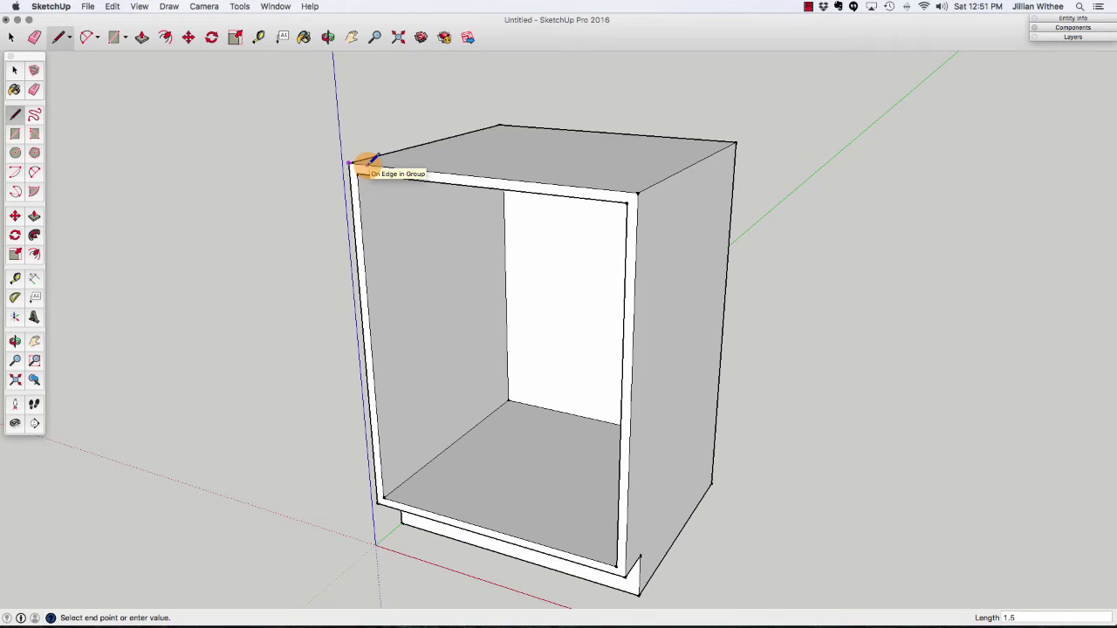
Outline a strip along the left front edge and pull it out 3/4" as a stile.
{"action": "key", "text": "Return"}
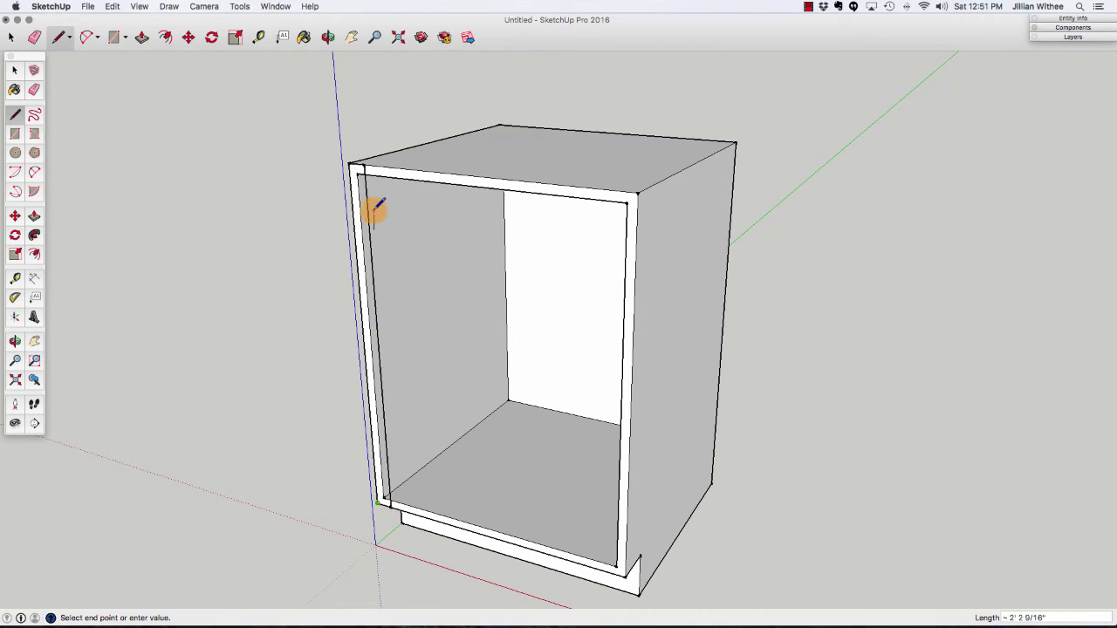
{"action": "left_click", "coordinate": [349, 165]}
{"action": "middle_click_drag", "start_coordinate": [272, 186], "coordinate": [270, 188]}
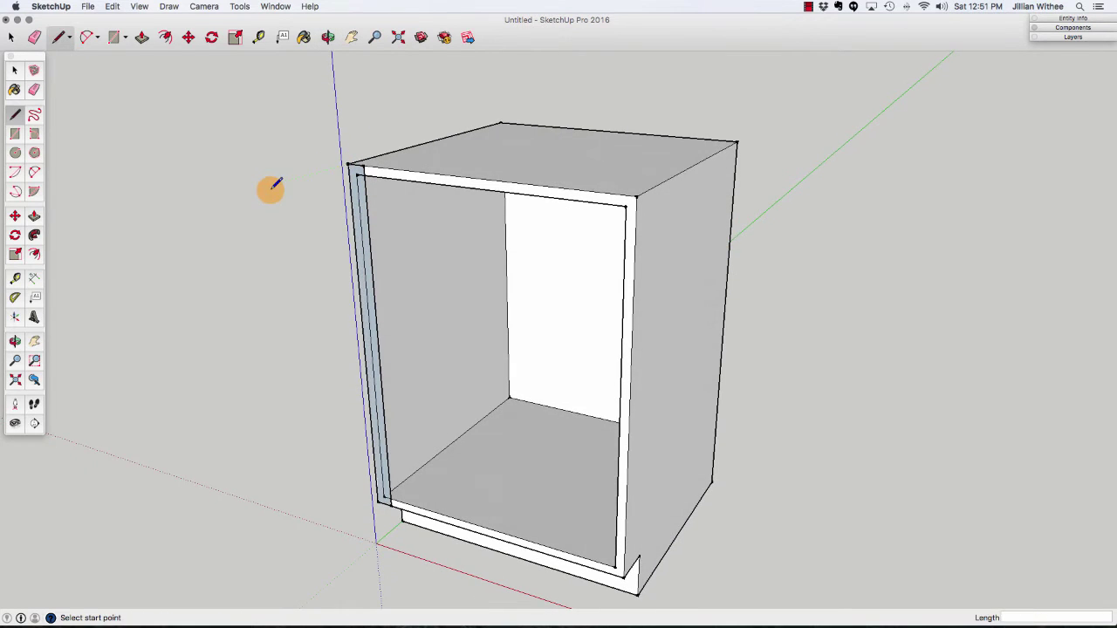
{"action": "left_click", "coordinate": [142, 37]}
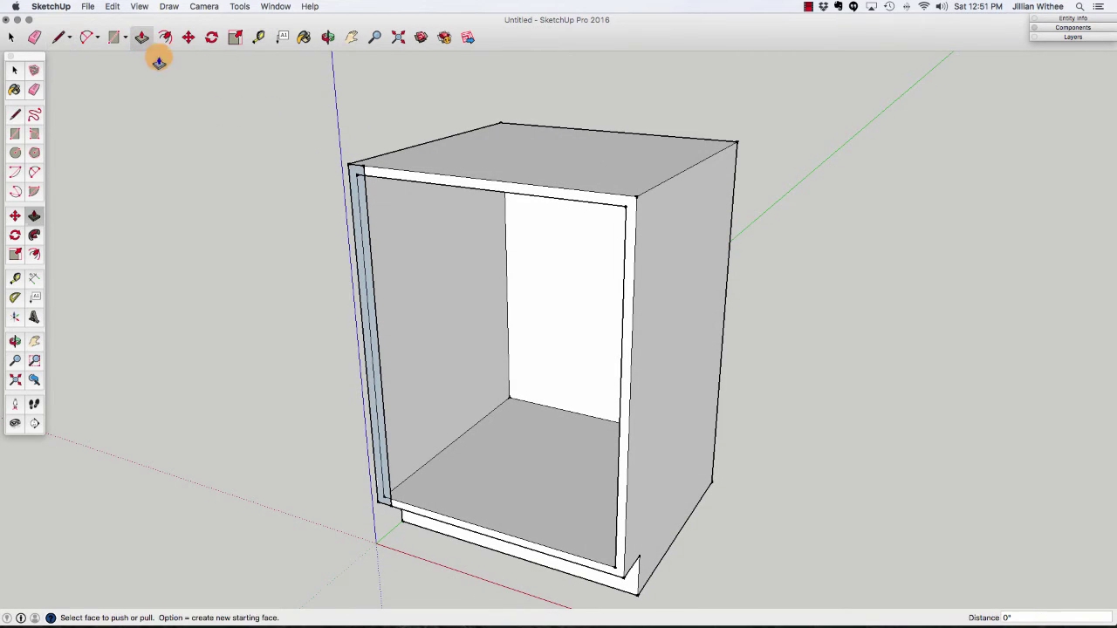
{"action": "left_click_drag", "start_coordinate": [364, 236], "coordinate": [361, 241]}
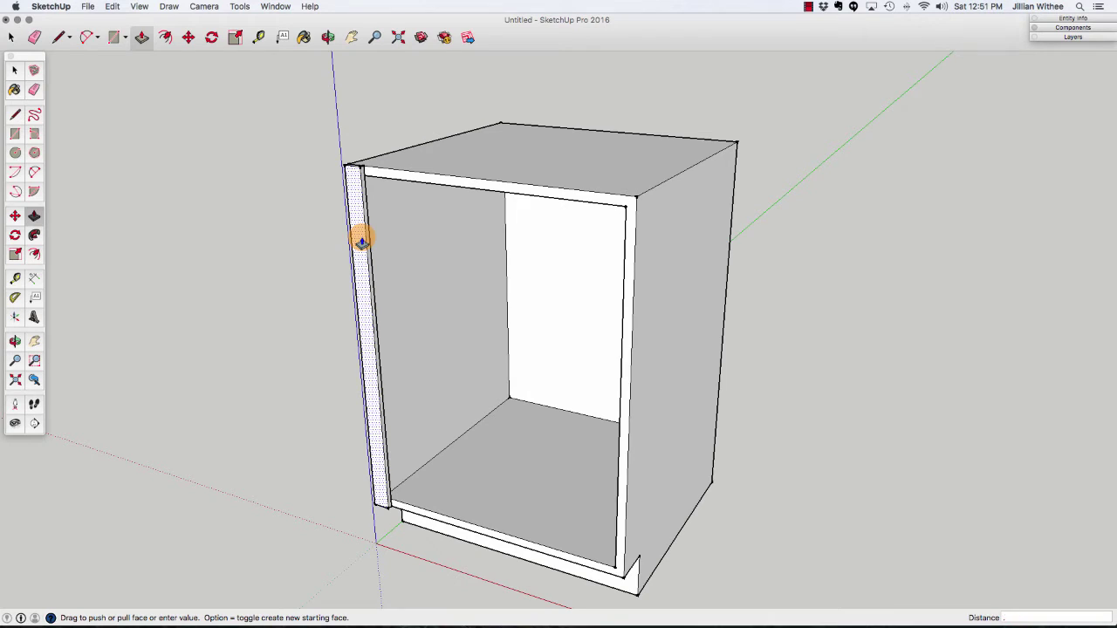
{"action": "key", "text": "Return"}
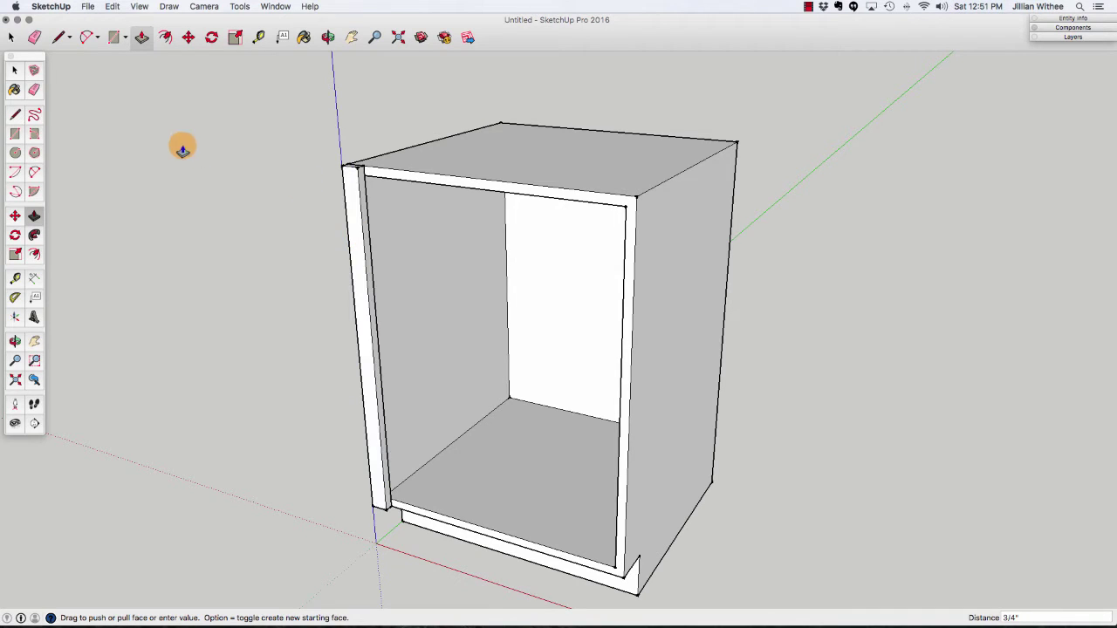
Make the new left stile a group.
{"action": "left_click", "coordinate": [12, 35]}
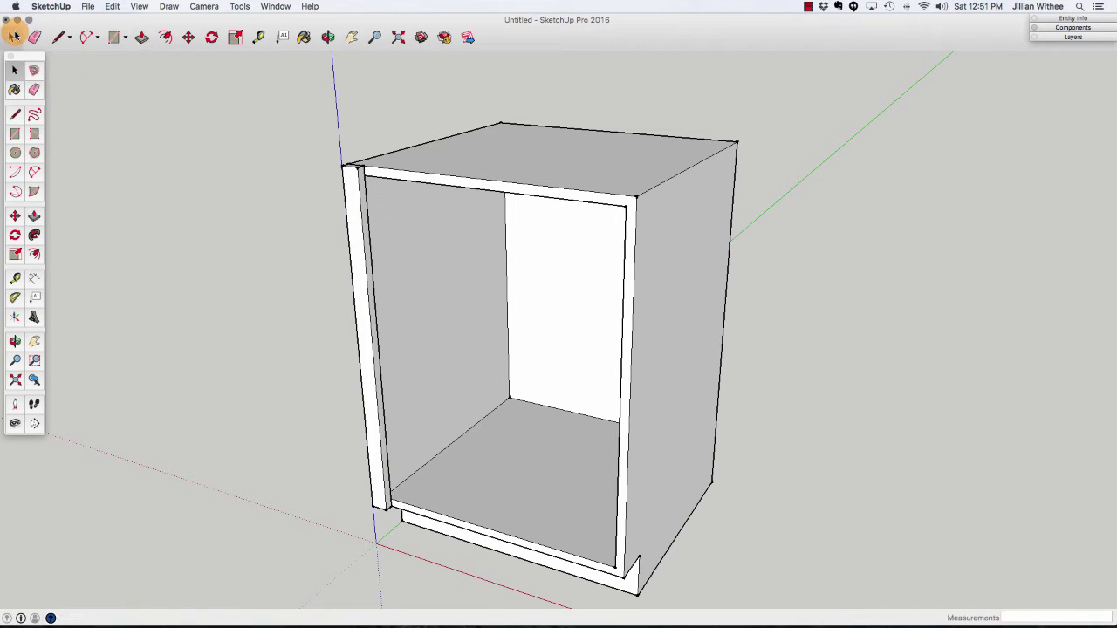
{"action": "left_click", "coordinate": [355, 200]}
{"action": "right_click", "coordinate": [354, 201]}
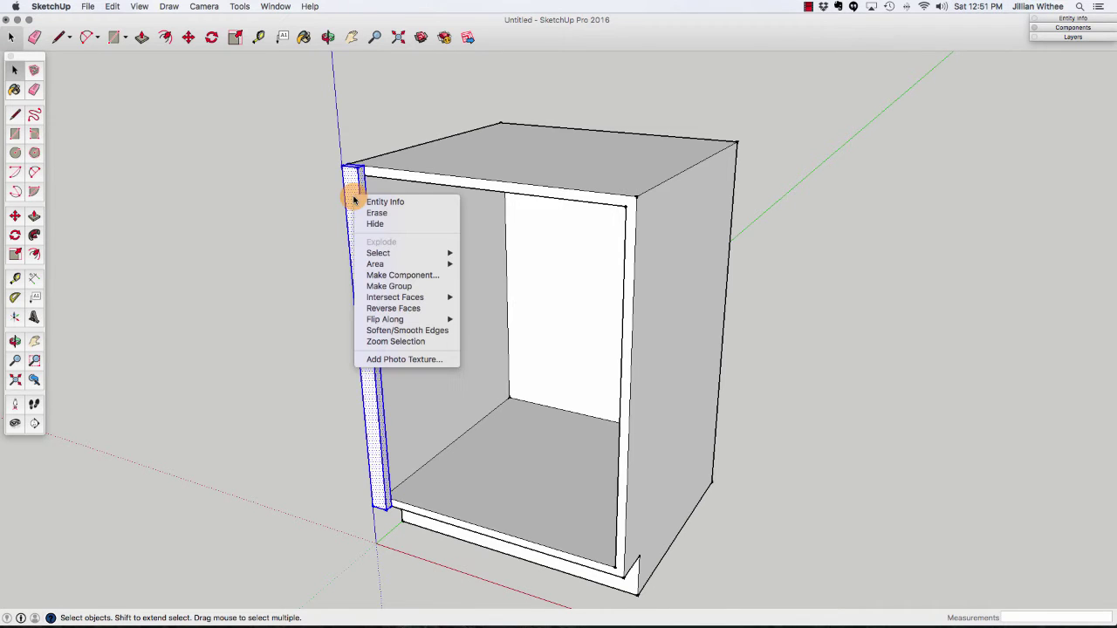
{"action": "left_click", "coordinate": [382, 288]}
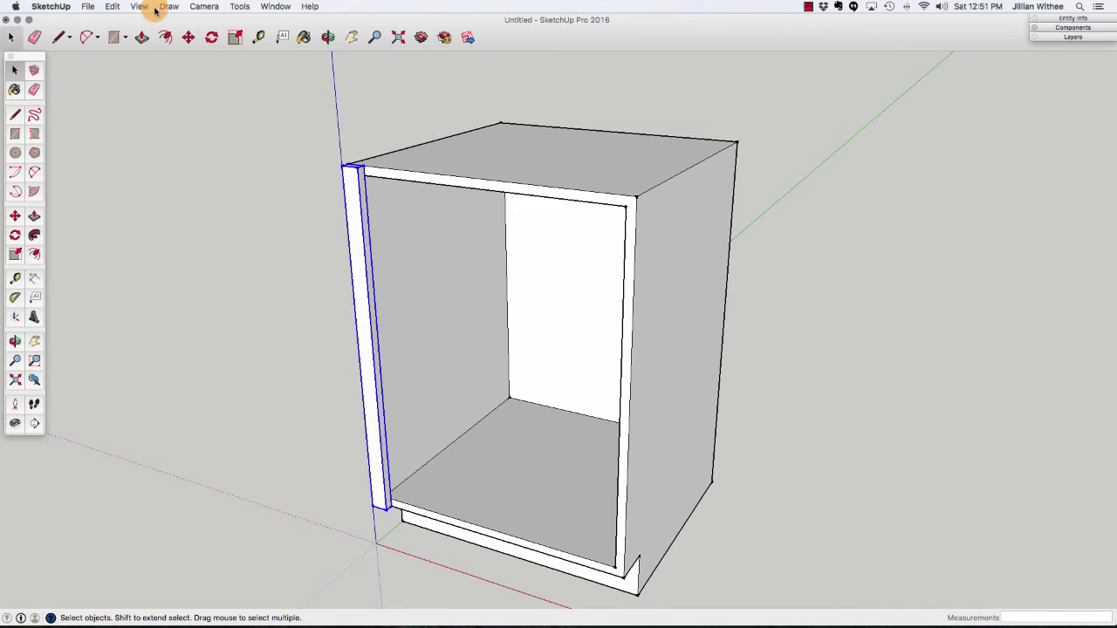
Copy the left stile over to the cabinet's right front edge.
{"action": "left_click", "coordinate": [188, 36]}
{"action": "scroll", "coordinate": [375, 170], "scroll_direction": "up", "scroll_amount": 2}
{"action": "scroll", "coordinate": [375, 170], "scroll_direction": "up", "scroll_amount": 2}
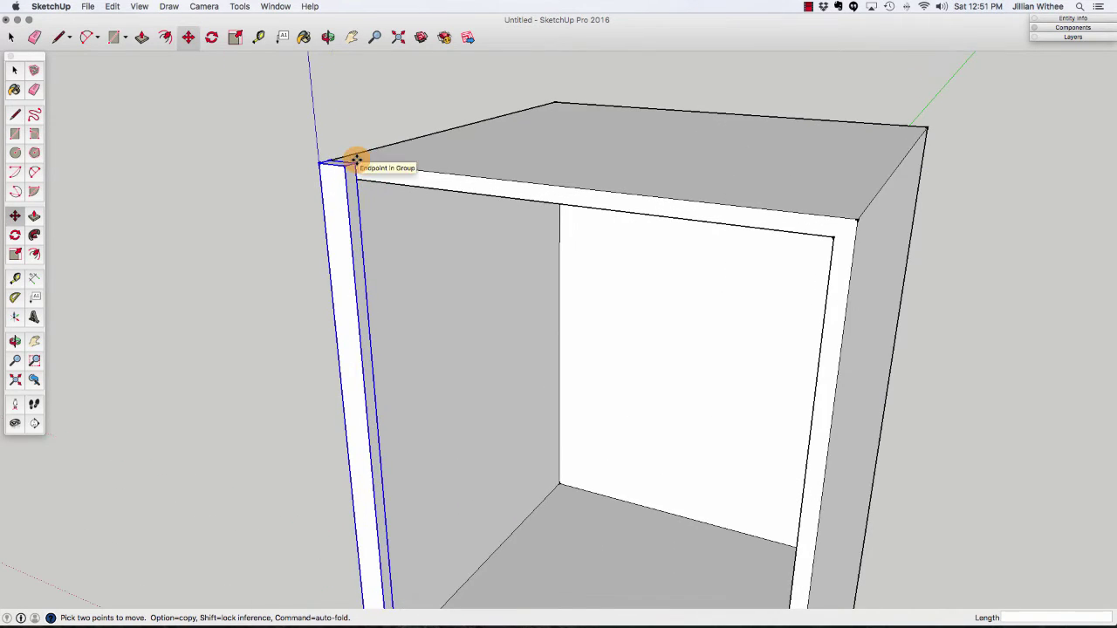
{"action": "left_click", "coordinate": [357, 160]}
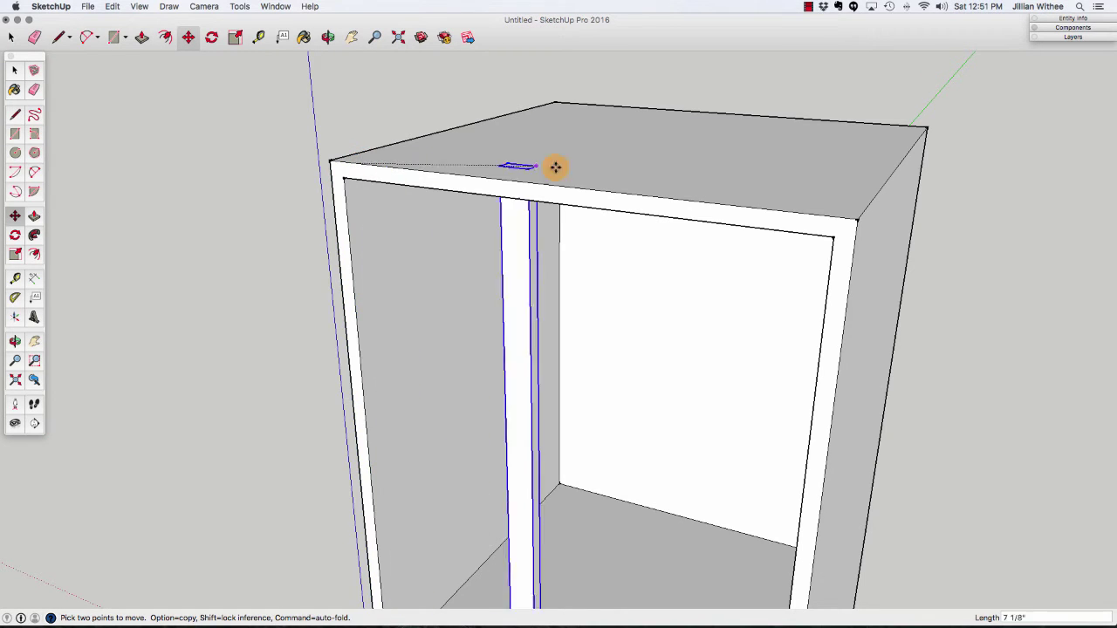
{"action": "key", "text": "alt"}
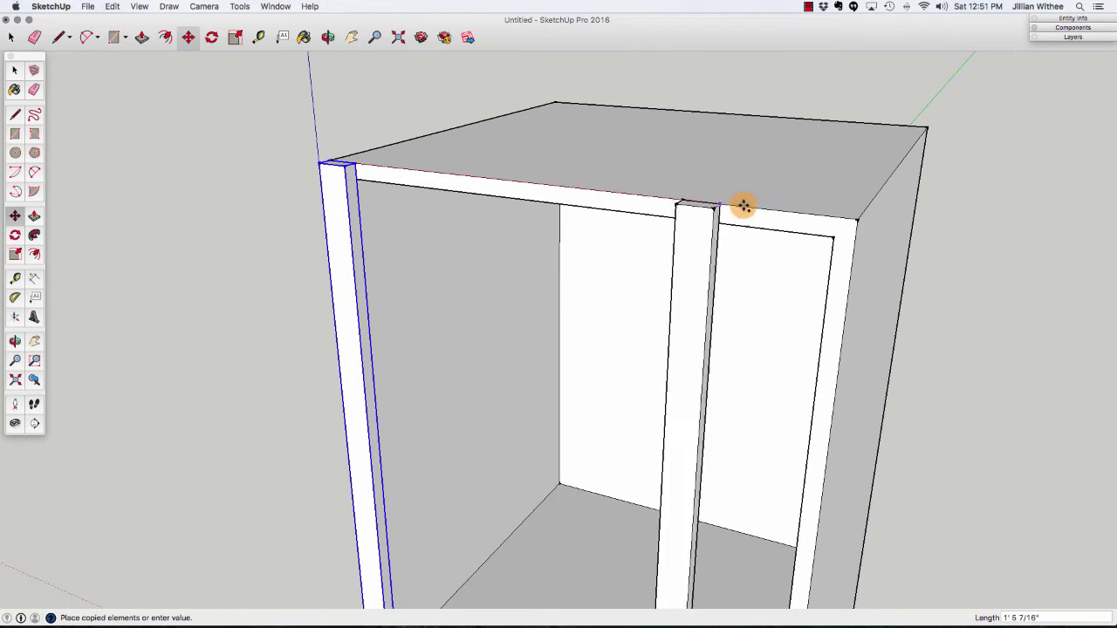
{"action": "left_click", "coordinate": [853, 219]}
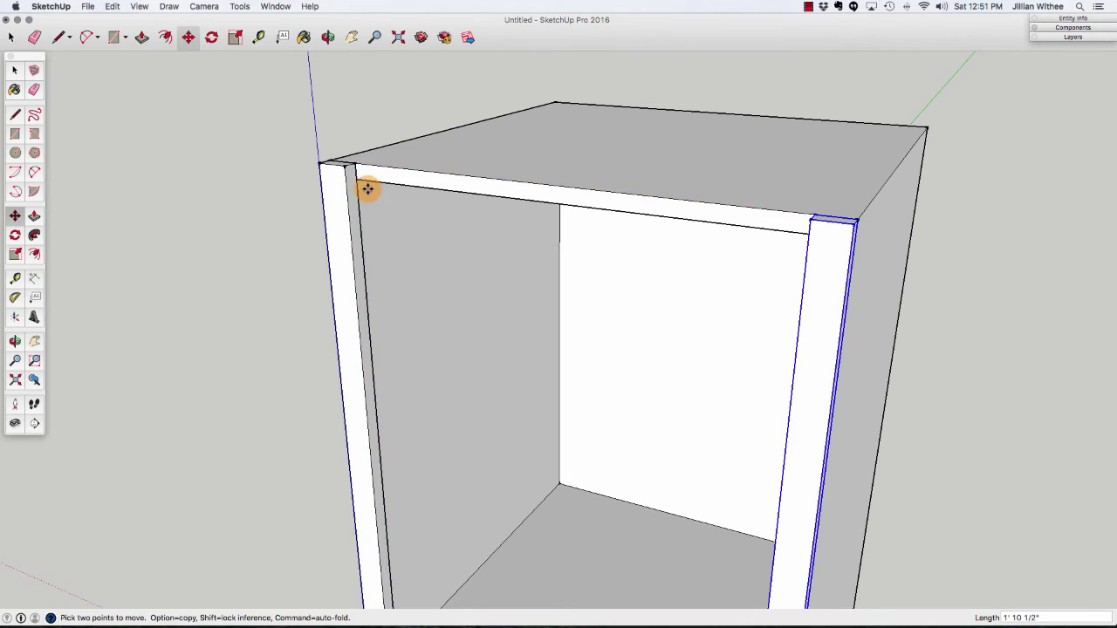
{"action": "scroll", "coordinate": [307, 147], "scroll_direction": "down", "scroll_amount": 5}
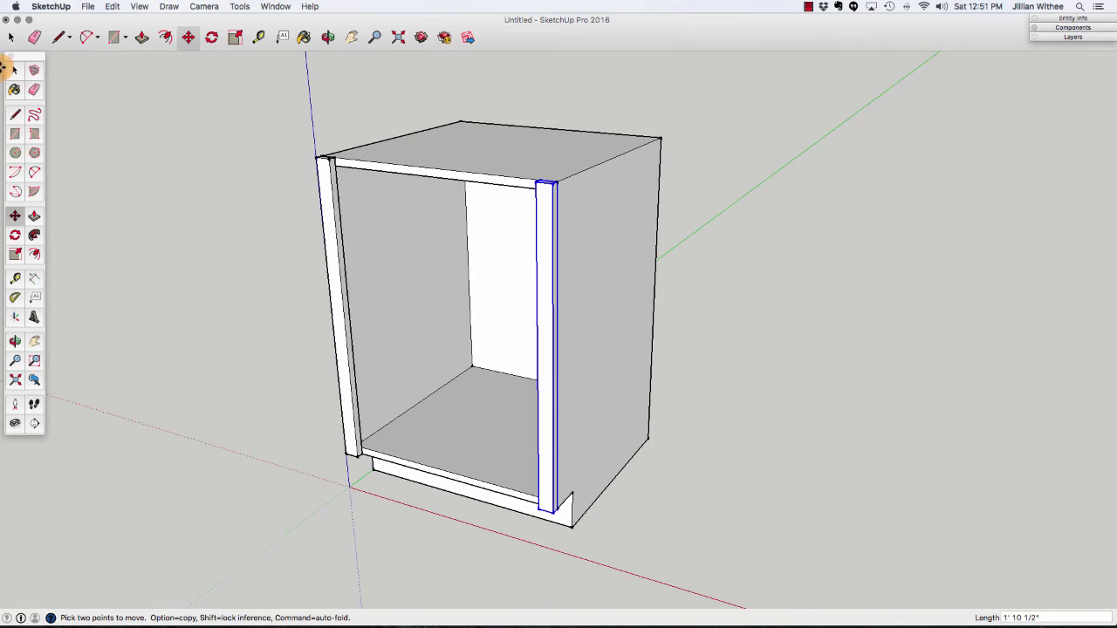
{"action": "left_click", "coordinate": [59, 37]}
{"action": "scroll", "coordinate": [331, 164], "scroll_direction": "up", "scroll_amount": 6}
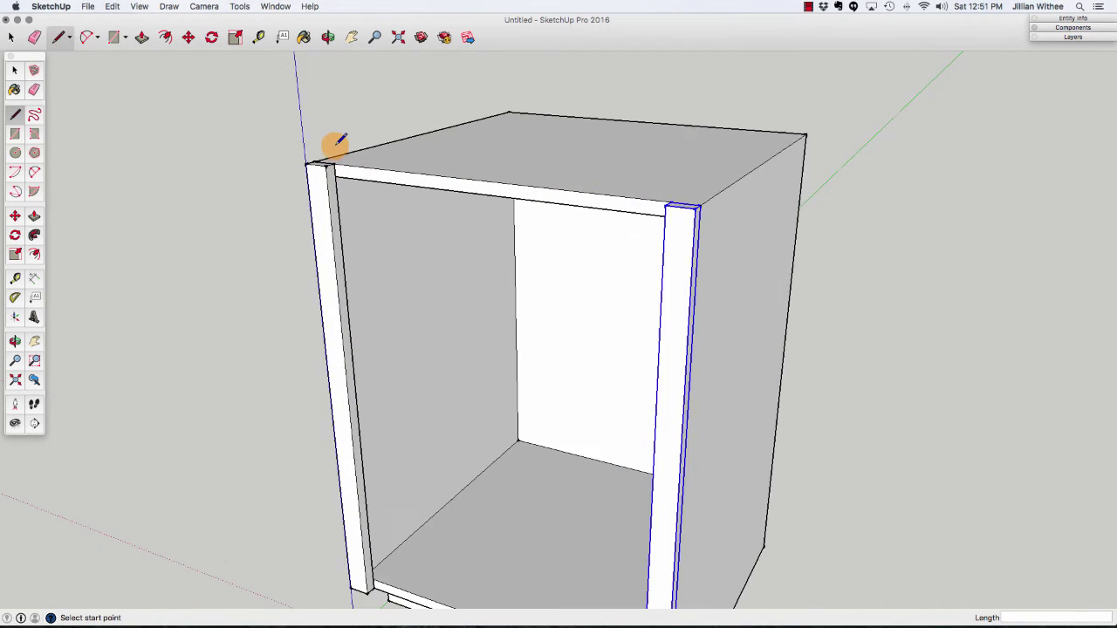
Draw a 1.5" high rail across the top front and pull it out 3/4".
{"action": "left_click", "coordinate": [339, 166]}
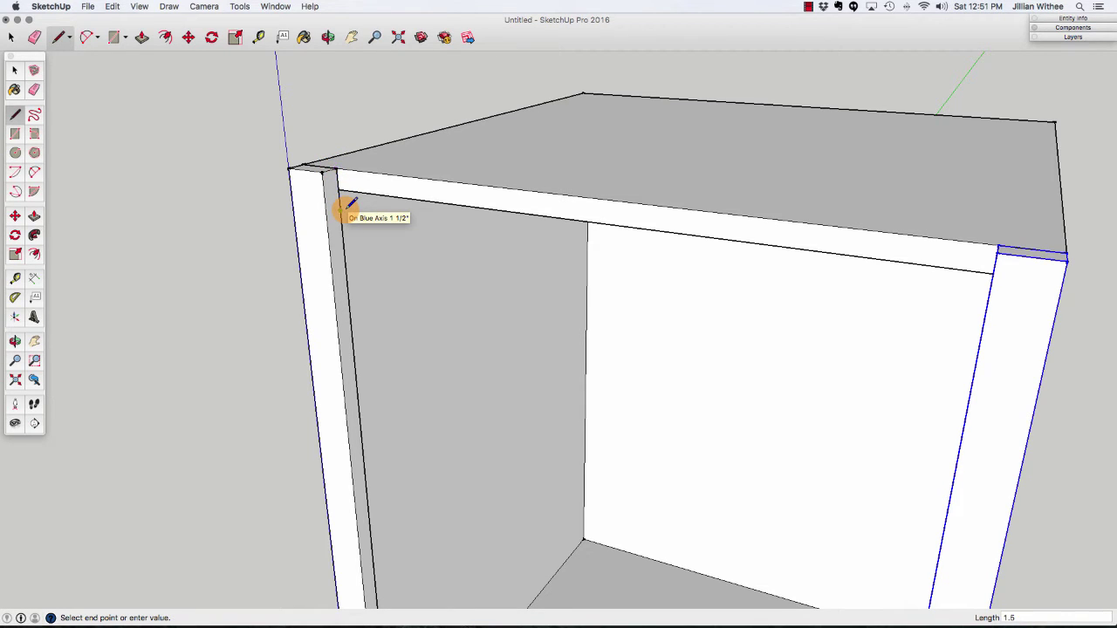
{"action": "key", "text": "Return"}
{"action": "middle_click_drag", "start_coordinate": [369, 337], "coordinate": [521, 376]}
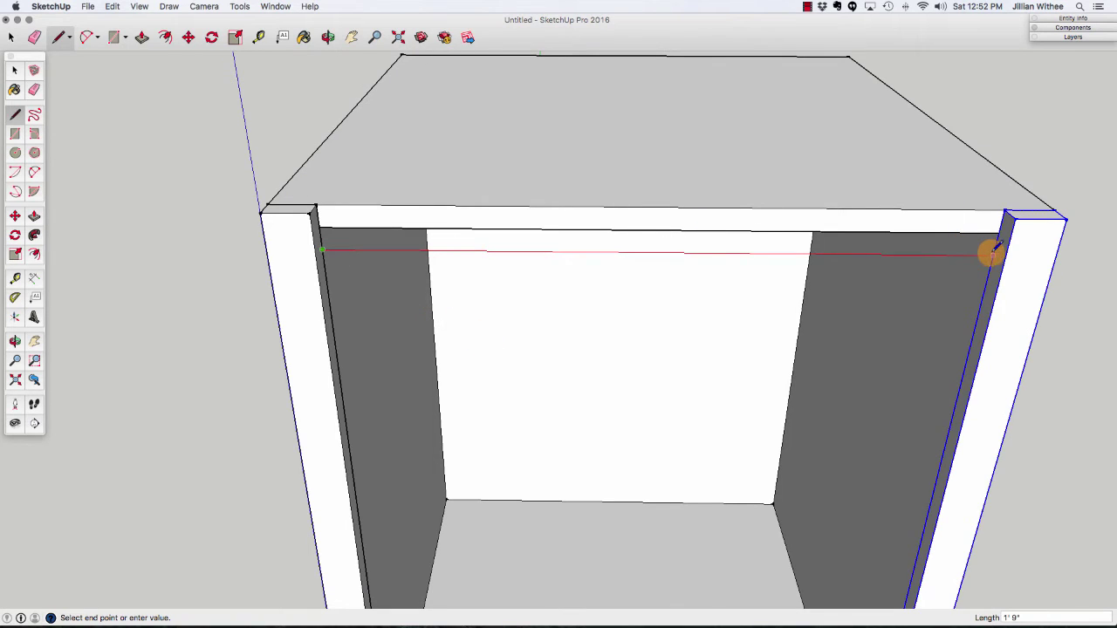
{"action": "left_click", "coordinate": [993, 254]}
{"action": "left_click", "coordinate": [1002, 212]}
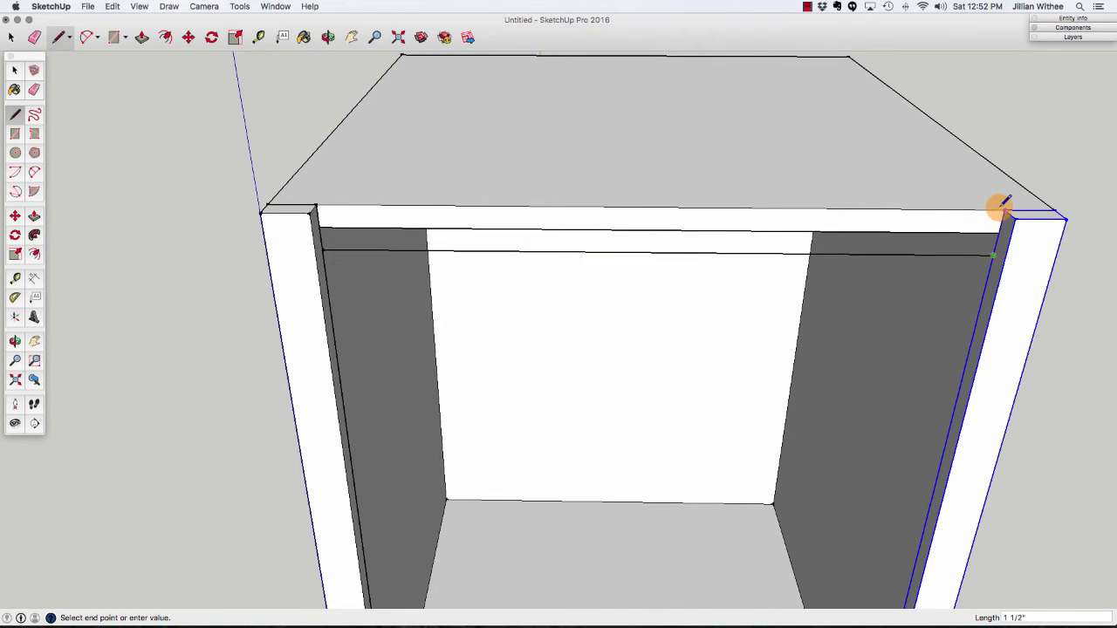
{"action": "left_click", "coordinate": [314, 201]}
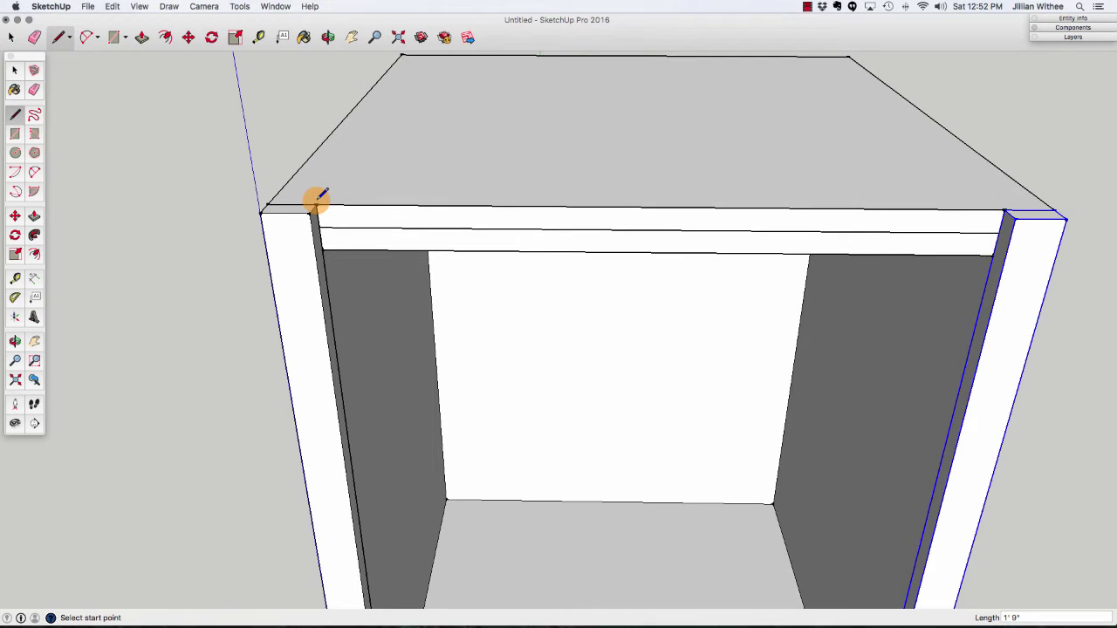
{"action": "key", "text": "p"}
{"action": "left_click", "coordinate": [358, 217]}
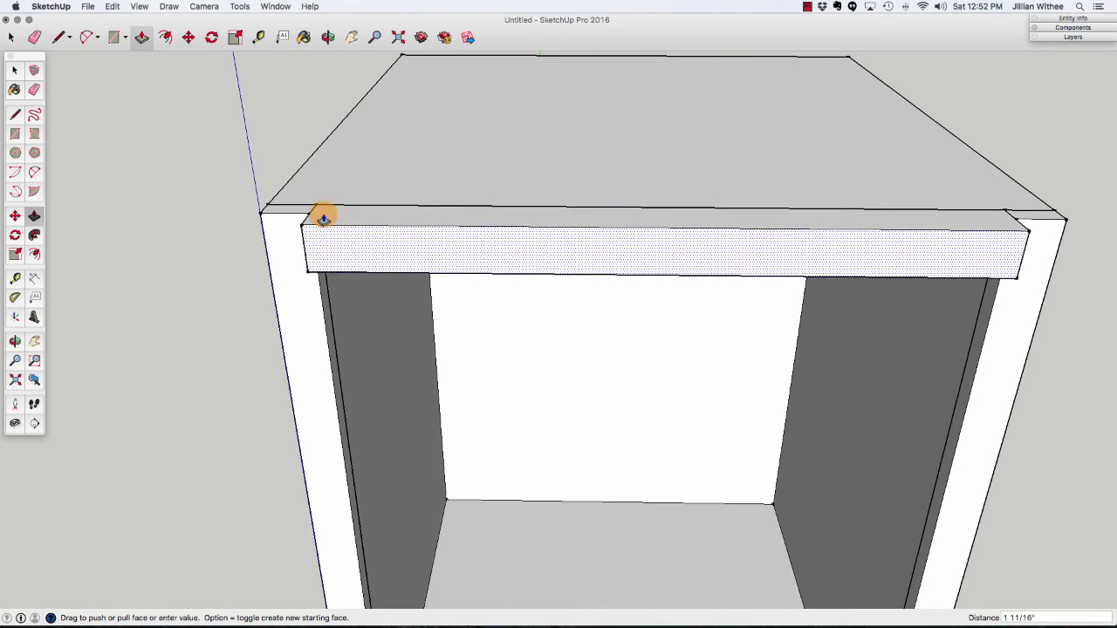
{"action": "left_click", "coordinate": [311, 216]}
{"action": "scroll", "coordinate": [233, 236], "scroll_direction": "down", "scroll_amount": 6}
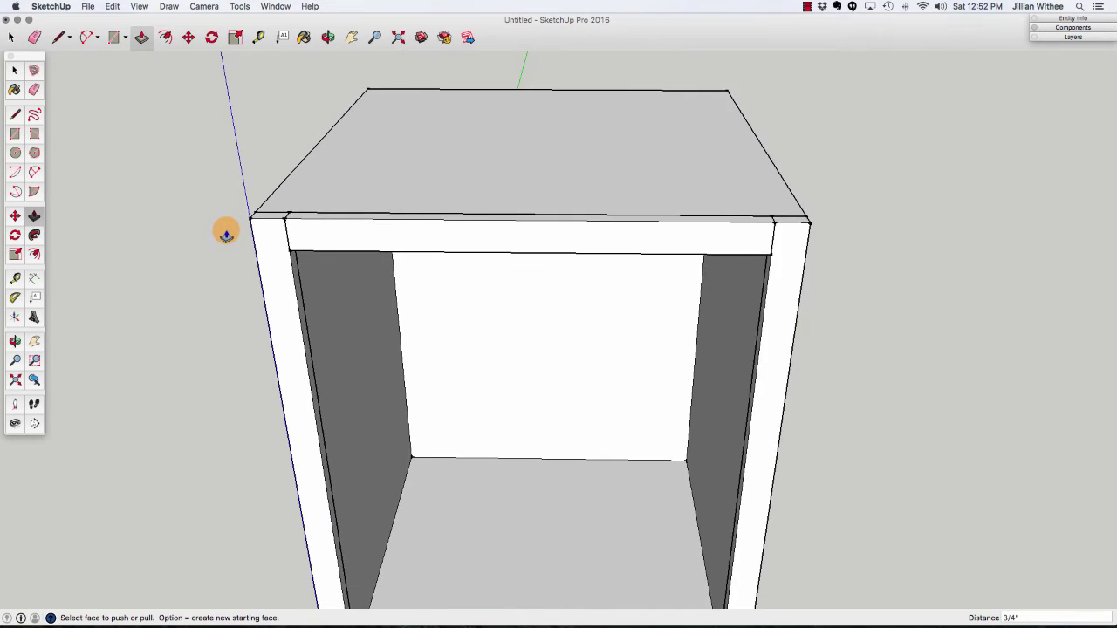
Make the new top rail a group.
{"action": "left_click", "coordinate": [9, 37]}
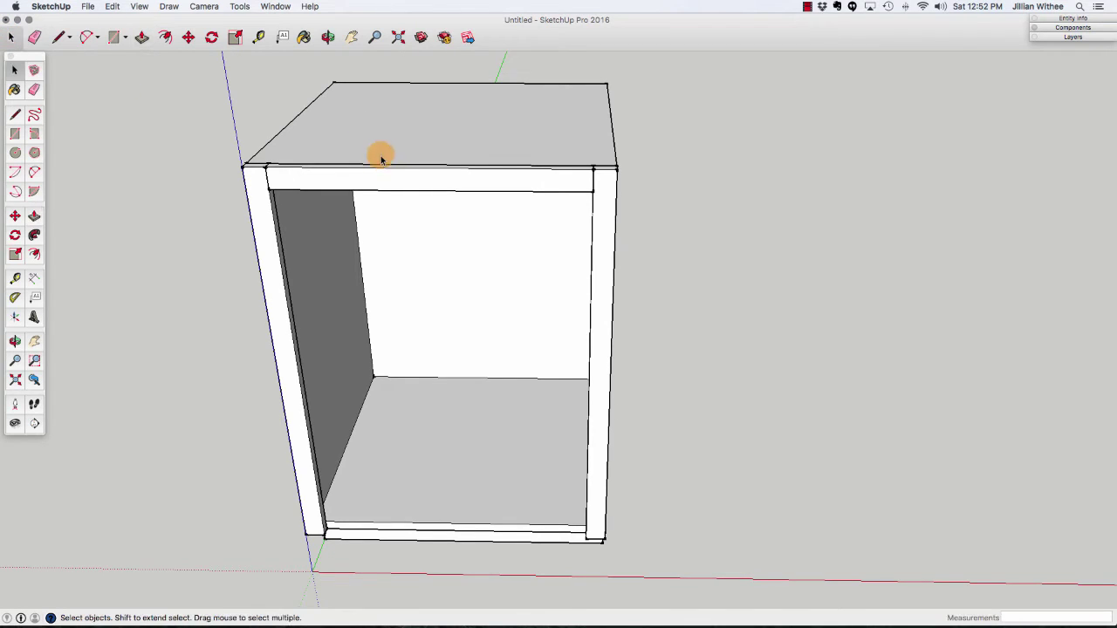
{"action": "left_click", "coordinate": [366, 174]}
{"action": "right_click", "coordinate": [367, 175]}
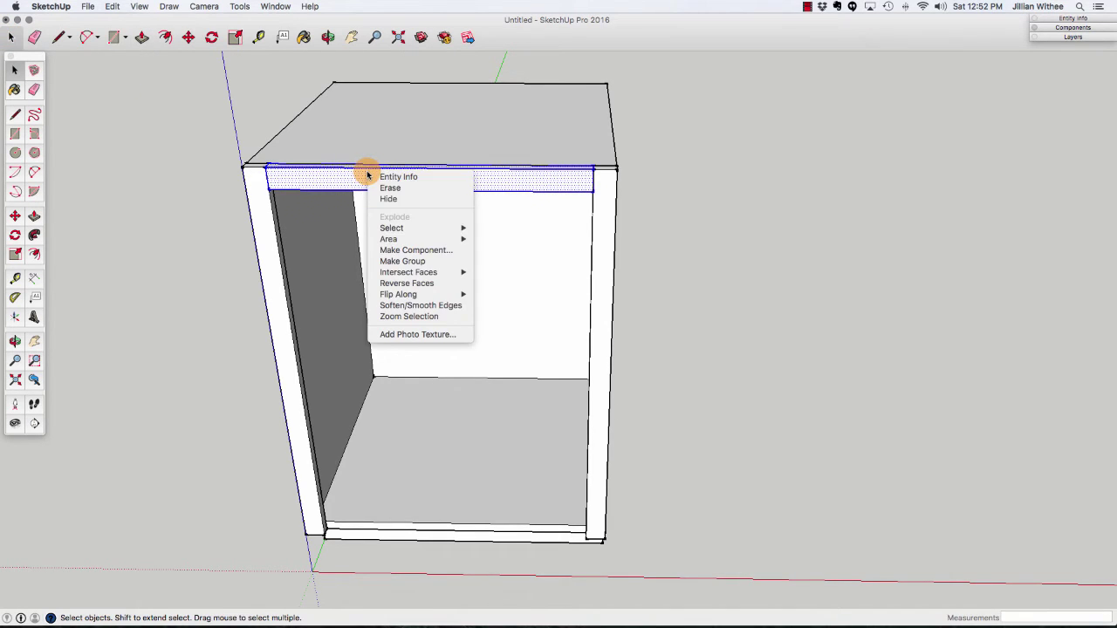
{"action": "left_click", "coordinate": [418, 260]}
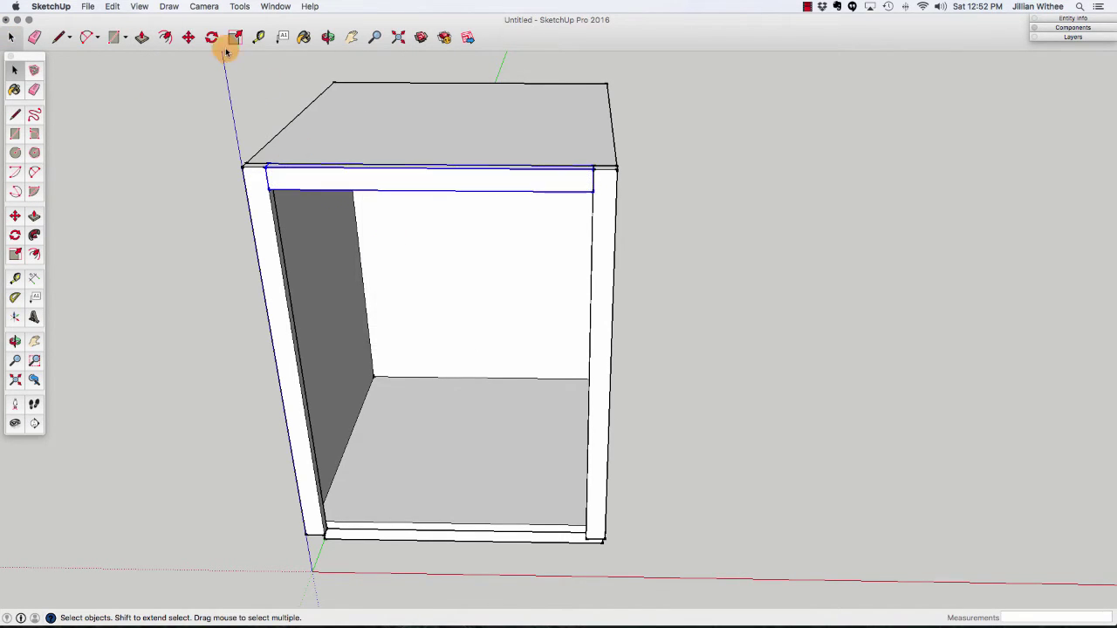
Copy the top rail down to the bottom front as the bottom rail.
{"action": "left_click", "coordinate": [188, 37]}
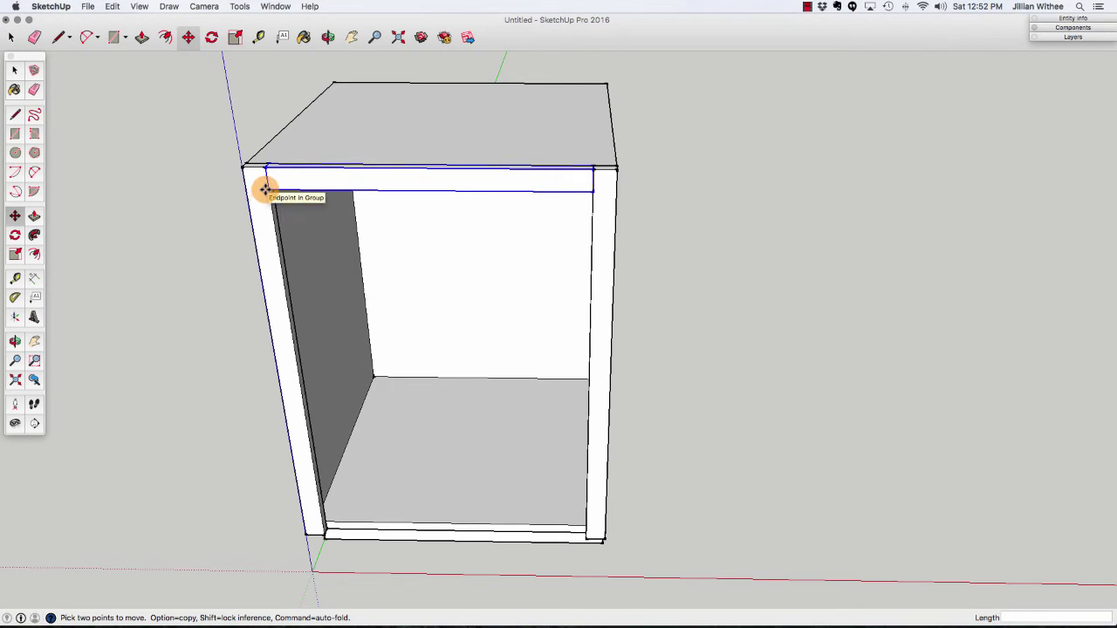
{"action": "left_click", "coordinate": [266, 190]}
{"action": "key", "text": "alt"}
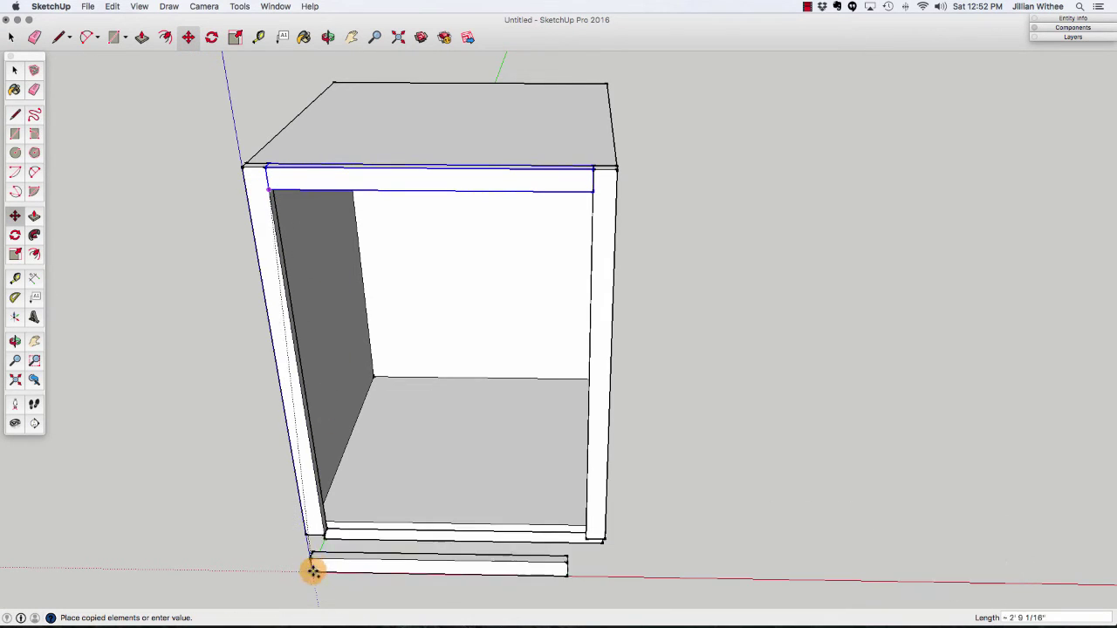
{"action": "left_click", "coordinate": [320, 532]}
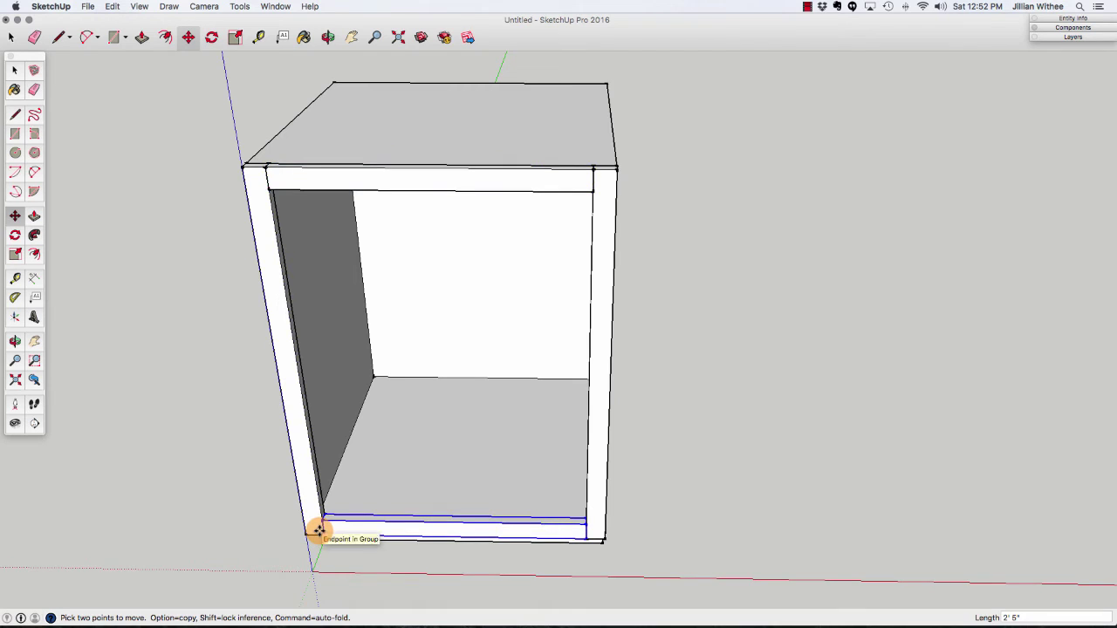
{"action": "left_click", "coordinate": [11, 37]}
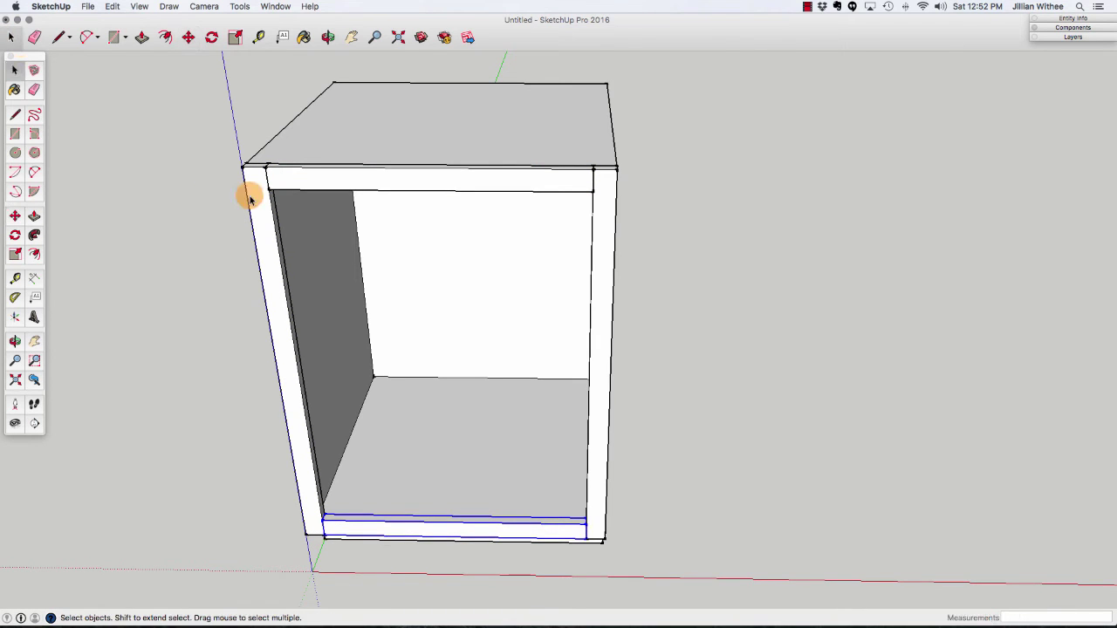
{"action": "left_click", "coordinate": [327, 36]}
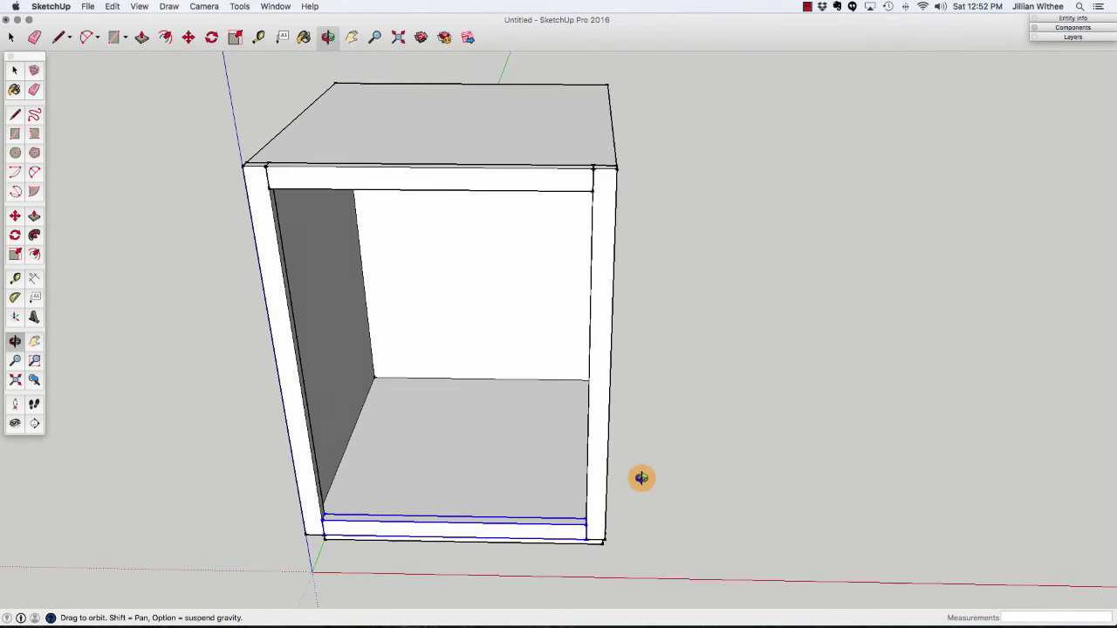
Orbit the view to the cabinet's front-right so its right side panel shows.
{"action": "mouse_move", "coordinate": [643, 476]}
{"action": "left_mouse_down"}
{"action": "mouse_move", "coordinate": [446, 434]}
{"action": "mouse_move", "coordinate": [598, 480]}
{"action": "mouse_move", "coordinate": [633, 464]}
{"action": "left_mouse_up"}
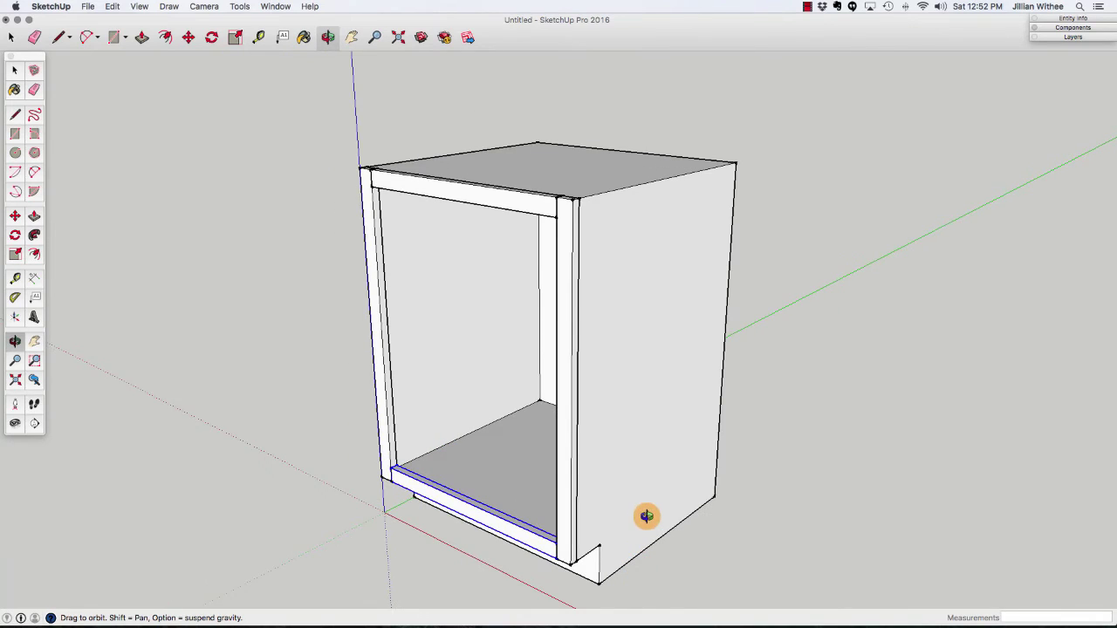
{"action": "left_click", "coordinate": [11, 37]}
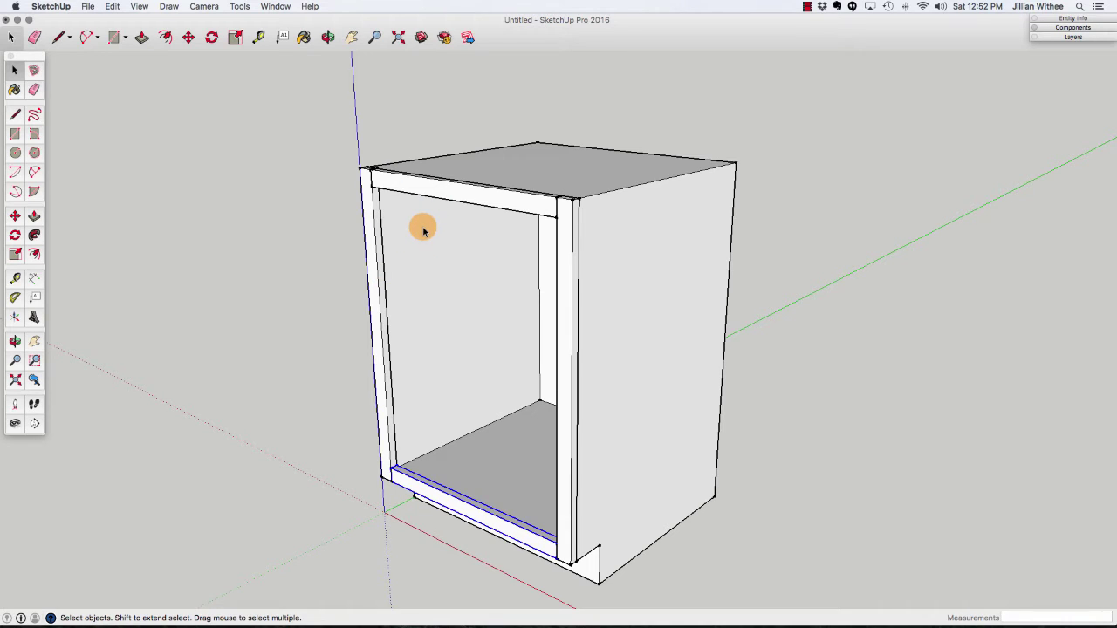
Copy the top front rail about 6 1/2 inches lower as a drawer rail.
{"action": "left_click", "coordinate": [412, 174]}
{"action": "scroll", "coordinate": [419, 170], "scroll_direction": "up", "scroll_amount": 5}
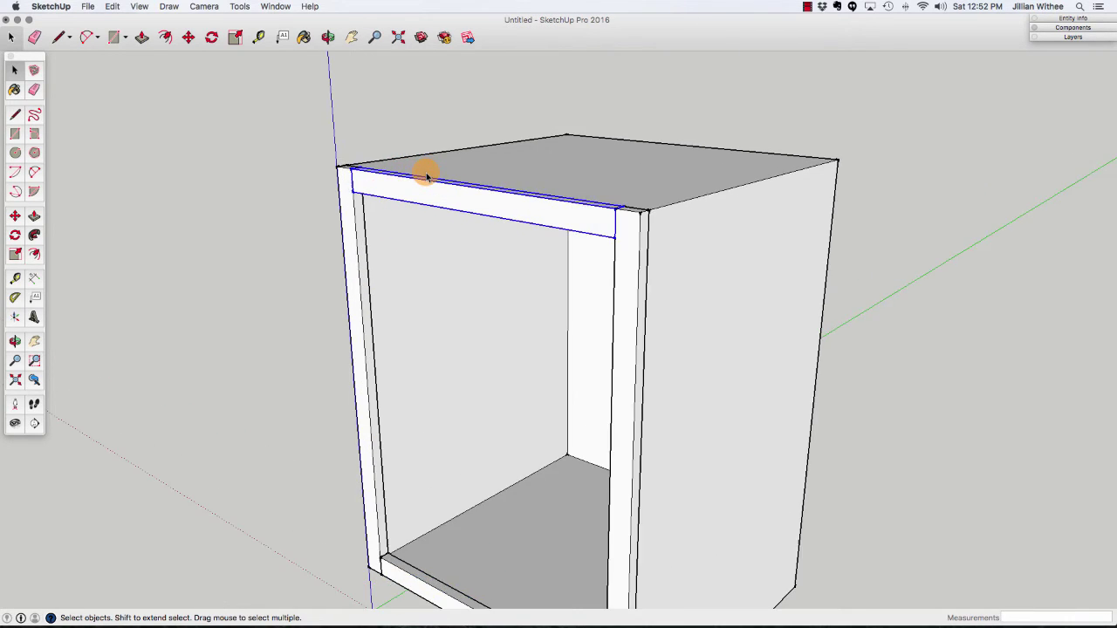
{"action": "left_click", "coordinate": [187, 36]}
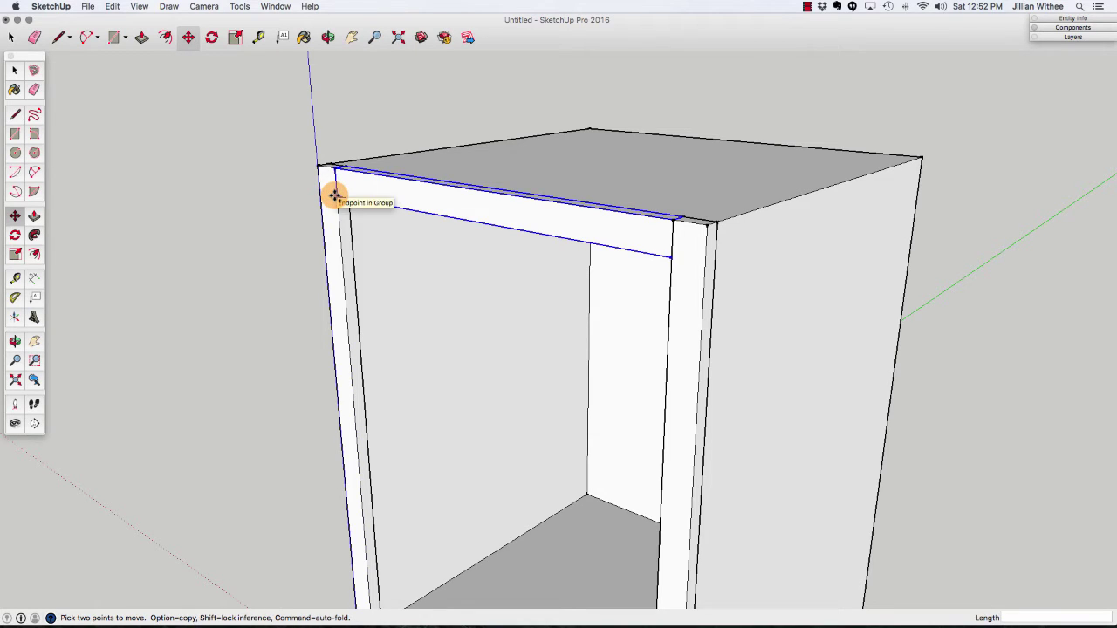
{"action": "left_click", "coordinate": [334, 195]}
{"action": "key", "text": "alt"}
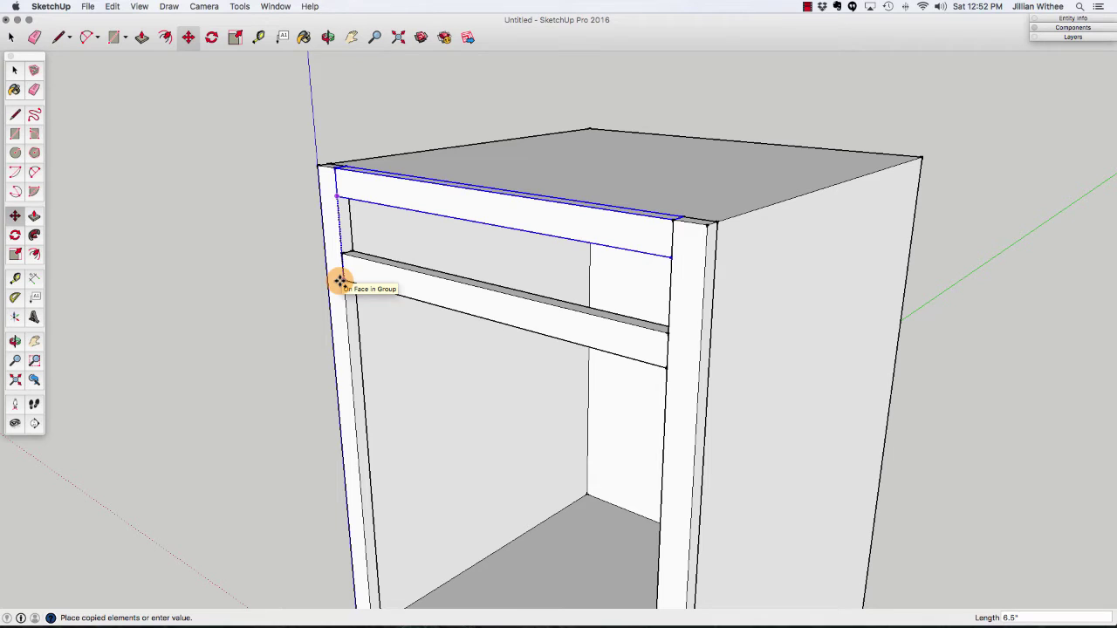
{"action": "left_click", "coordinate": [341, 281]}
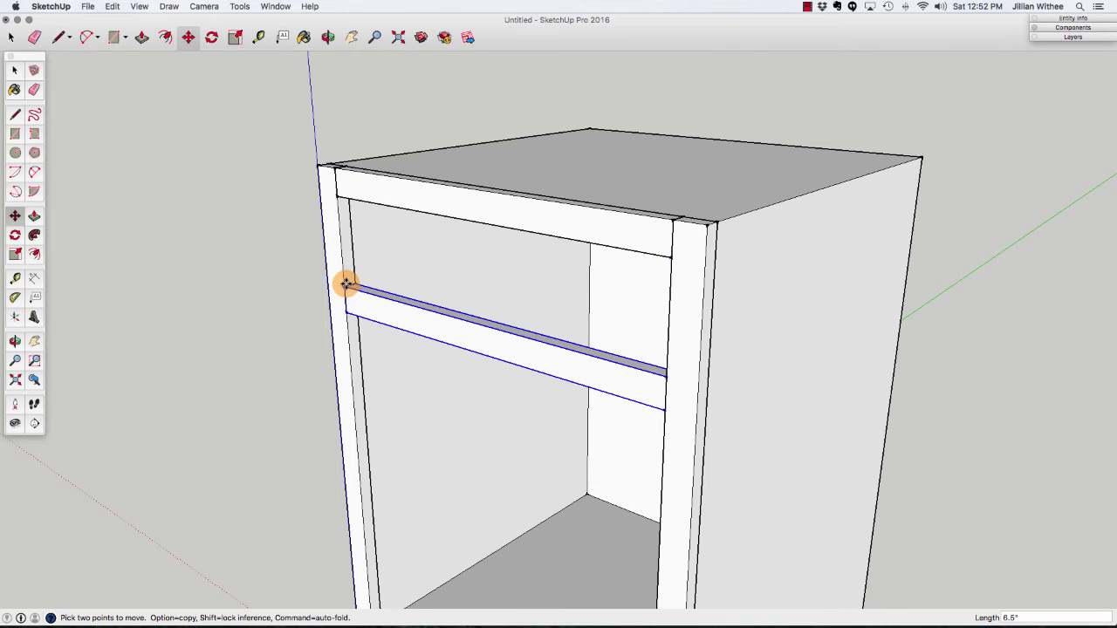
Measure the distance from the top rail corner down to the new drawer rail.
{"action": "left_click", "coordinate": [257, 37]}
{"action": "left_click", "coordinate": [336, 196]}
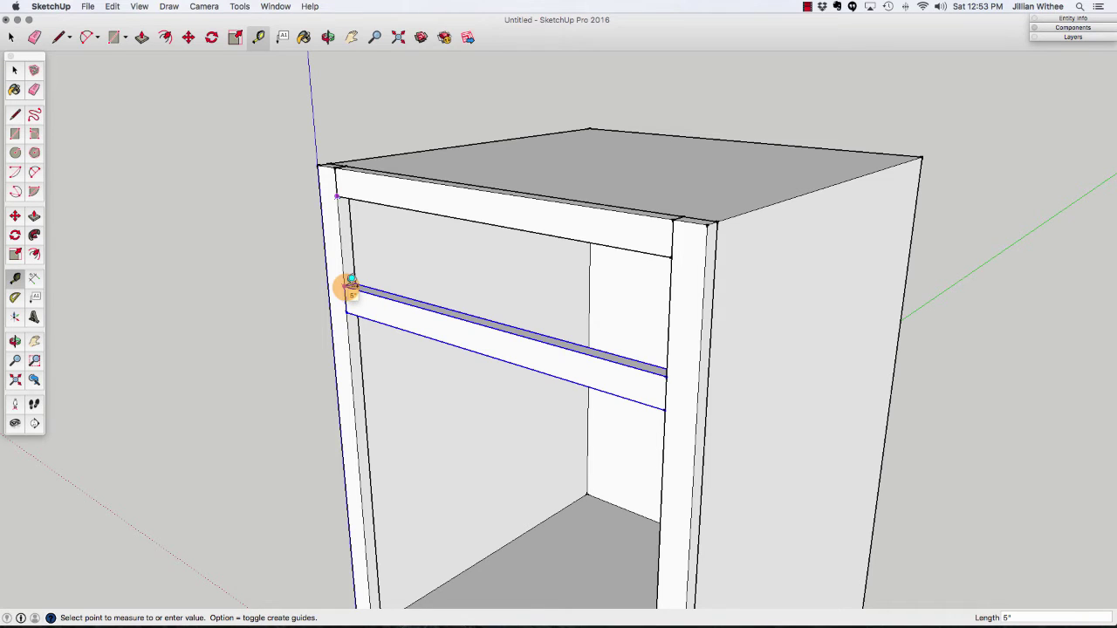
{"action": "left_click", "coordinate": [350, 281]}
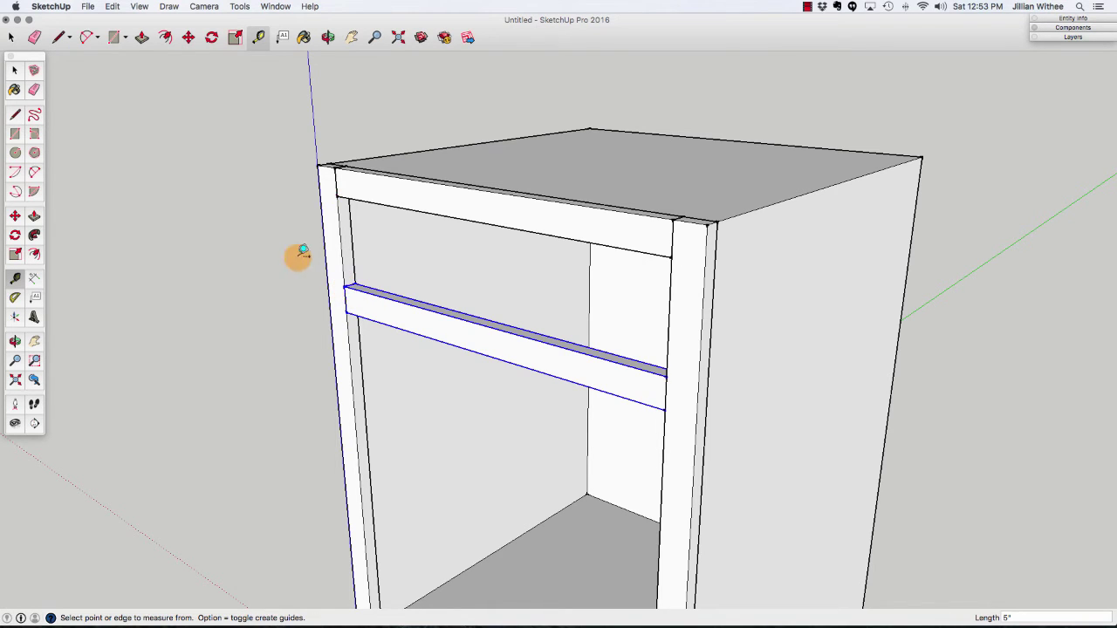
{"action": "scroll", "coordinate": [365, 114], "scroll_direction": "down", "scroll_amount": 1}
{"action": "scroll", "coordinate": [367, 122], "scroll_direction": "down", "scroll_amount": 2}
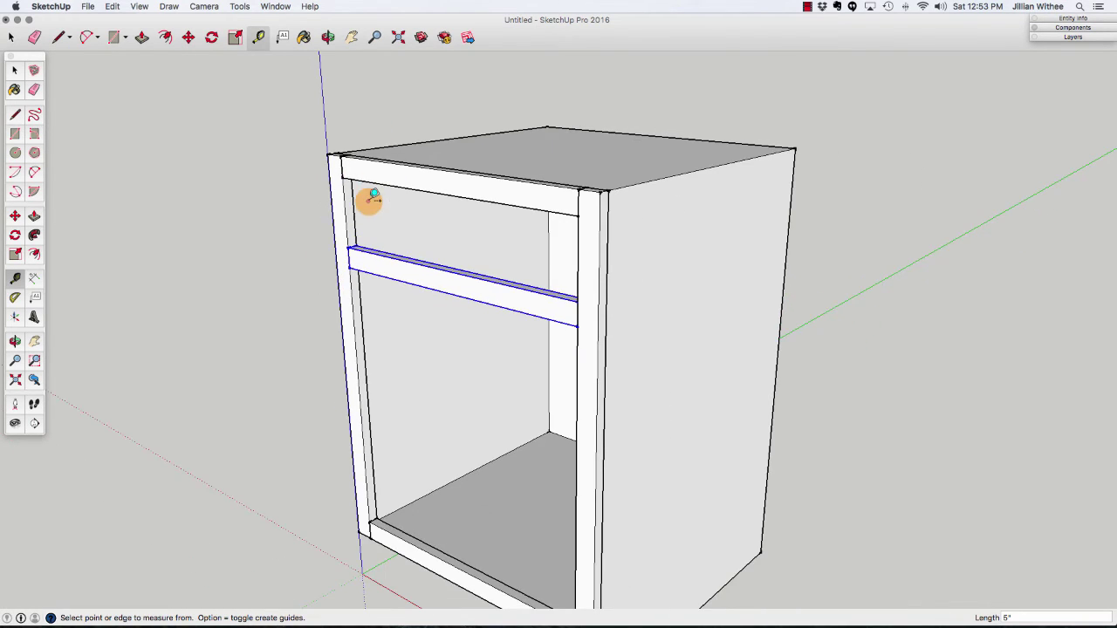
{"action": "scroll", "coordinate": [367, 198], "scroll_direction": "down", "scroll_amount": 1}
Select the top rail, left stile, middle rail and right stile of the face frame.
{"action": "left_click", "coordinate": [328, 39]}
{"action": "left_click_drag", "start_coordinate": [345, 142], "coordinate": [379, 154]}
{"action": "scroll", "coordinate": [418, 160], "scroll_direction": "up", "scroll_amount": 1}
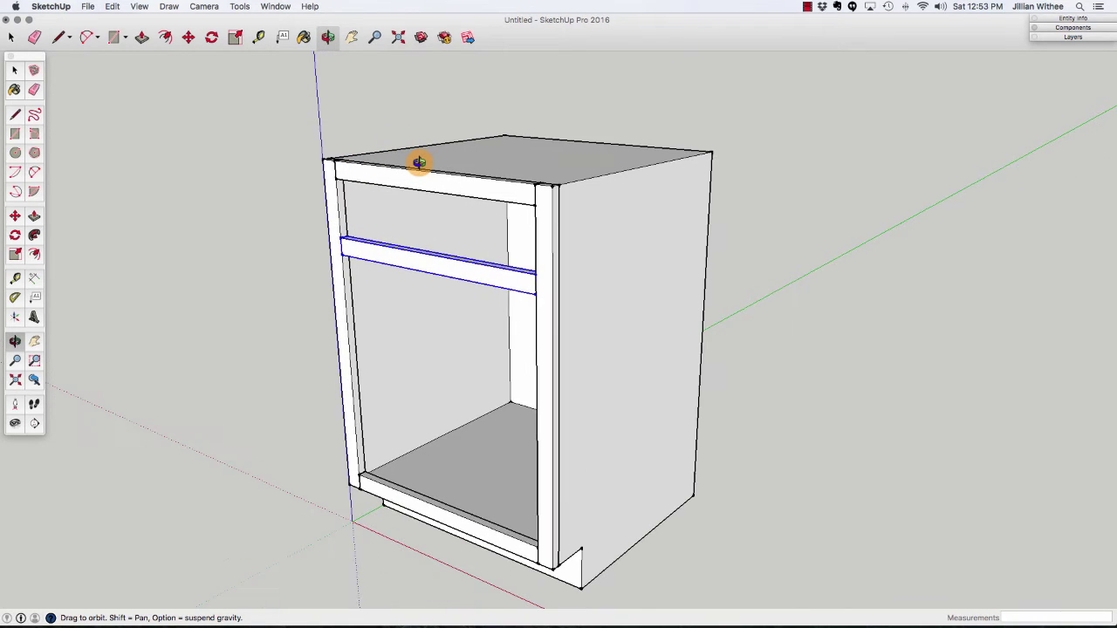
{"action": "left_click", "coordinate": [11, 37]}
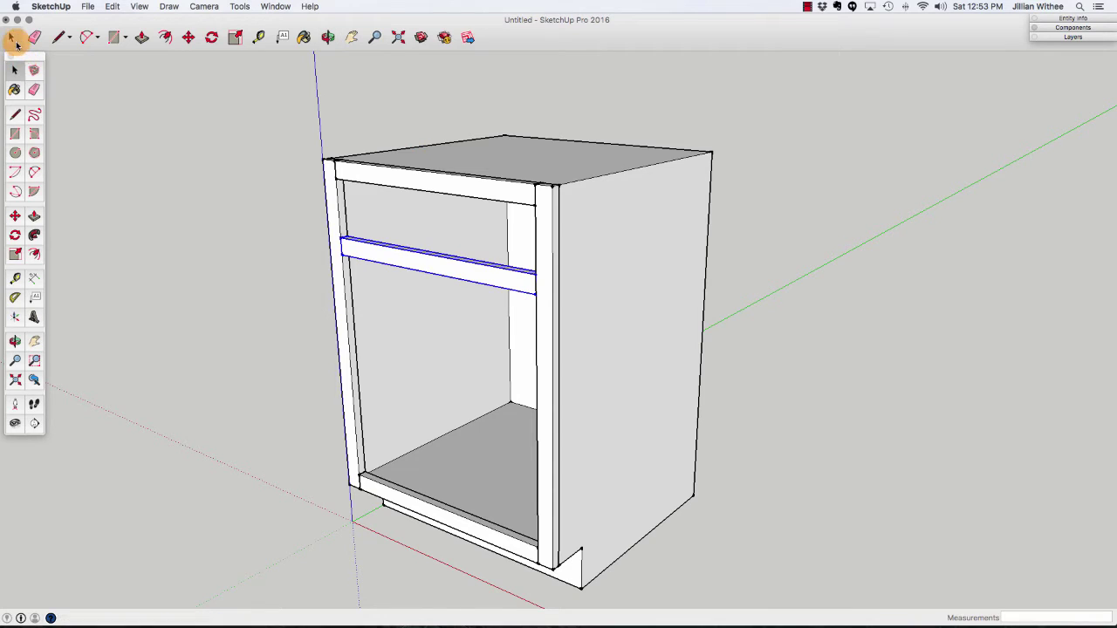
{"action": "left_click", "coordinate": [207, 210]}
{"action": "left_click", "coordinate": [489, 181]}
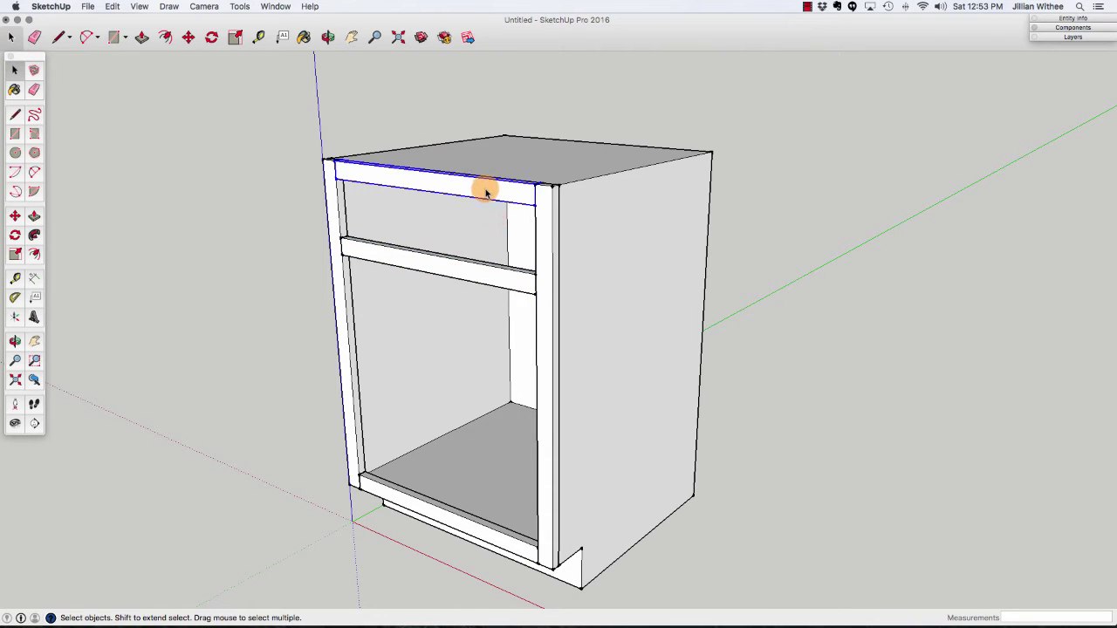
{"action": "left_click", "coordinate": [342, 236], "text": "shift"}
{"action": "left_click", "coordinate": [349, 246], "text": "shift"}
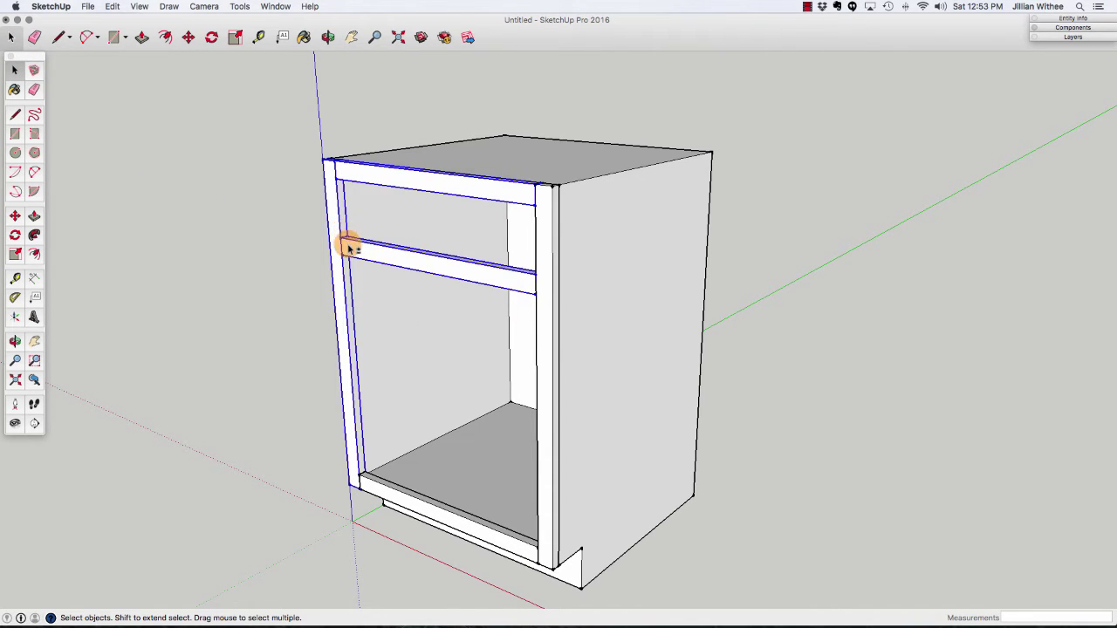
{"action": "left_click", "coordinate": [546, 309], "text": "shift"}
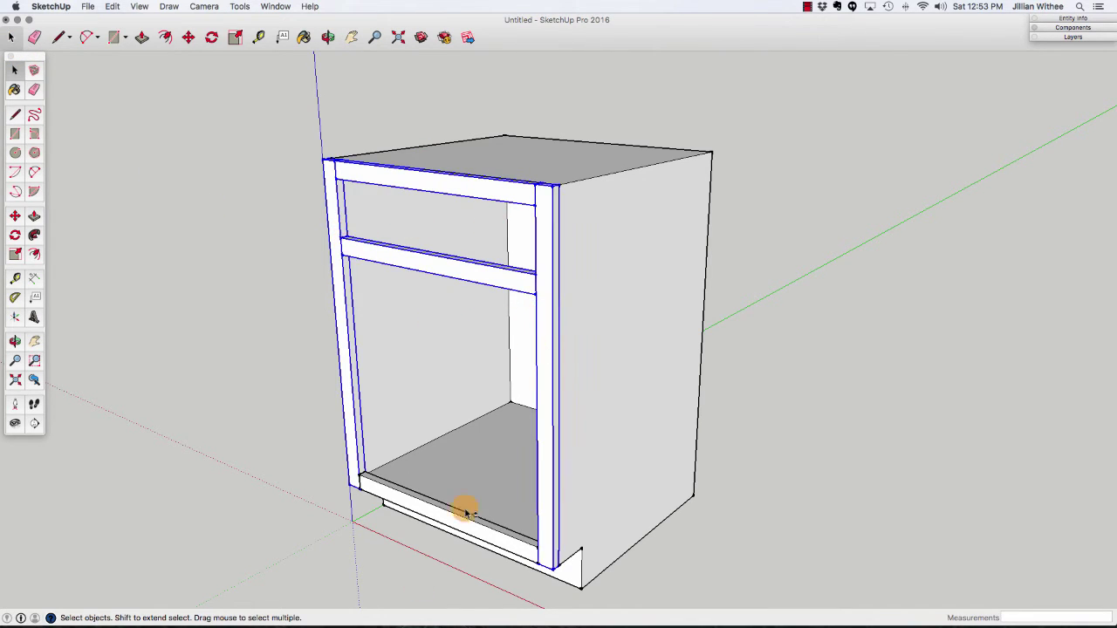
{"action": "right_click", "coordinate": [406, 505]}
{"action": "left_click", "coordinate": [424, 537]}
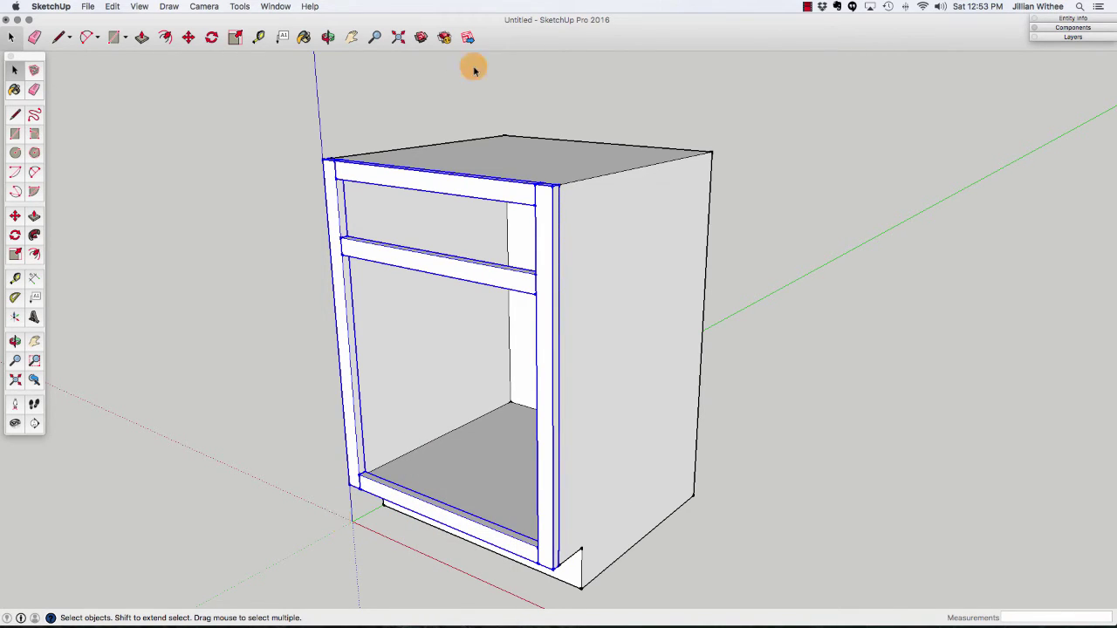
{"action": "left_click", "coordinate": [568, 159]}
{"action": "left_click", "coordinate": [555, 209]}
{"action": "left_click", "coordinate": [33, 380]}
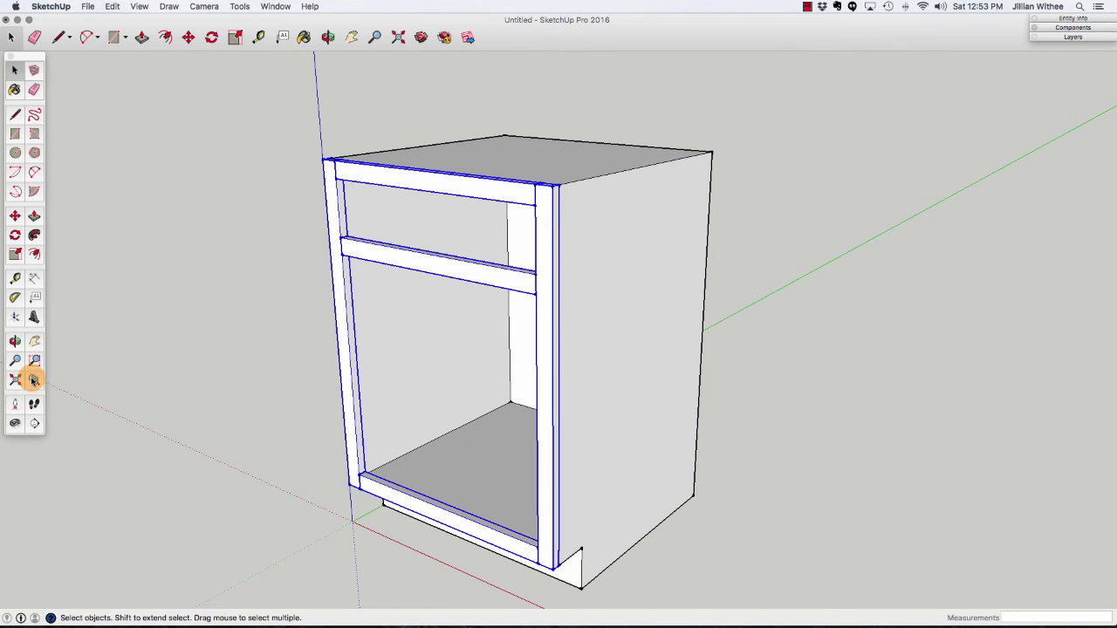
{"action": "left_click", "coordinate": [120, 373]}
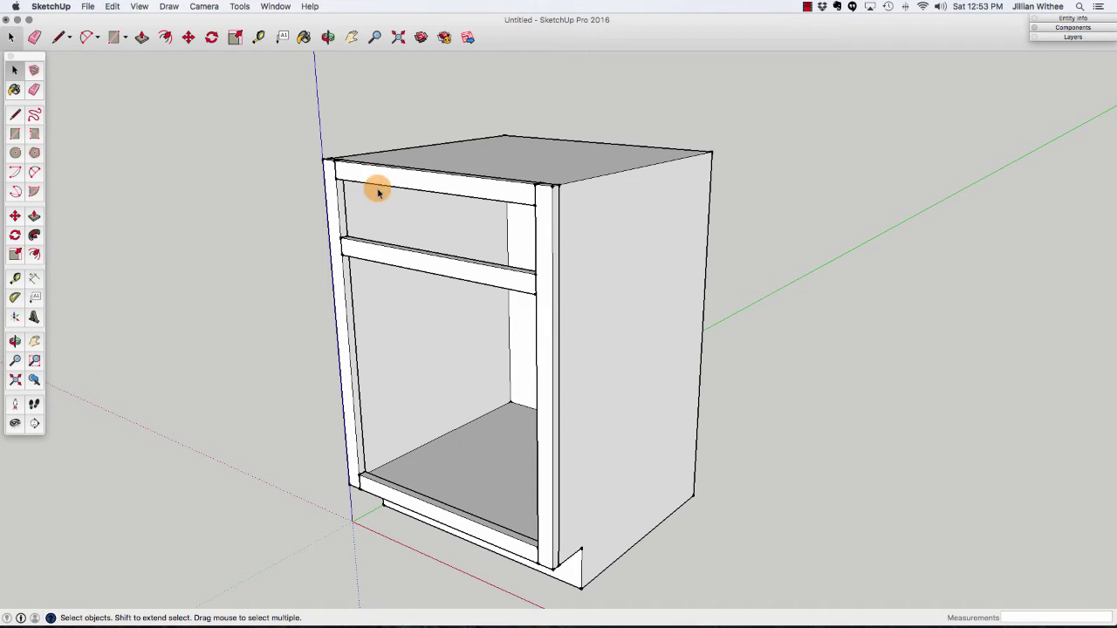
{"action": "scroll", "coordinate": [463, 183], "scroll_direction": "up", "scroll_amount": 4}
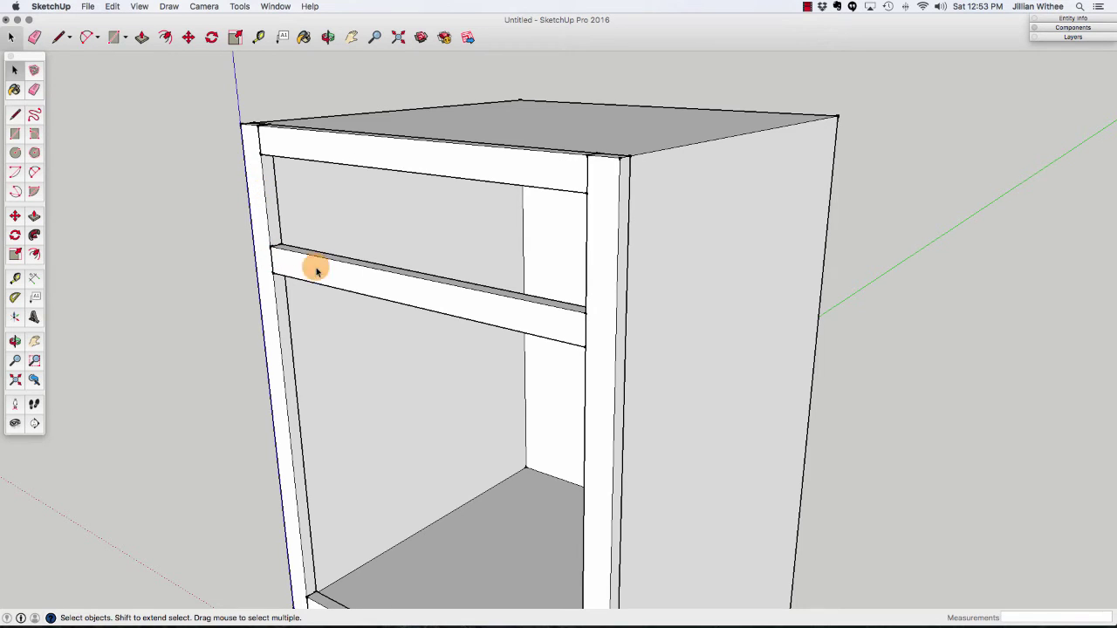
Place guide lines just inside the left post and the top rail.
{"action": "left_click", "coordinate": [260, 38]}
{"action": "left_click", "coordinate": [266, 189]}
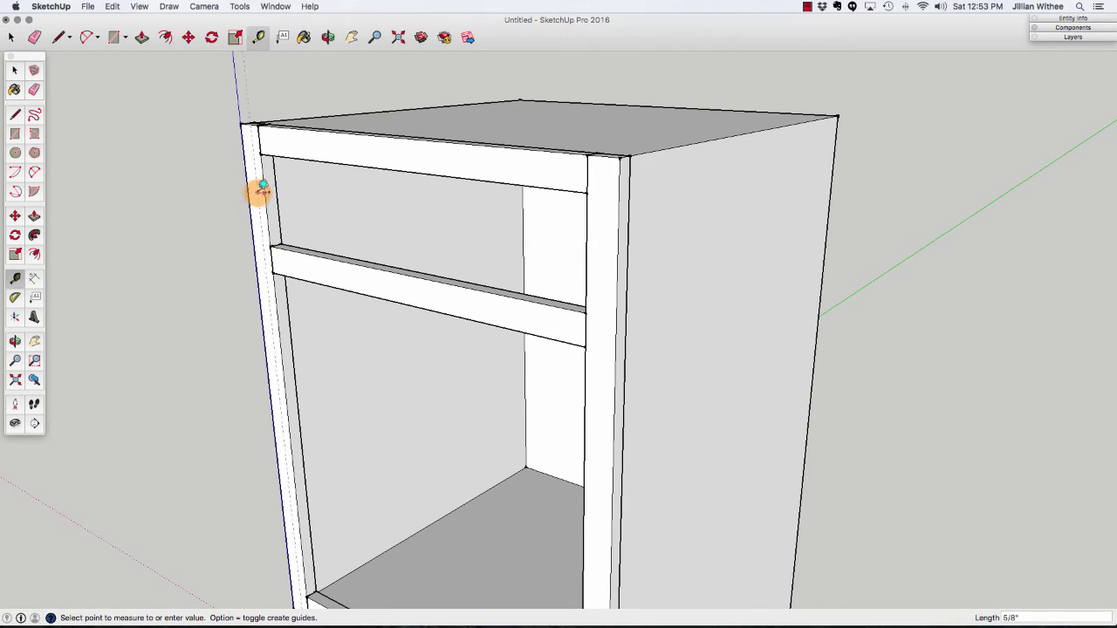
{"action": "left_click", "coordinate": [261, 189]}
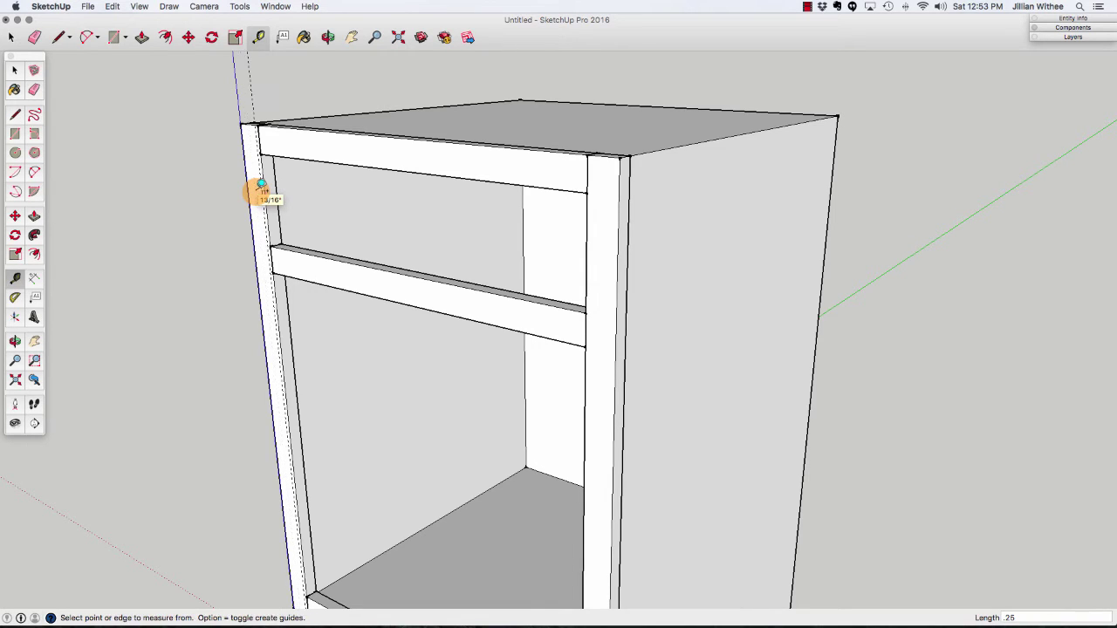
{"action": "left_click", "coordinate": [397, 166]}
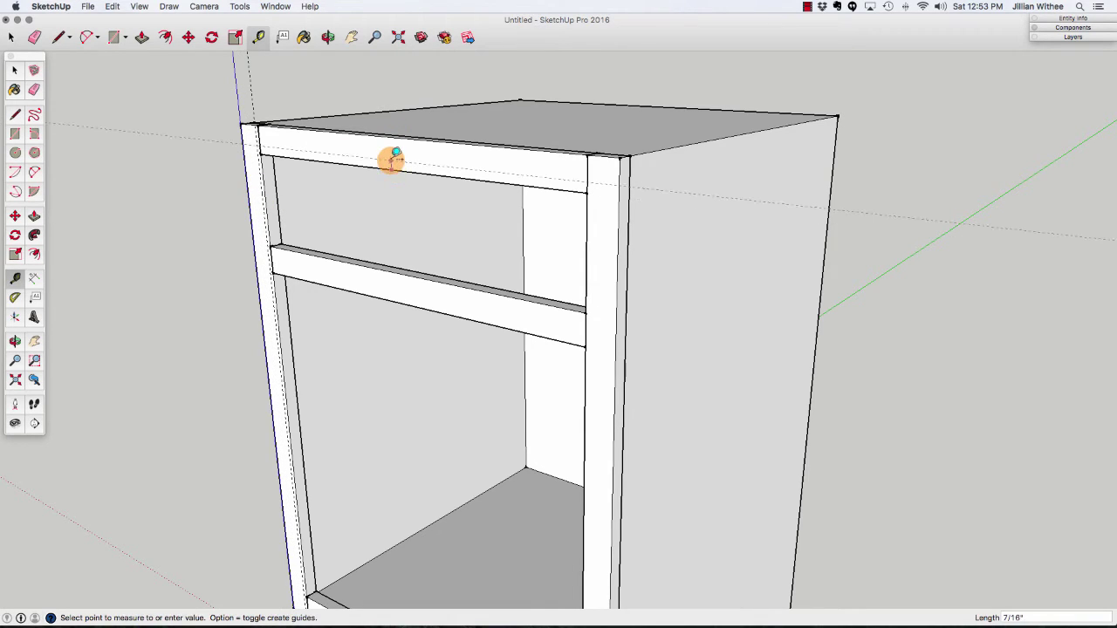
{"action": "left_click", "coordinate": [396, 156]}
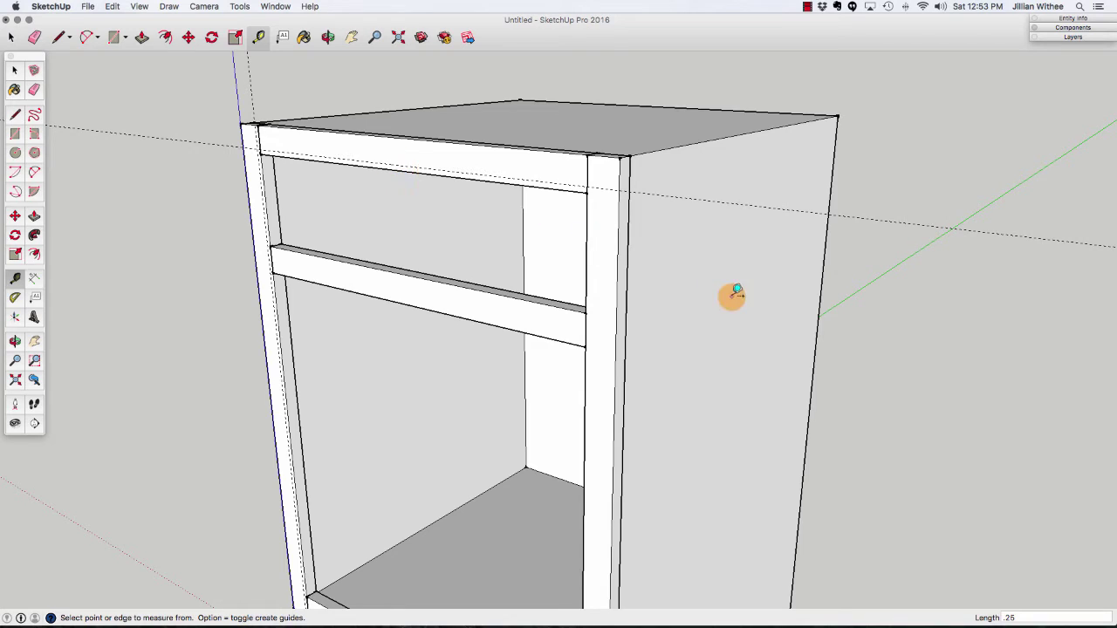
Add guides 0.25" from the right post and 0.2" and 0.25" off the middle rail.
{"action": "left_click", "coordinate": [587, 251]}
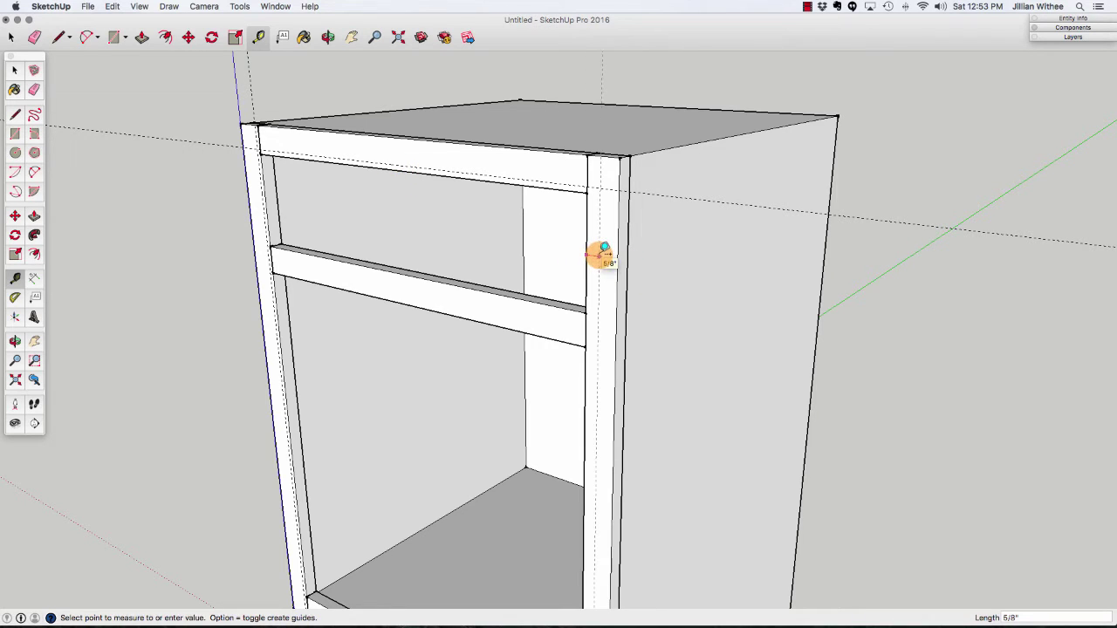
{"action": "type", "text": ".25"}
{"action": "key", "text": "Return"}
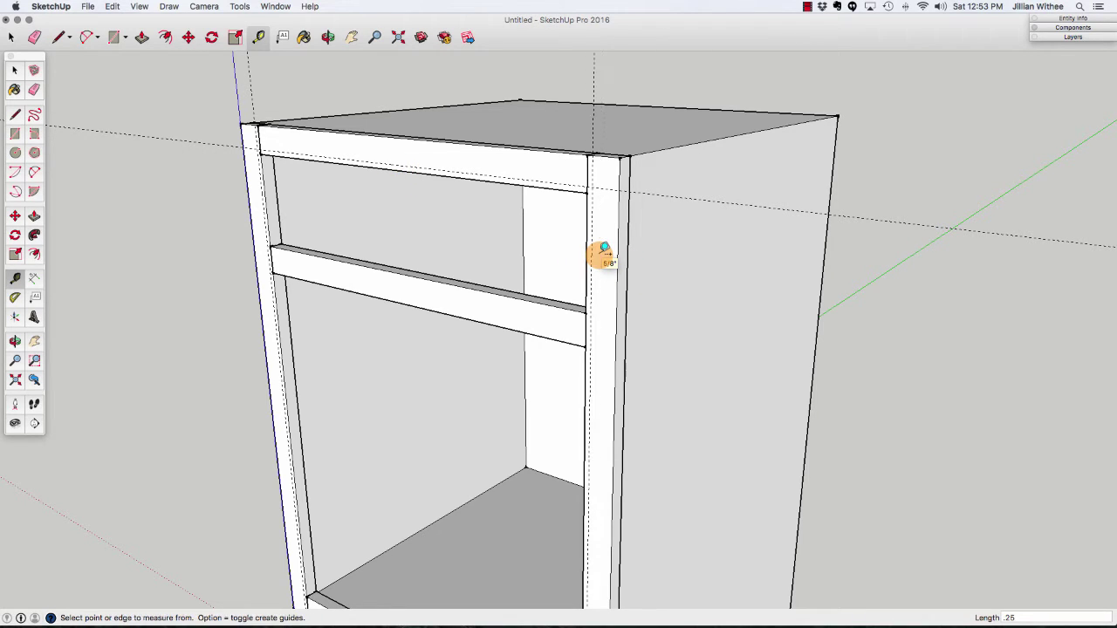
{"action": "left_click", "coordinate": [561, 302]}
{"action": "type", "text": ".2"}
{"action": "key", "text": "Return"}
{"action": "left_click", "coordinate": [561, 330]}
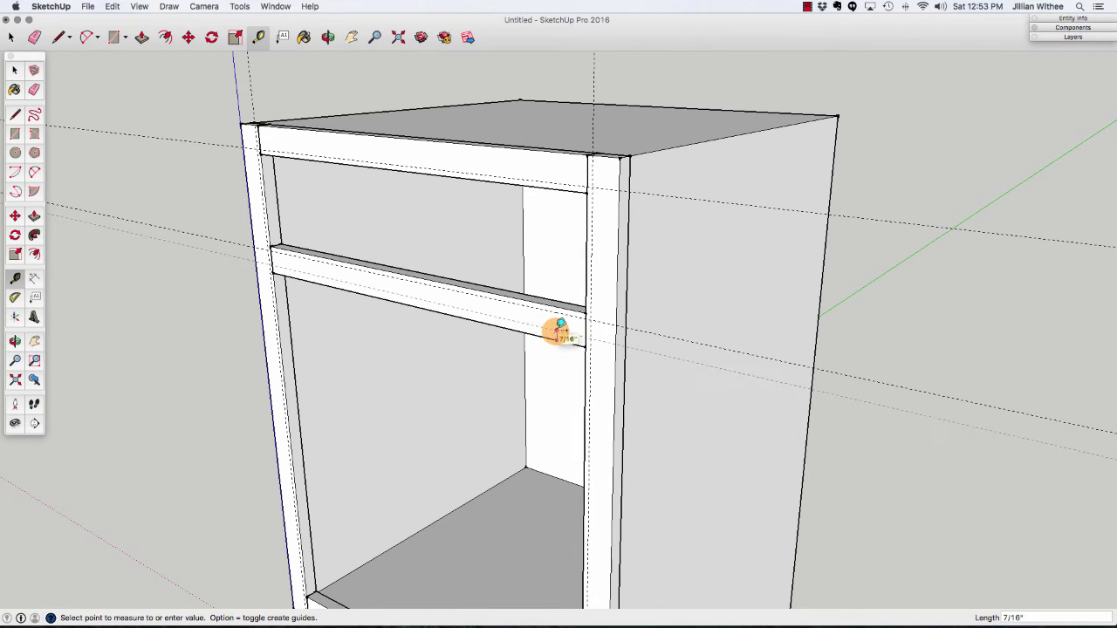
{"action": "key", "text": "Return"}
Add a quarter-inch guide above the bottom rail.
{"action": "middle_click_drag", "start_coordinate": [541, 319], "coordinate": [364, 348]}
{"action": "scroll", "coordinate": [344, 506], "scroll_direction": "up", "scroll_amount": 3}
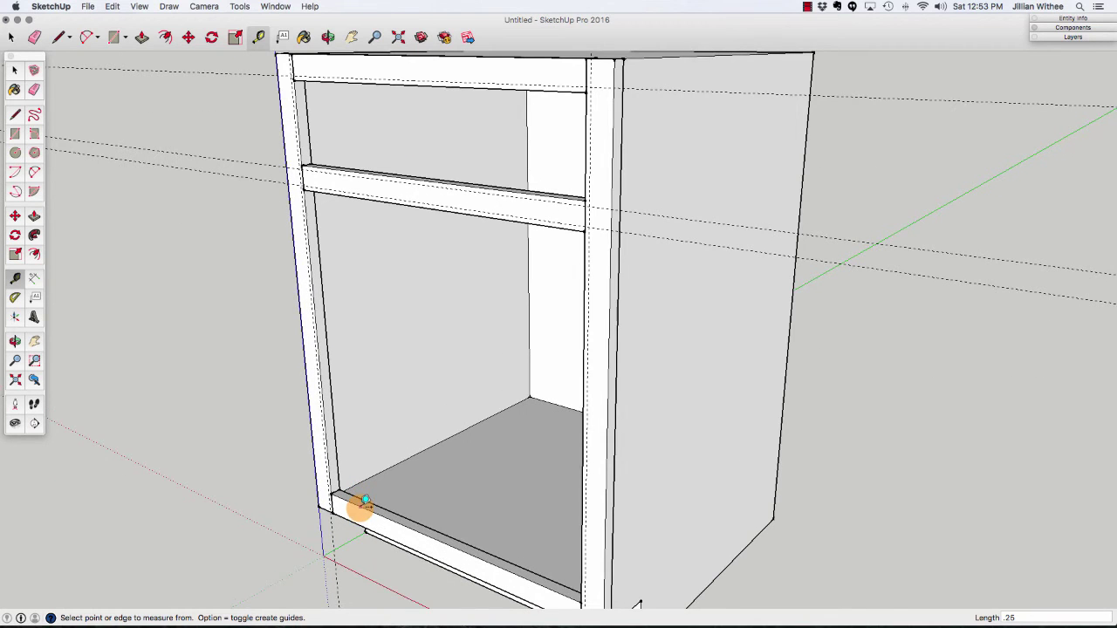
{"action": "left_click", "coordinate": [365, 503]}
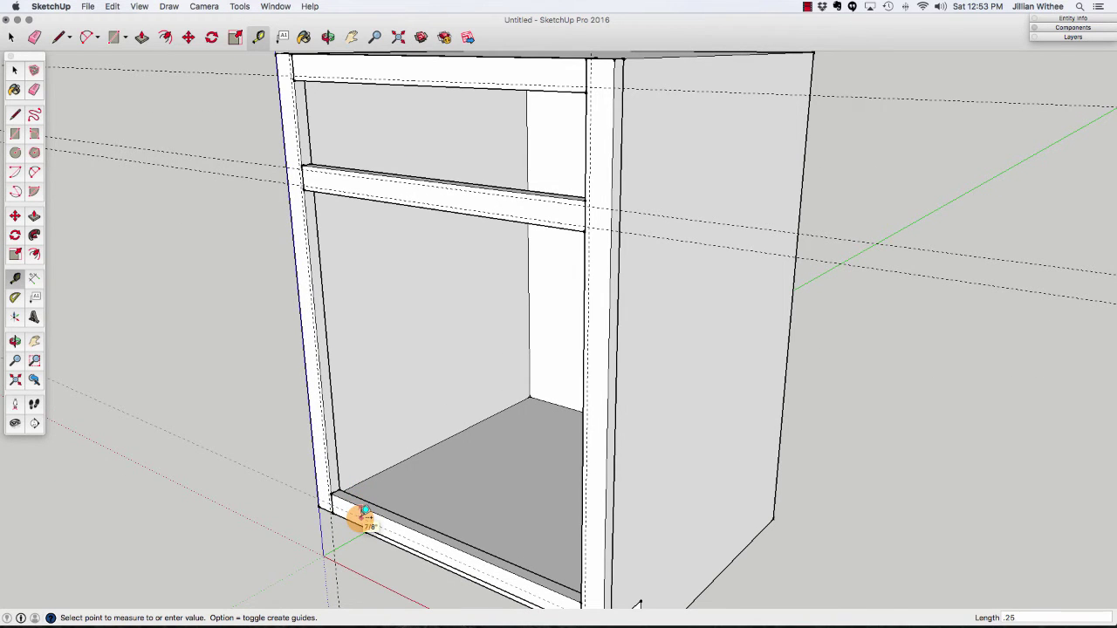
{"action": "key", "text": "Return"}
{"action": "scroll", "coordinate": [339, 511], "scroll_direction": "down", "scroll_amount": 1}
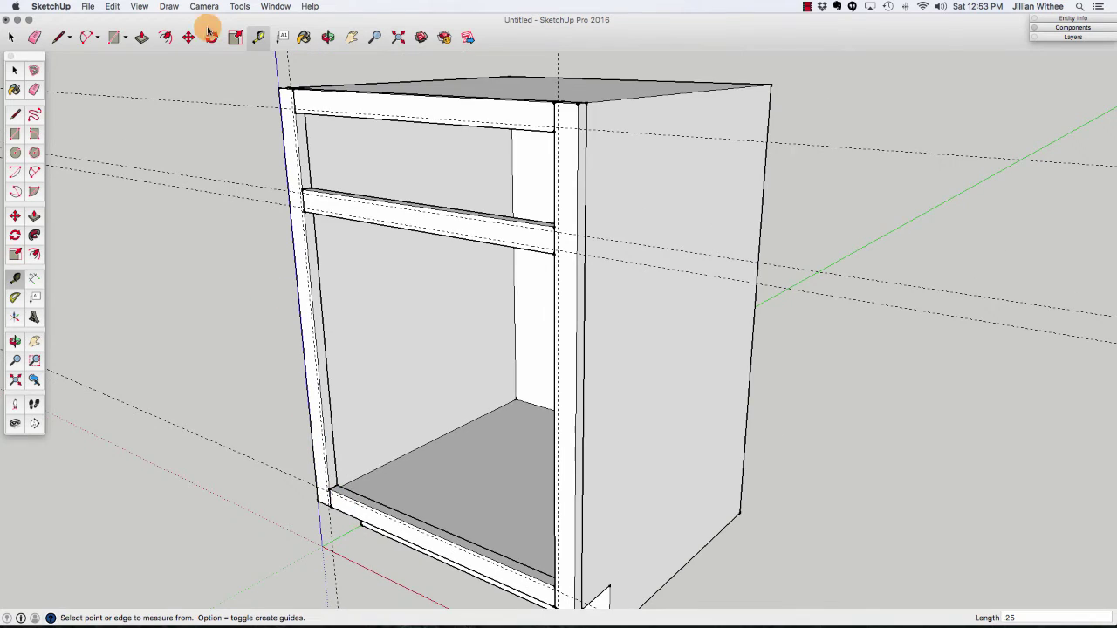
{"action": "left_click", "coordinate": [113, 38]}
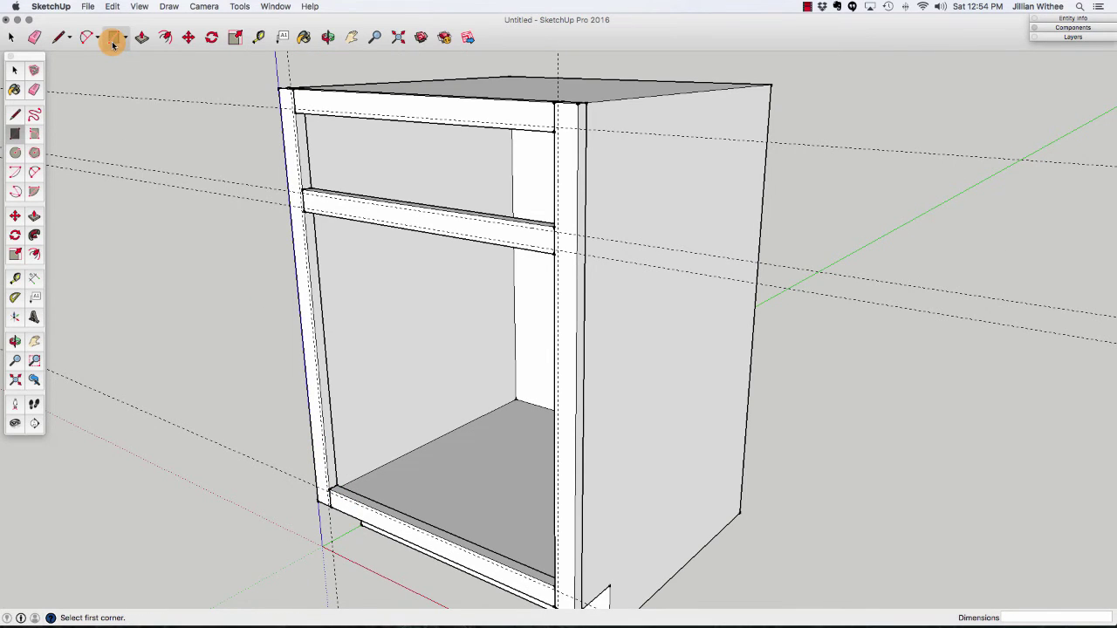
Draw the drawer-front rectangle between the upper guide corners and pull it out 0.75 inch.
{"action": "left_click", "coordinate": [293, 106]}
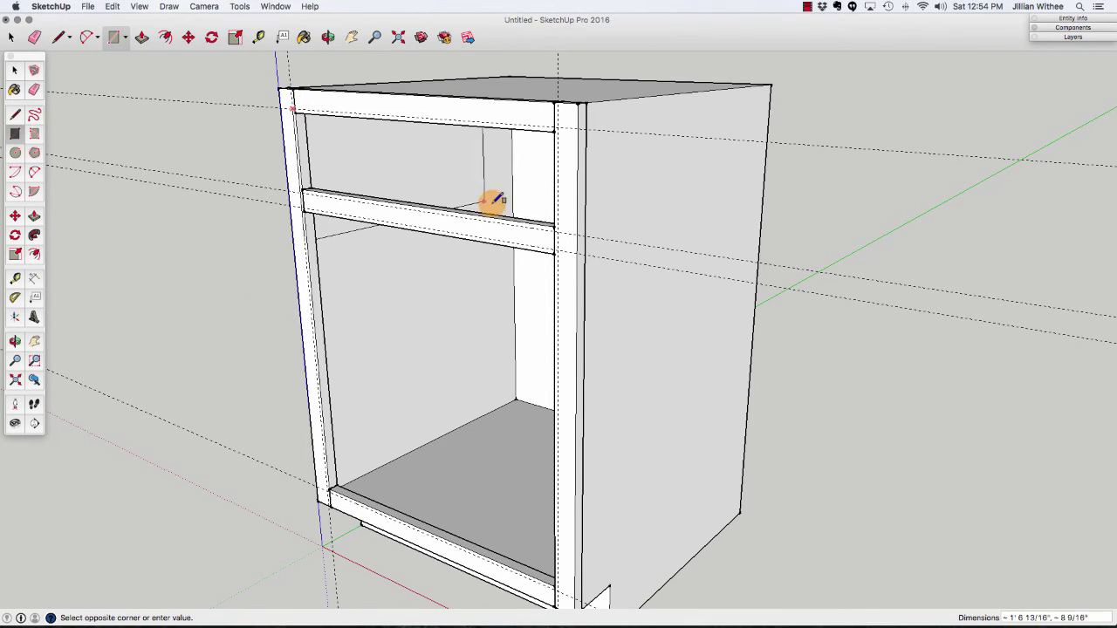
{"action": "left_click", "coordinate": [563, 229]}
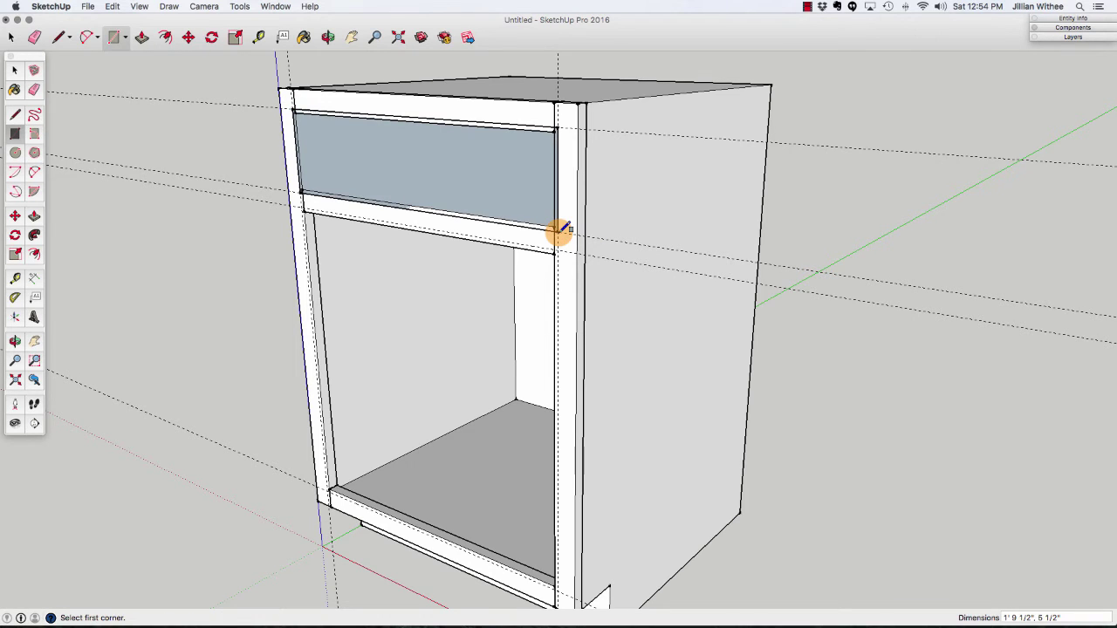
{"action": "key", "text": "p"}
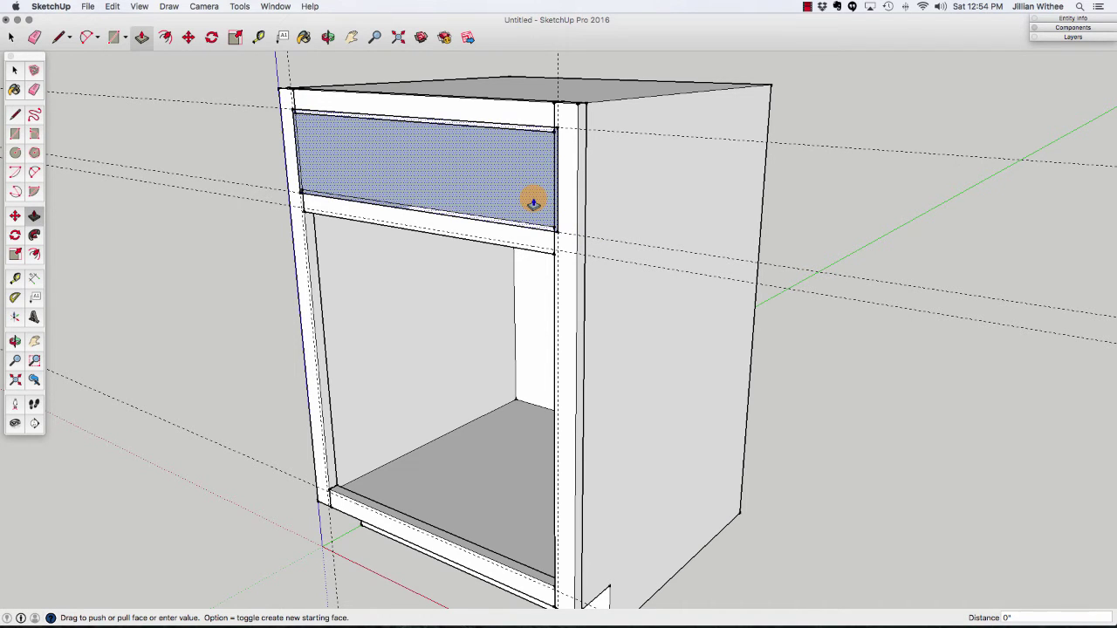
{"action": "left_click", "coordinate": [533, 203]}
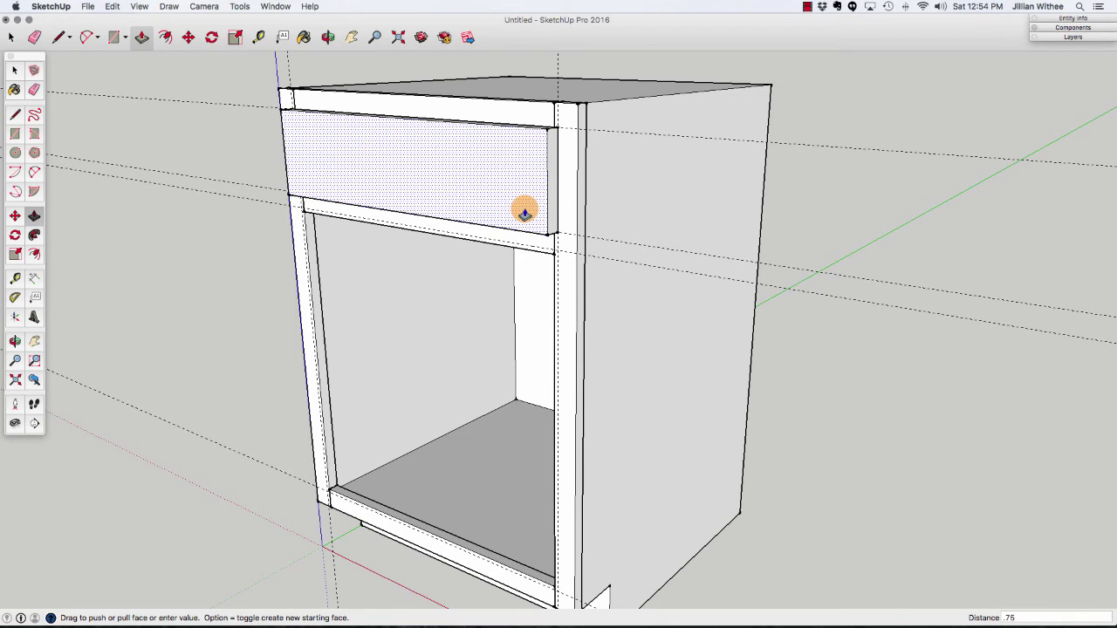
{"action": "type", "text": ".75"}
{"action": "key", "text": "Return"}
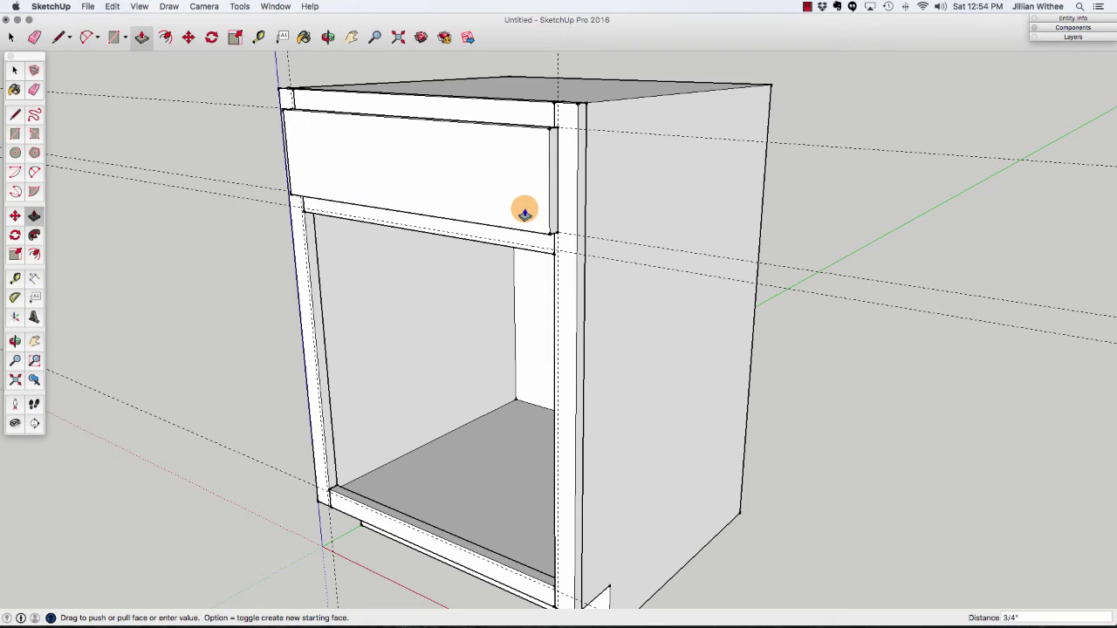
{"action": "left_click", "coordinate": [14, 133]}
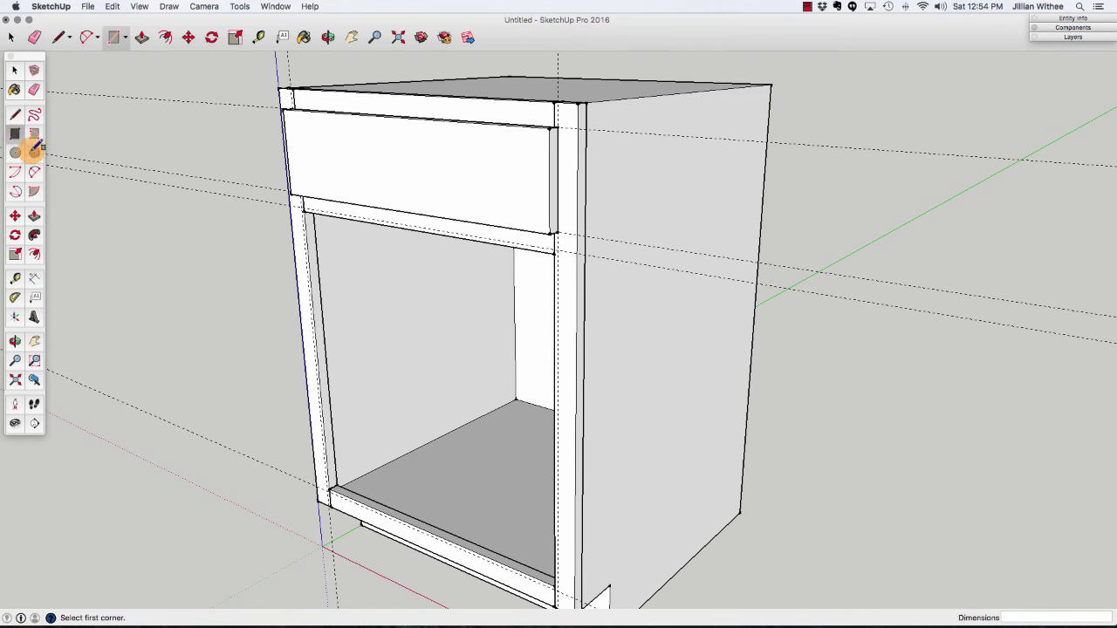
Draw the door rectangle between the guides in the lower opening.
{"action": "scroll", "coordinate": [301, 204], "scroll_direction": "up", "scroll_amount": 3}
{"action": "left_click", "coordinate": [302, 201]}
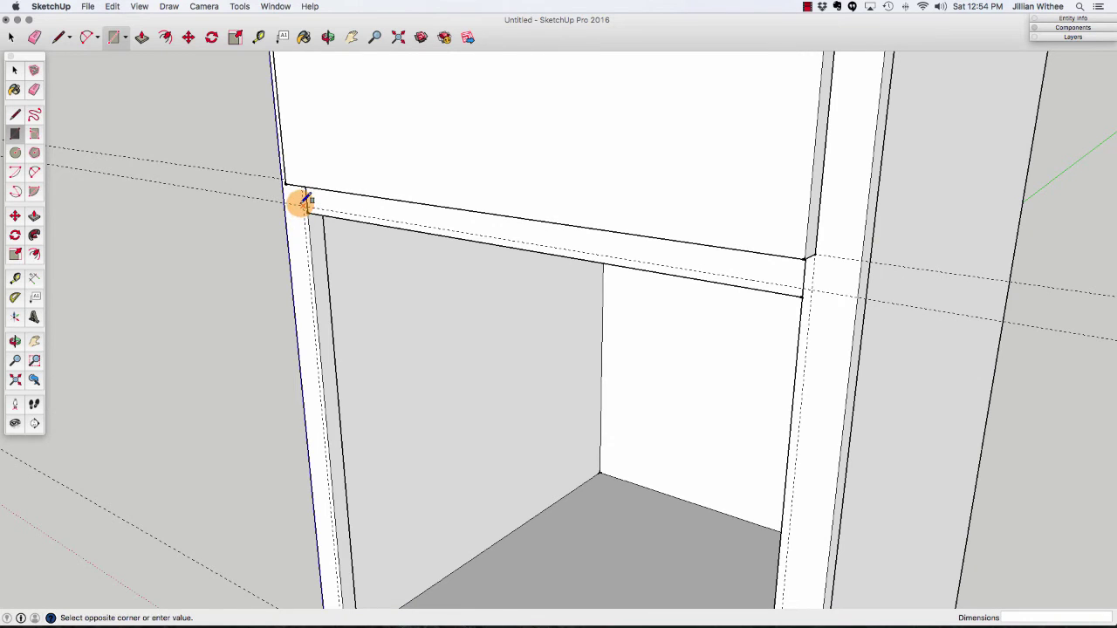
{"action": "scroll", "coordinate": [301, 202], "scroll_direction": "down", "scroll_amount": 5}
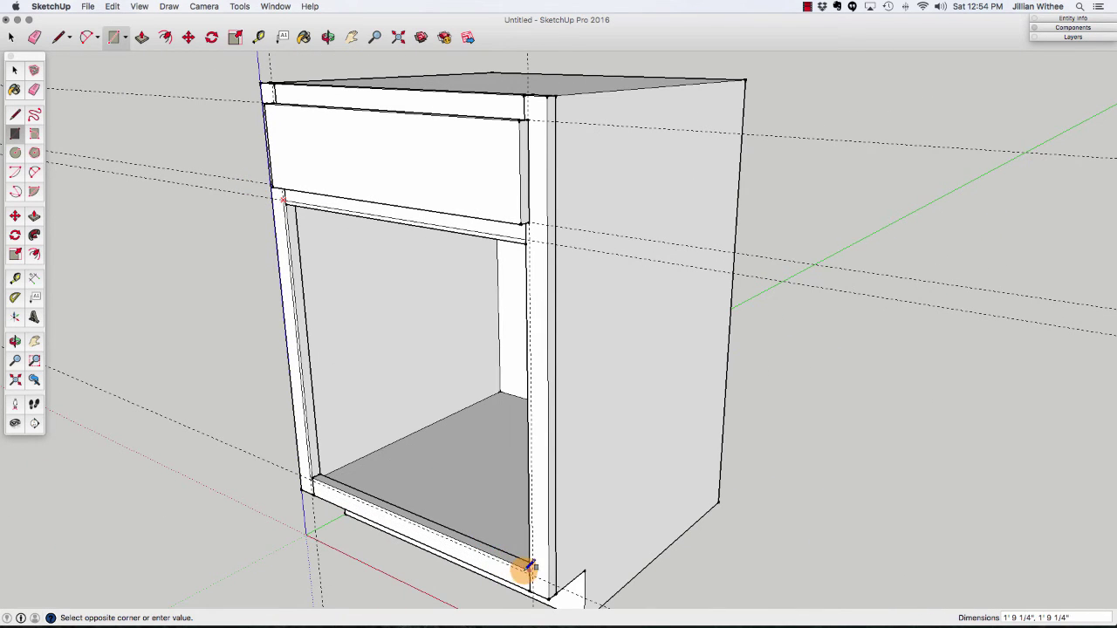
{"action": "left_click", "coordinate": [534, 575]}
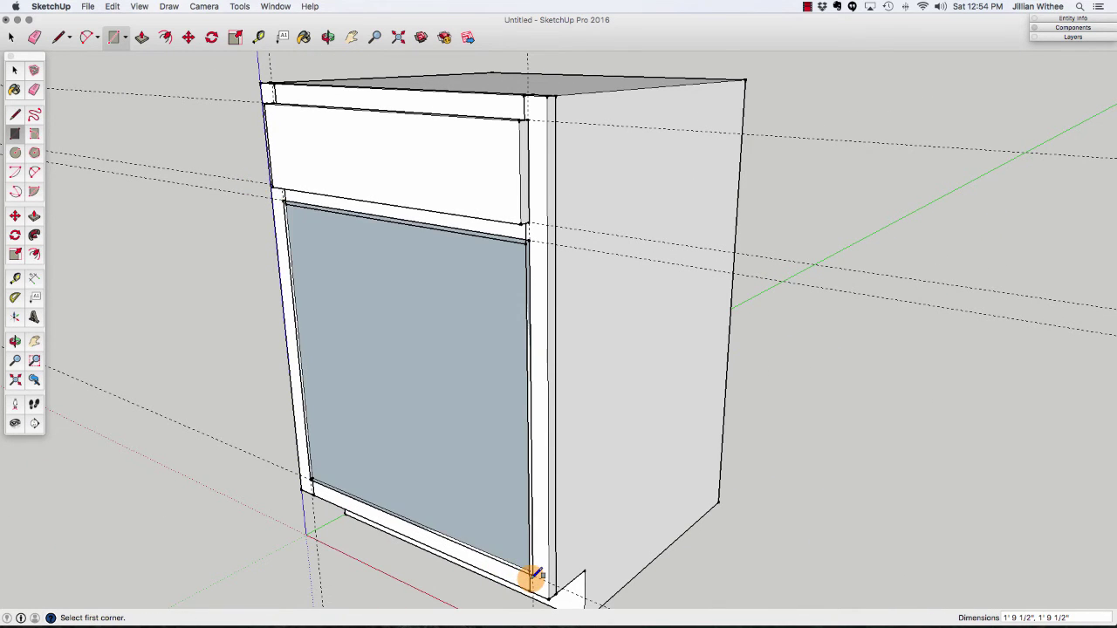
Pull the door face out 3/4 inch, undoing the mistaken inward push.
{"action": "key", "text": "p"}
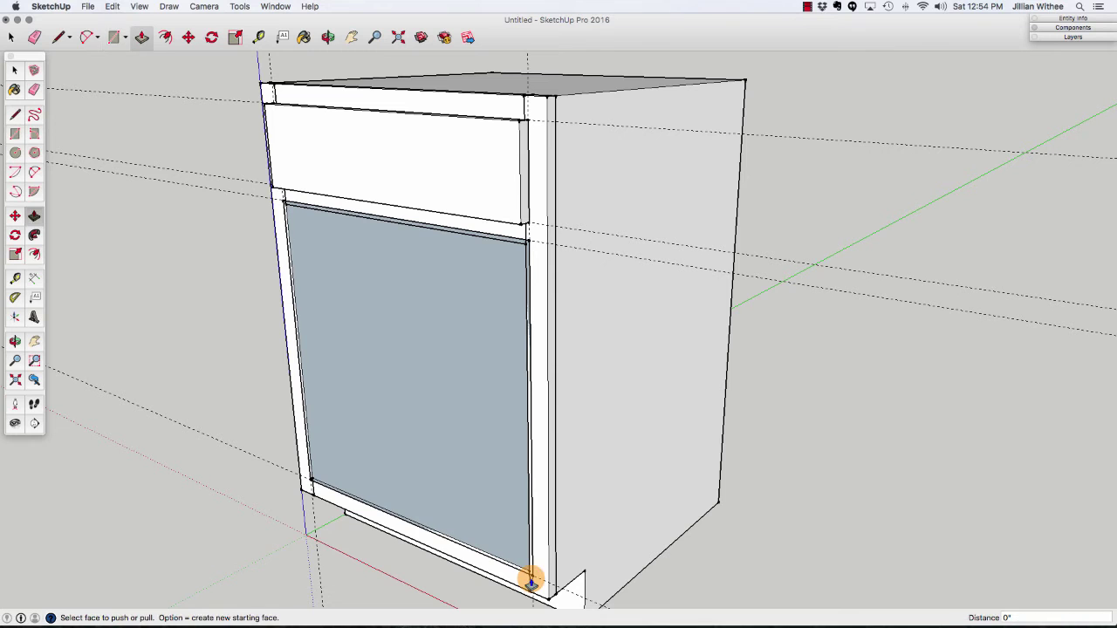
{"action": "left_click", "coordinate": [483, 302]}
{"action": "left_click", "coordinate": [524, 227]}
{"action": "left_click", "coordinate": [514, 249]}
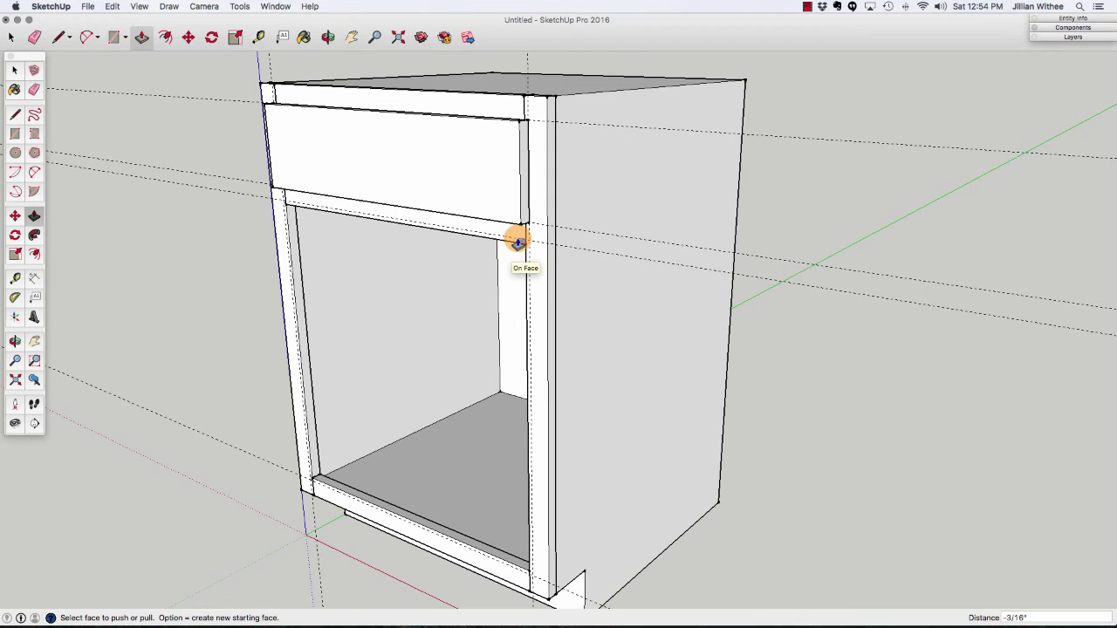
{"action": "key", "text": "super+z"}
{"action": "left_click", "coordinate": [515, 258]}
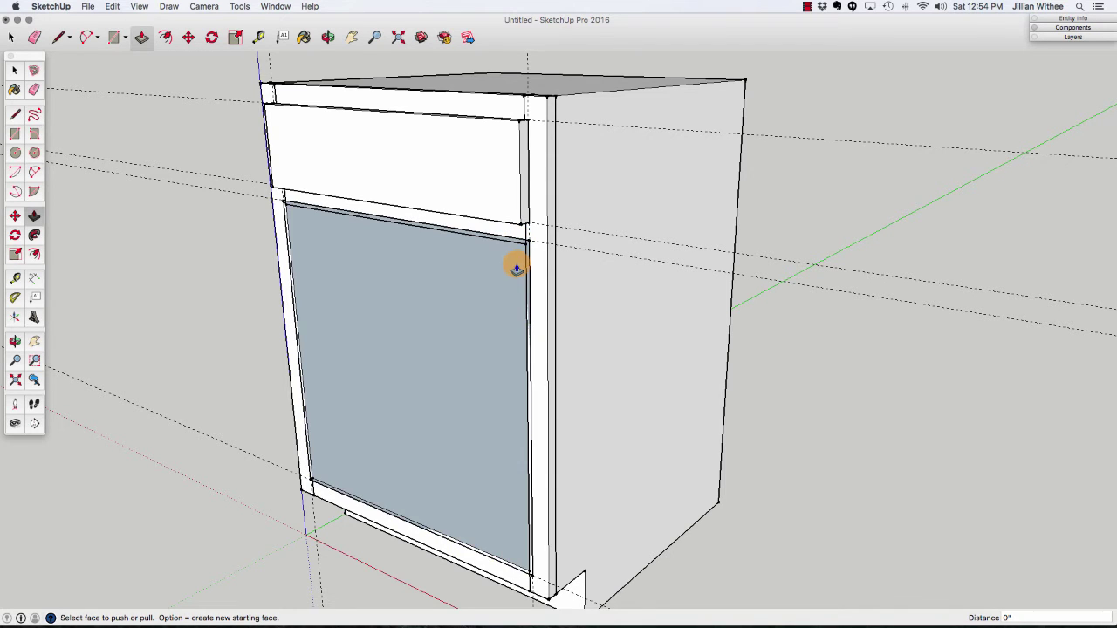
{"action": "left_click", "coordinate": [513, 228]}
{"action": "scroll", "coordinate": [445, 444], "scroll_direction": "down", "scroll_amount": 4}
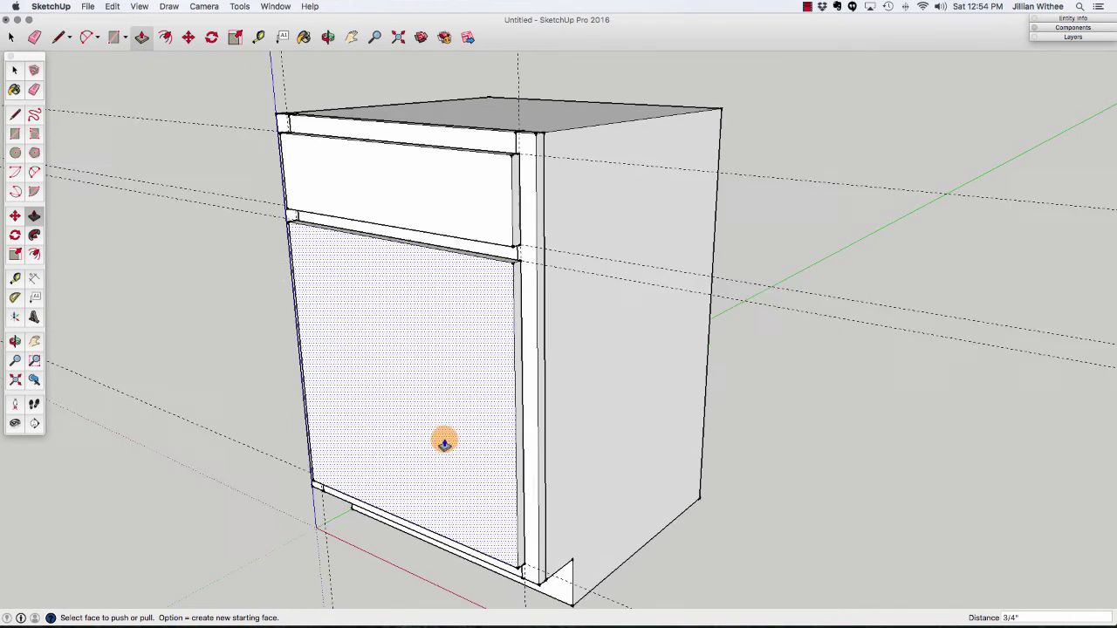
{"action": "left_click", "coordinate": [11, 37]}
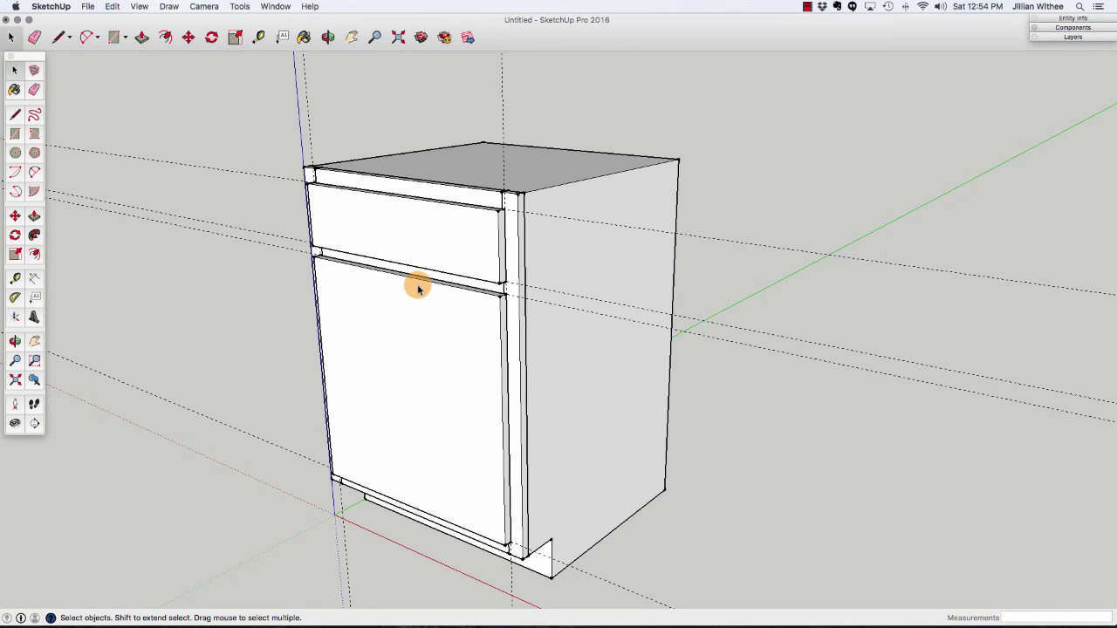
{"action": "left_click", "coordinate": [114, 6]}
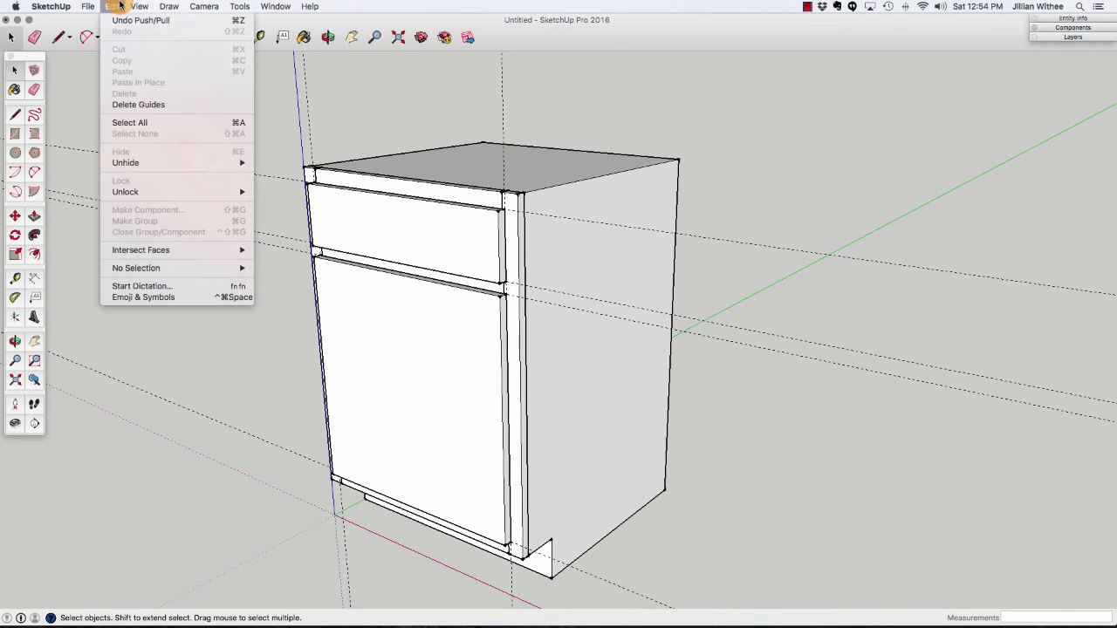
Delete all guide lines and inset the door face by 2 inches.
{"action": "left_click", "coordinate": [145, 98]}
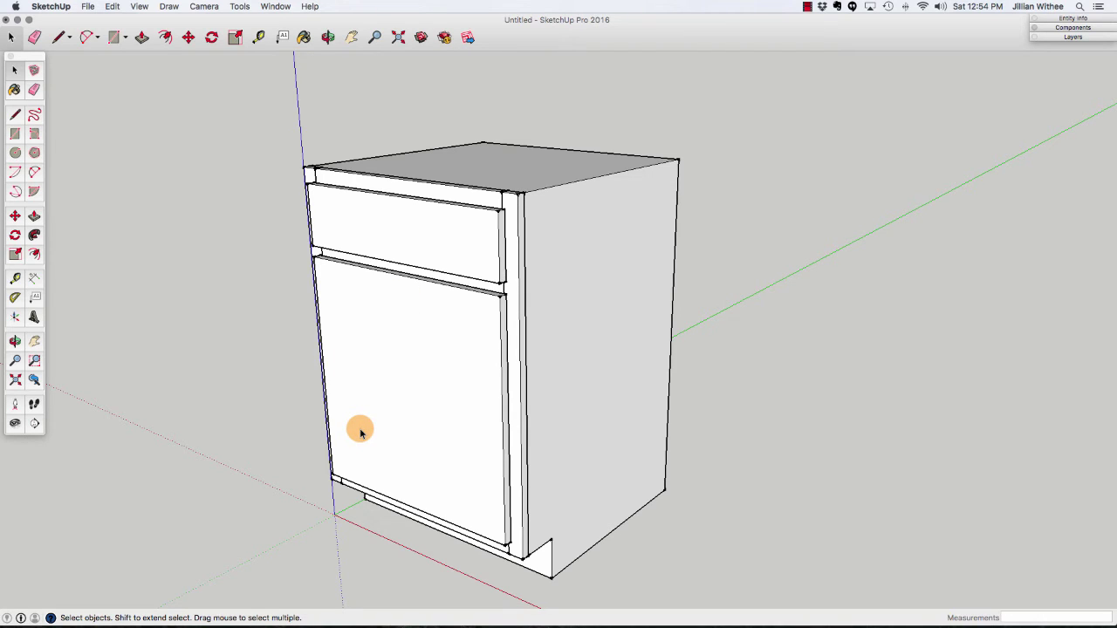
{"action": "left_click", "coordinate": [161, 37]}
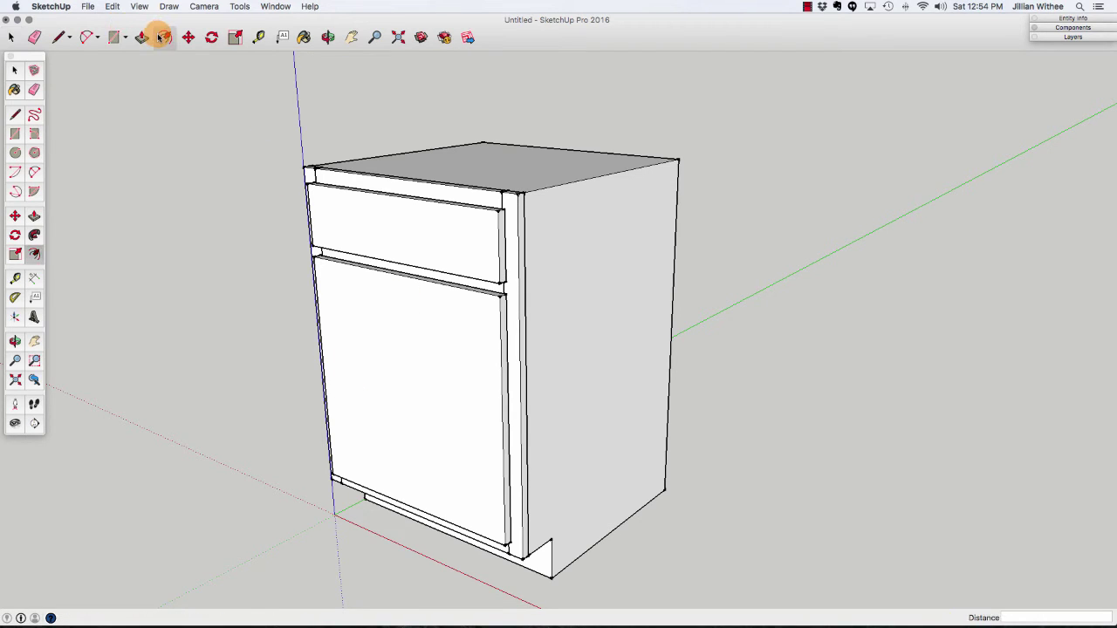
{"action": "left_click", "coordinate": [453, 389]}
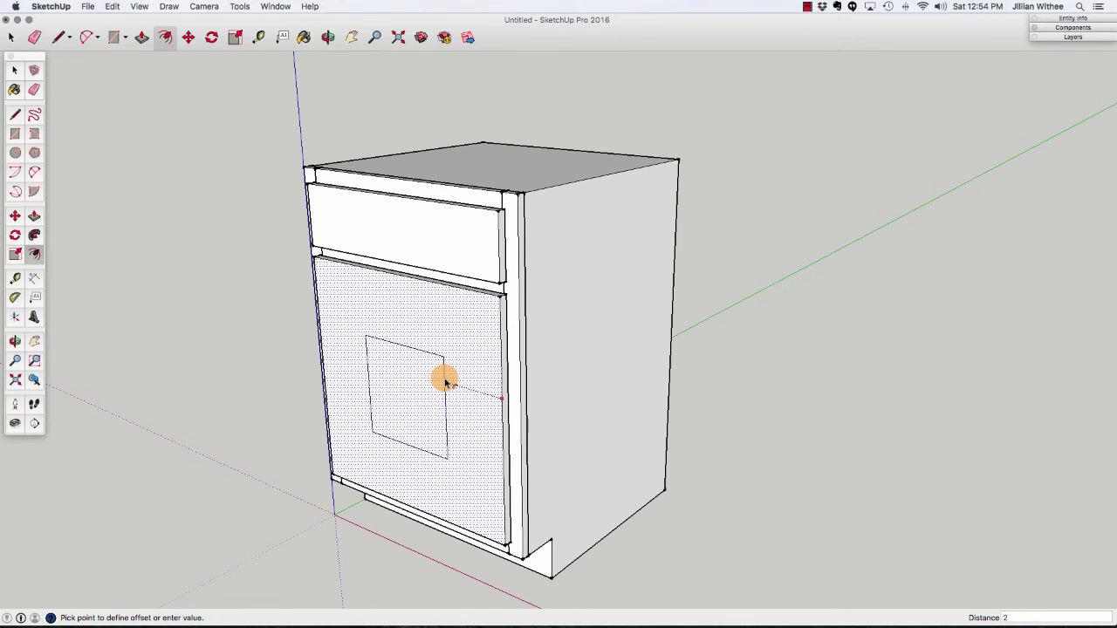
{"action": "key", "text": "Return"}
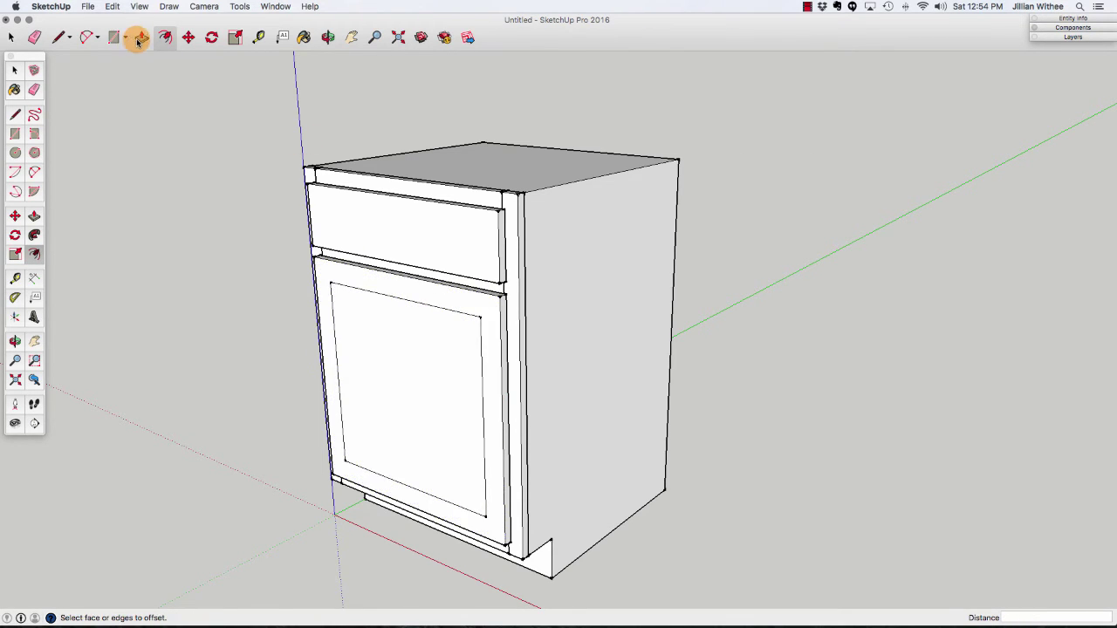
Recess the door's inner panel 1/4 inch.
{"action": "left_click", "coordinate": [142, 37]}
{"action": "left_click", "coordinate": [383, 374]}
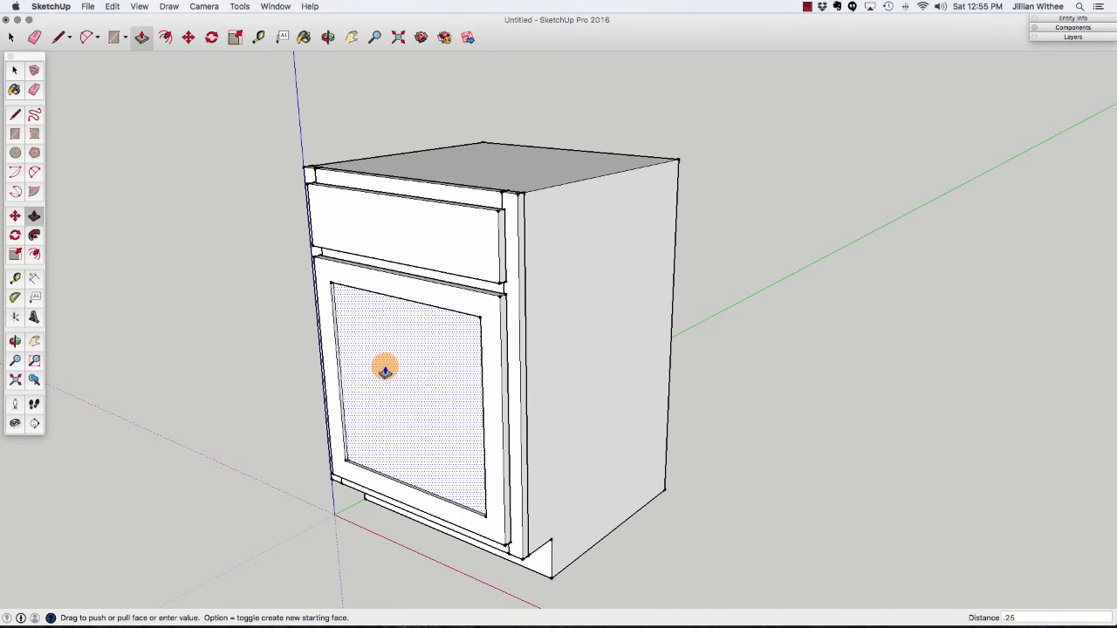
{"action": "key", "text": "Return"}
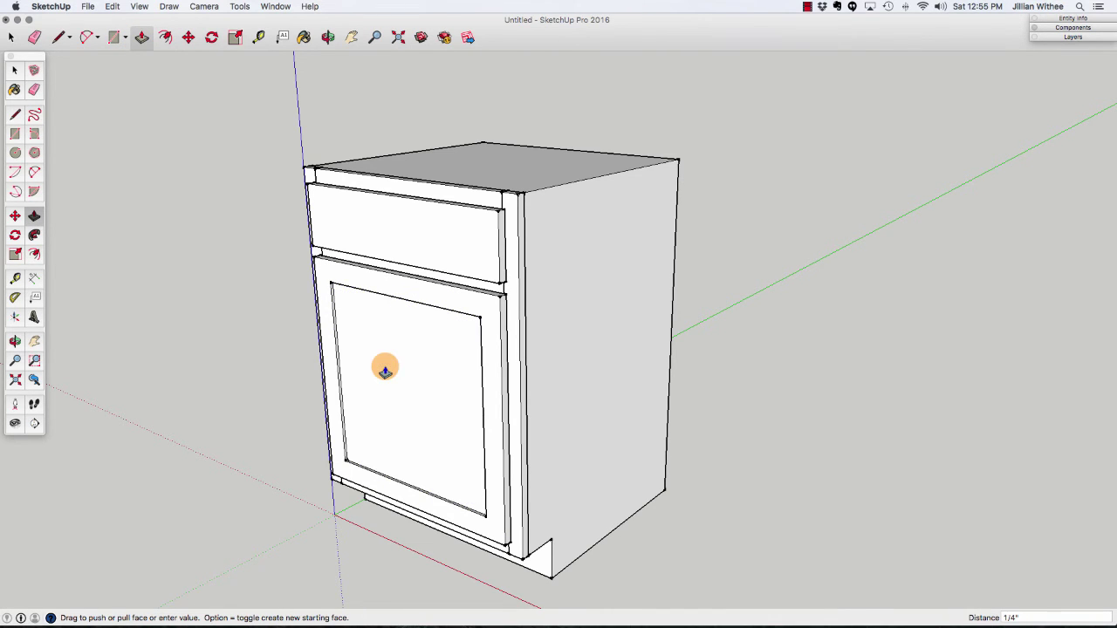
{"action": "left_click", "coordinate": [14, 70]}
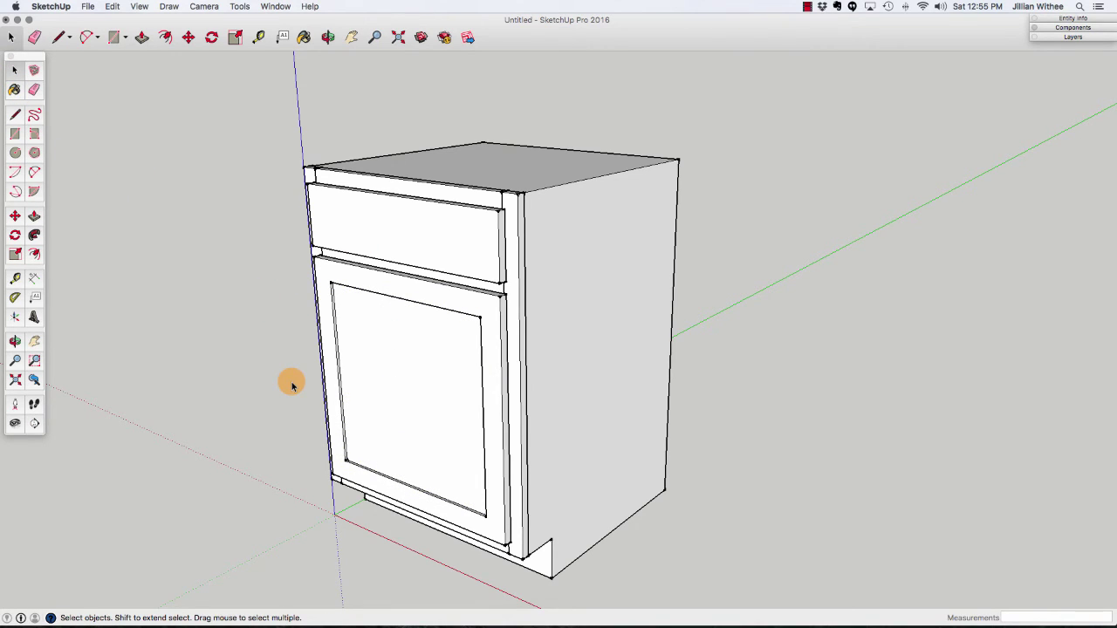
Select all of the drawer front's geometry and make it a separate group.
{"action": "triple_click", "coordinate": [337, 366]}
{"action": "right_click", "coordinate": [337, 368]}
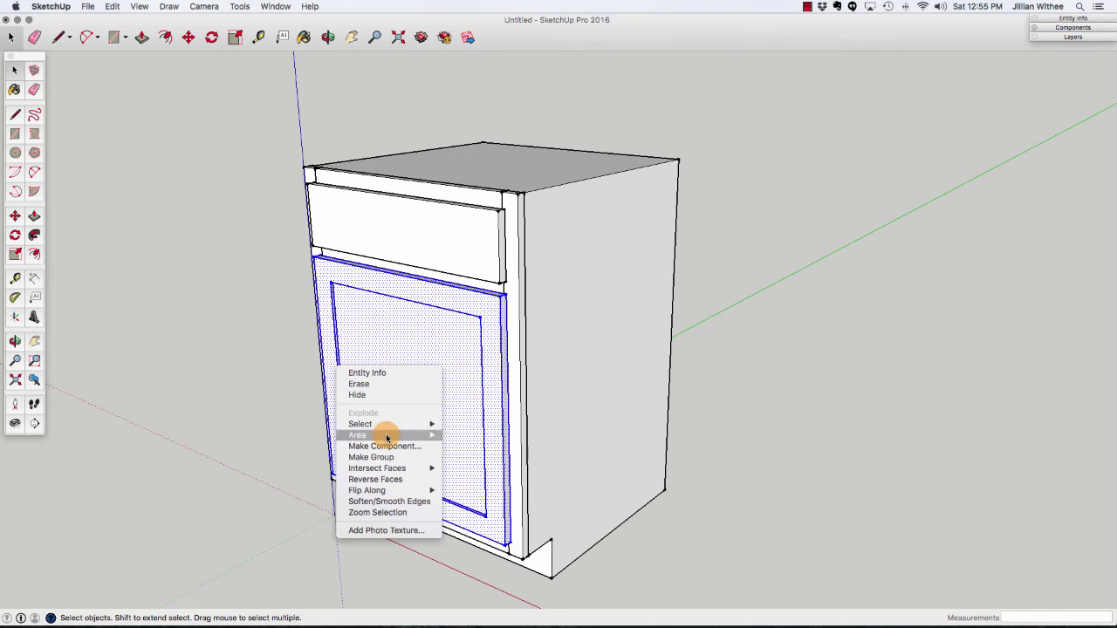
{"action": "left_click", "coordinate": [424, 194]}
{"action": "triple_click", "coordinate": [404, 229]}
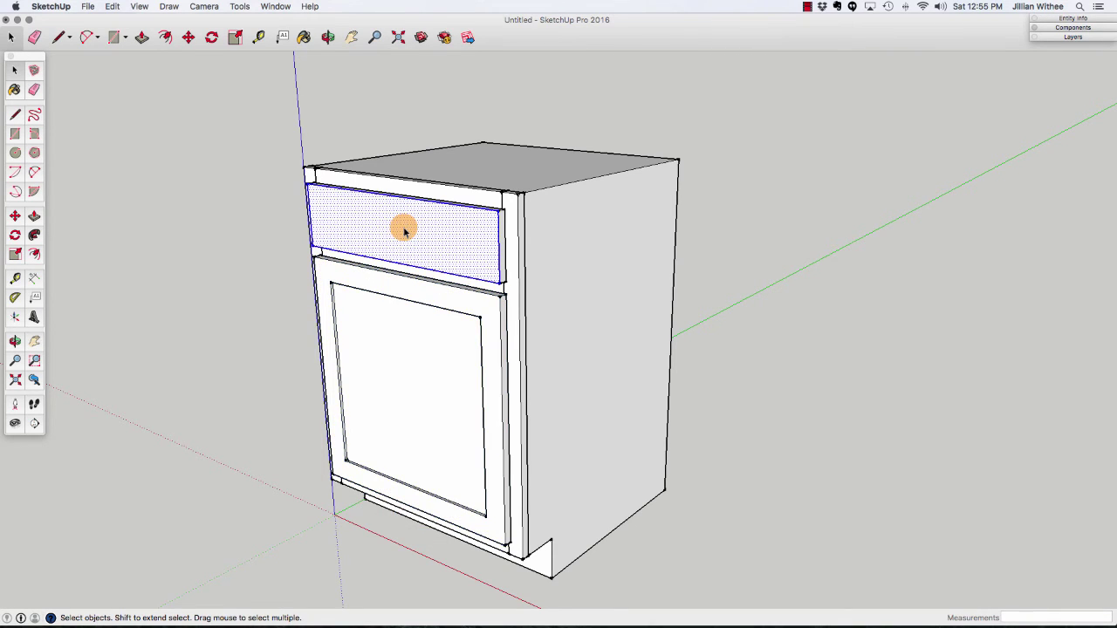
{"action": "right_click", "coordinate": [404, 230]}
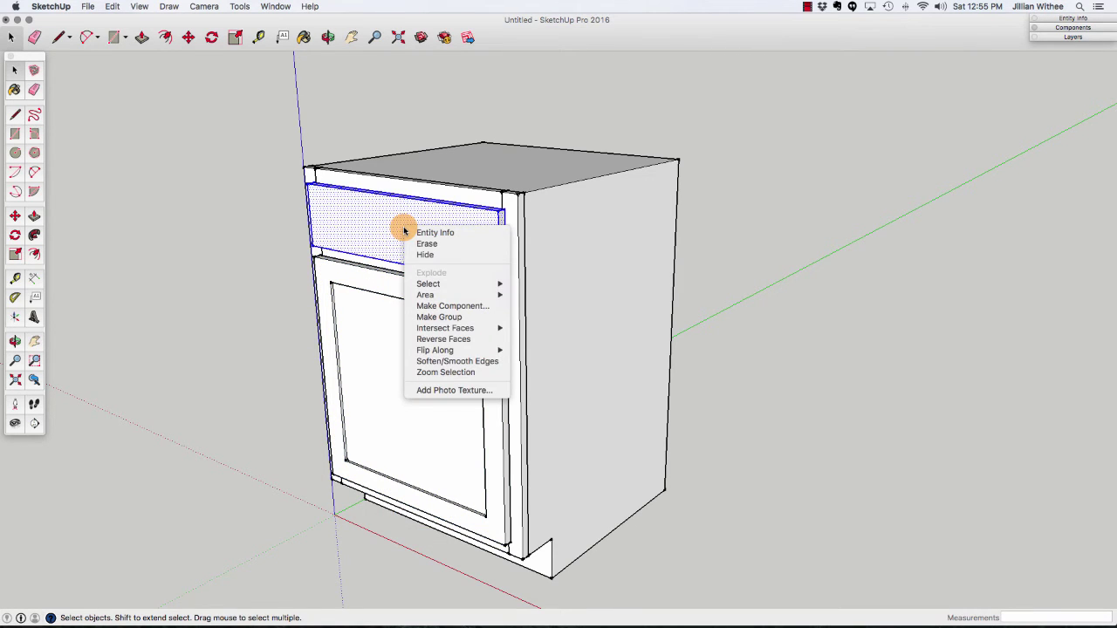
{"action": "left_click", "coordinate": [448, 316]}
{"action": "left_click", "coordinate": [296, 330]}
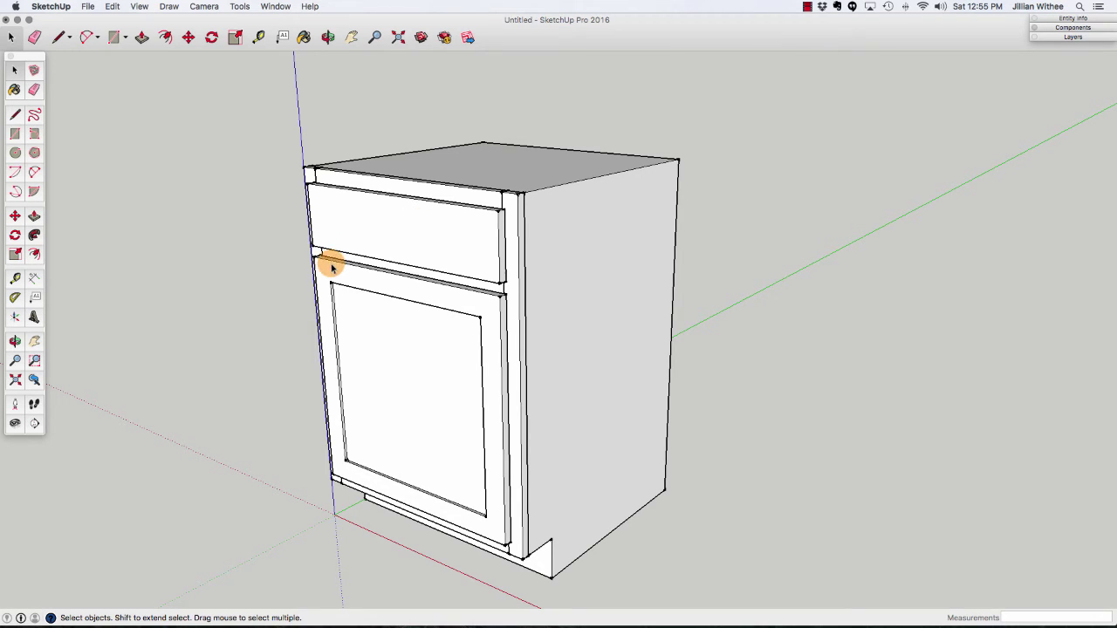
Place guides 2 3/4" into the drawer front and just inside the door's top-left corner.
{"action": "left_click", "coordinate": [259, 37]}
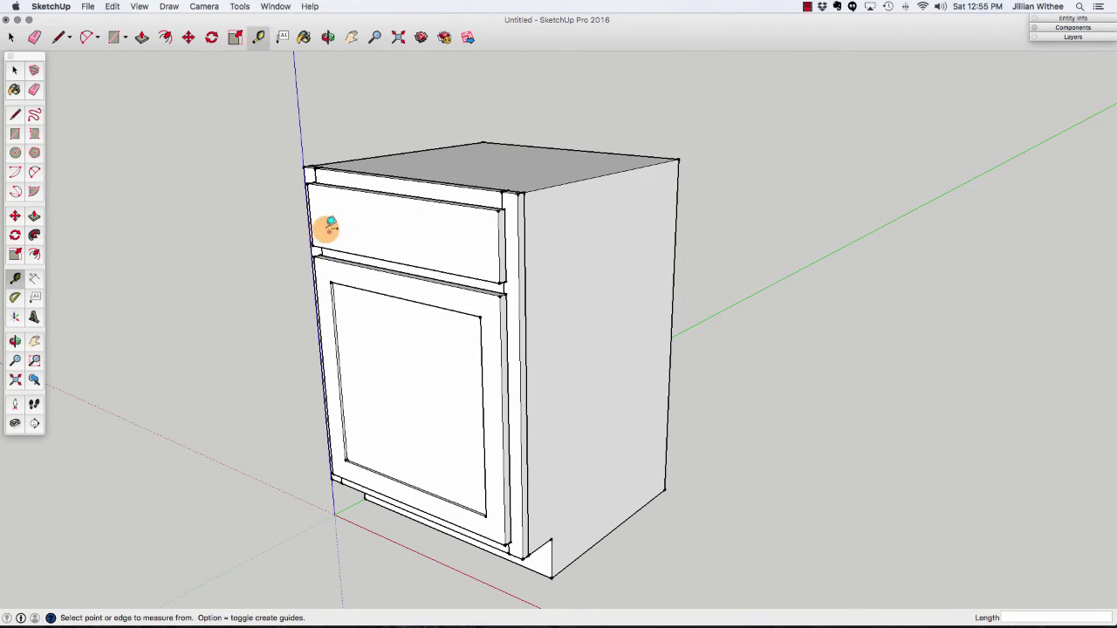
{"action": "left_click", "coordinate": [413, 198]}
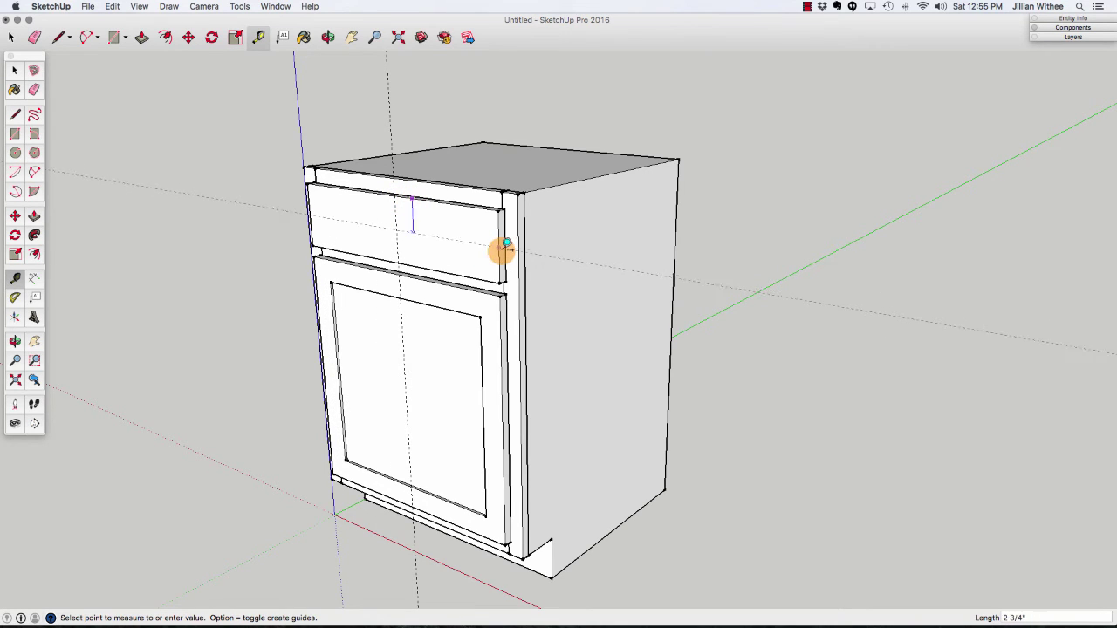
{"action": "left_click", "coordinate": [504, 247]}
{"action": "scroll", "coordinate": [287, 294], "scroll_direction": "up", "scroll_amount": 5}
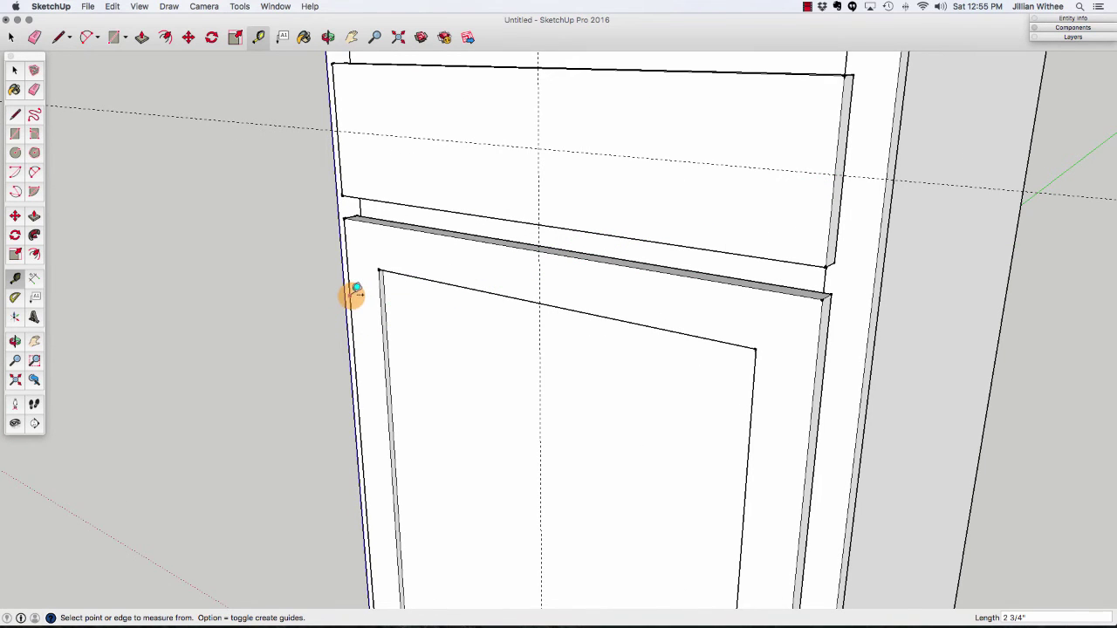
{"action": "left_click", "coordinate": [355, 290]}
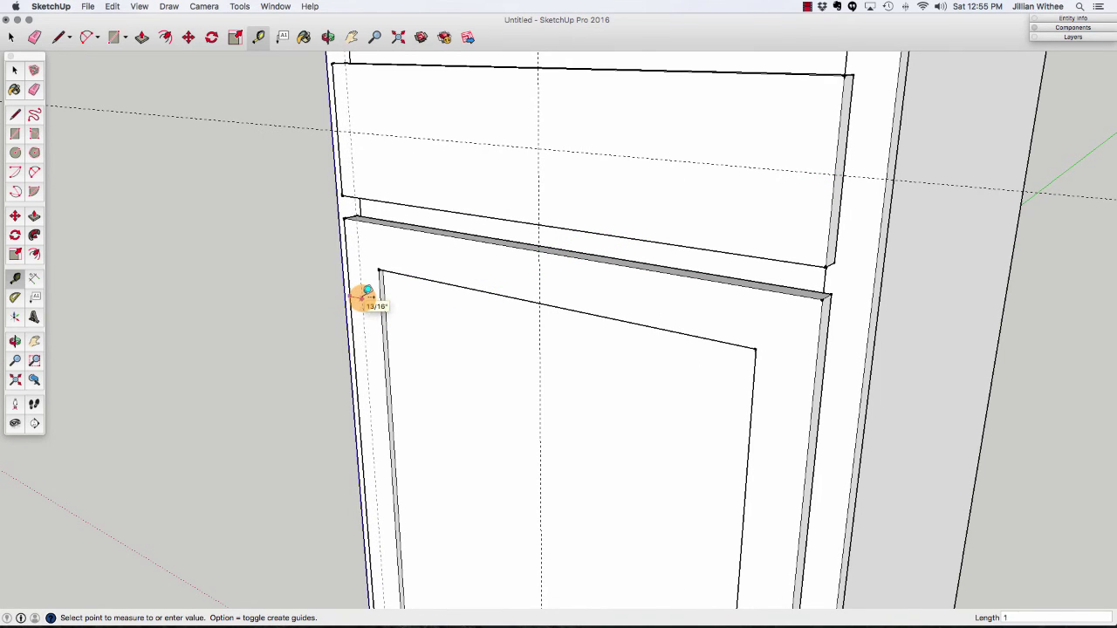
{"action": "left_click", "coordinate": [367, 292]}
{"action": "left_click", "coordinate": [408, 224]}
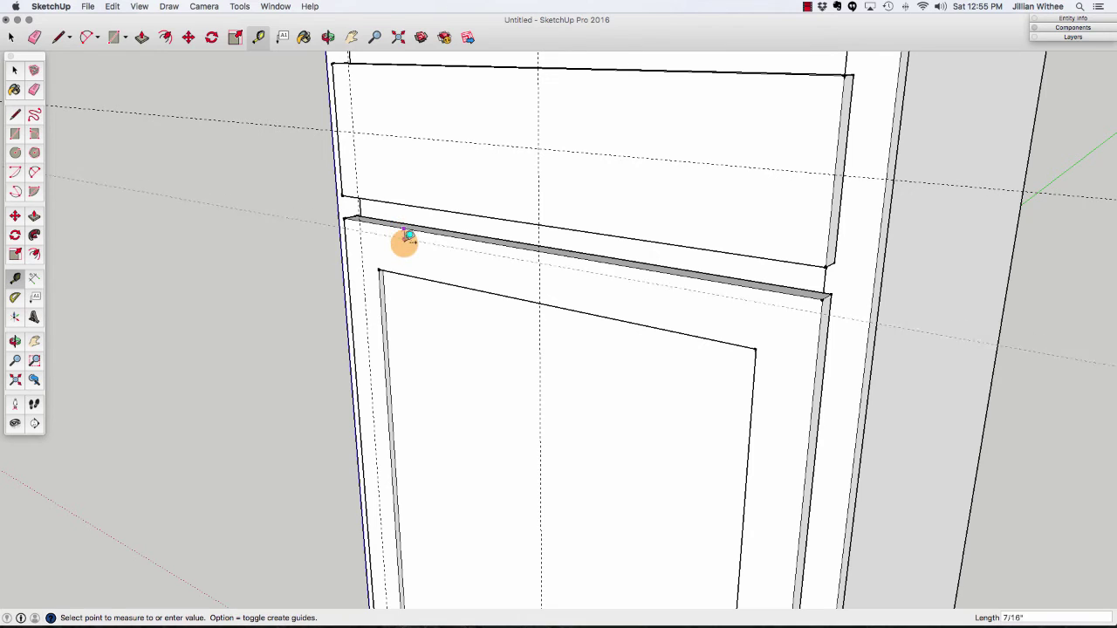
{"action": "left_click", "coordinate": [406, 243]}
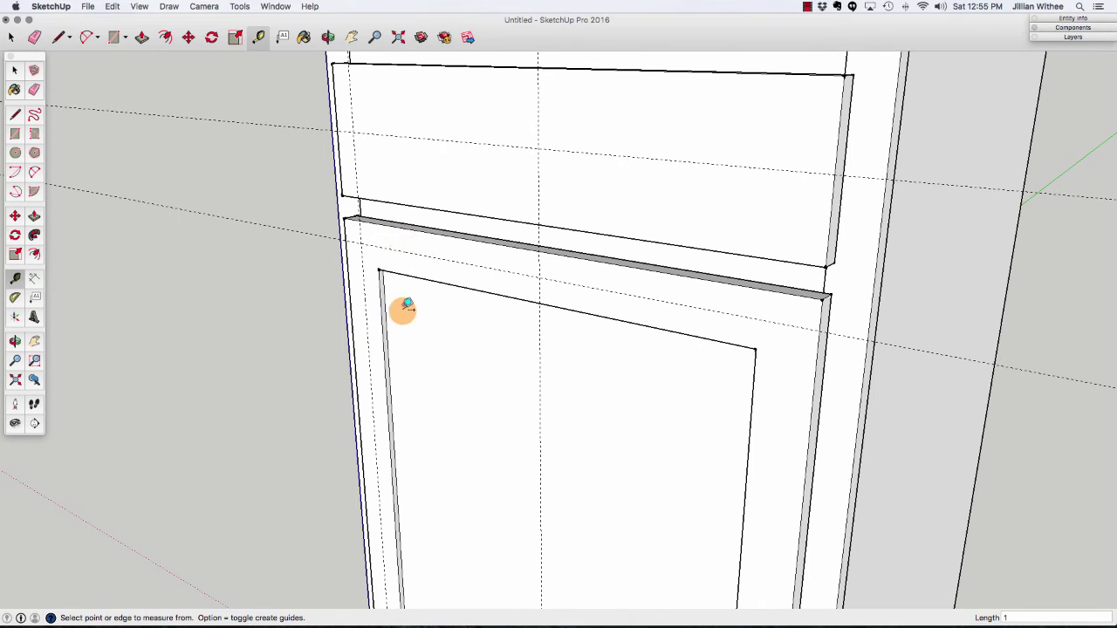
{"action": "scroll", "coordinate": [384, 271], "scroll_direction": "down", "scroll_amount": 5}
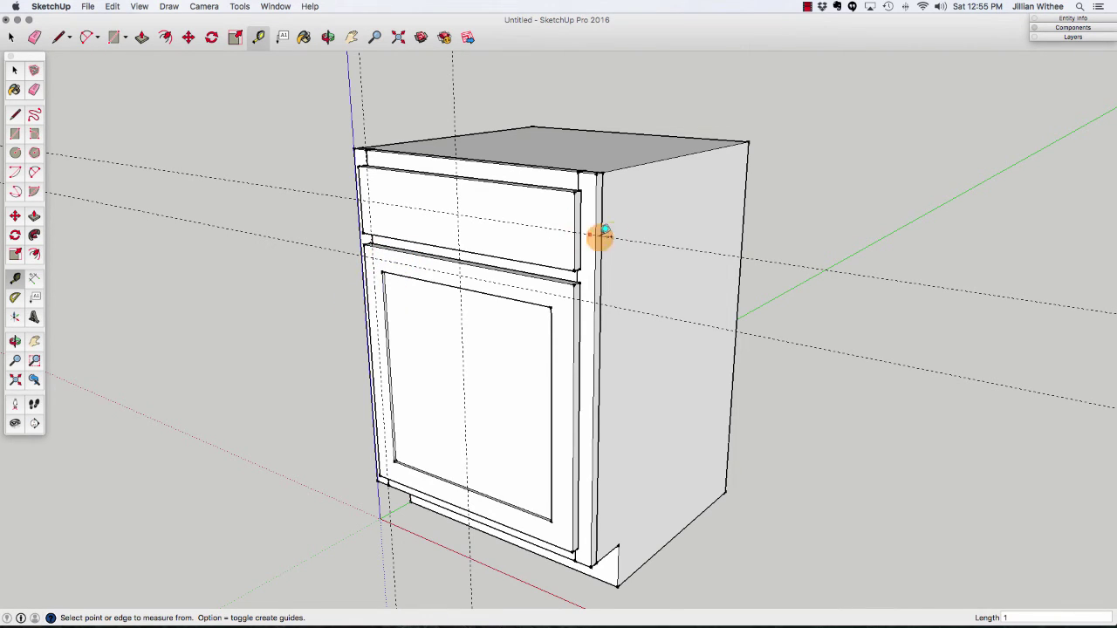
Insert the Knob component at the cabinet's top-right corner.
{"action": "left_click", "coordinate": [1076, 32]}
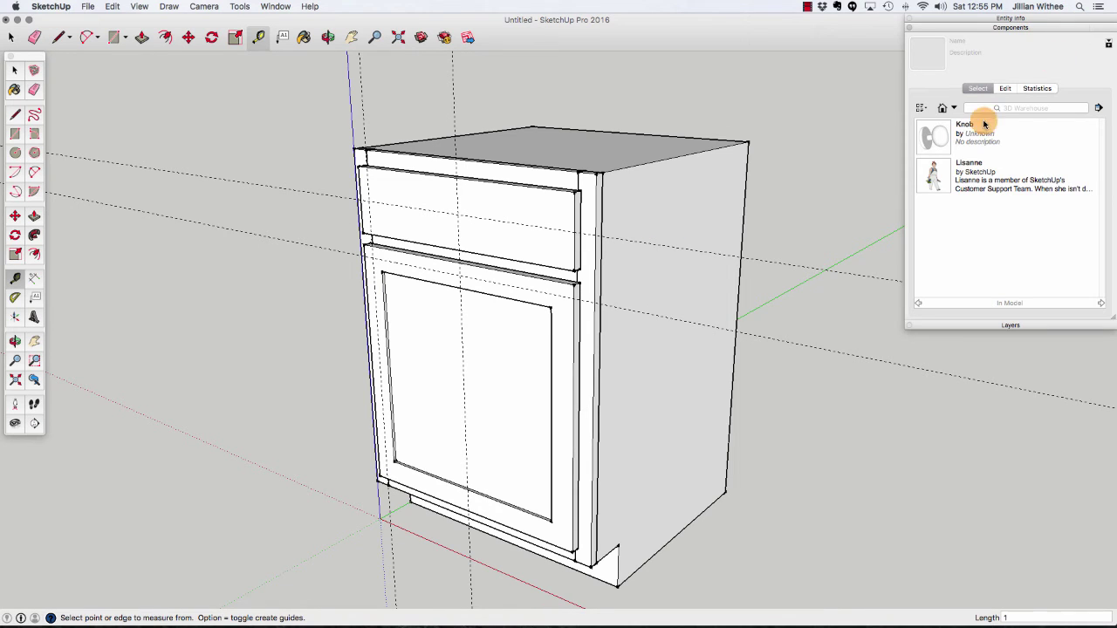
{"action": "left_click", "coordinate": [945, 142]}
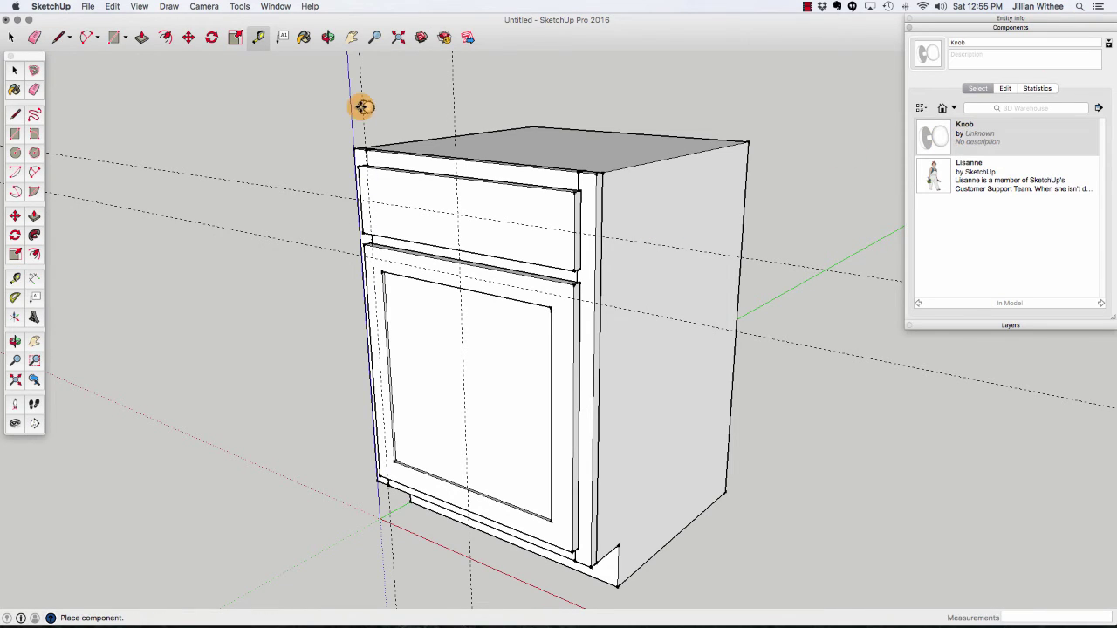
{"action": "left_click", "coordinate": [593, 171]}
{"action": "scroll", "coordinate": [585, 162], "scroll_direction": "up", "scroll_amount": 3}
{"action": "scroll", "coordinate": [588, 160], "scroll_direction": "up", "scroll_amount": 4}
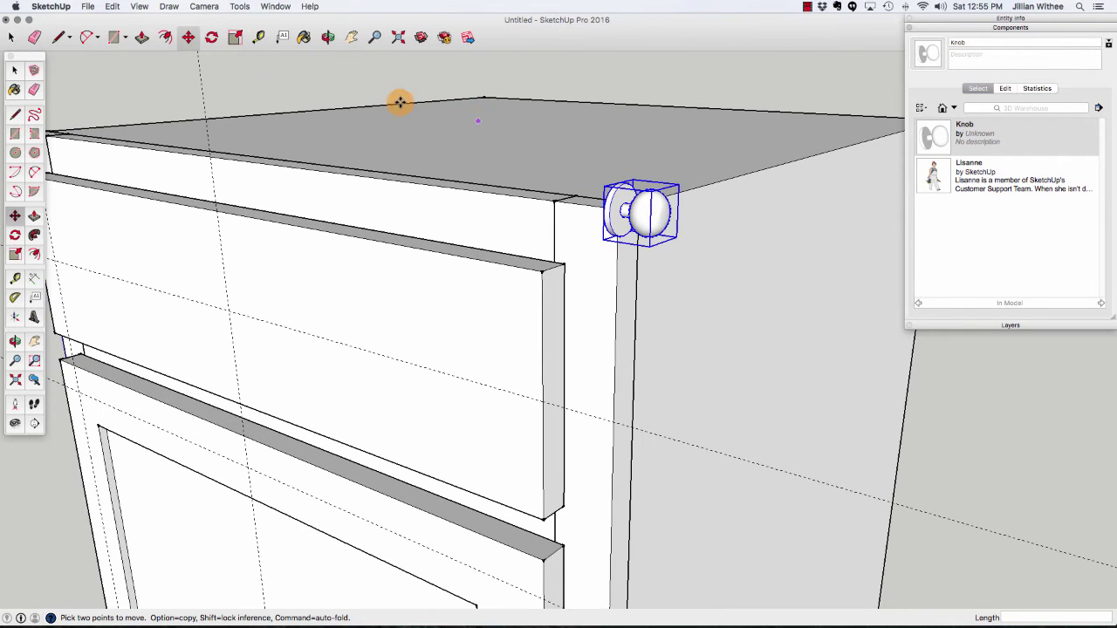
Rotate the knob 90 degrees so its ball points outward.
{"action": "left_click", "coordinate": [211, 36]}
{"action": "scroll", "coordinate": [593, 217], "scroll_direction": "up", "scroll_amount": 3}
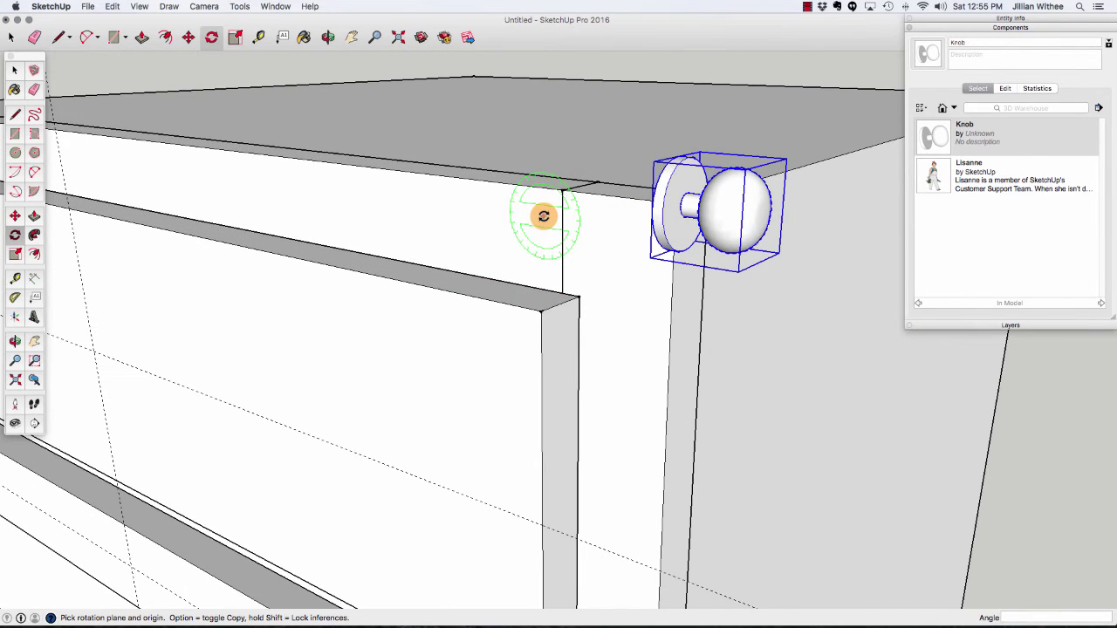
{"action": "left_click", "coordinate": [323, 37]}
{"action": "left_click_drag", "start_coordinate": [336, 100], "coordinate": [628, 187]}
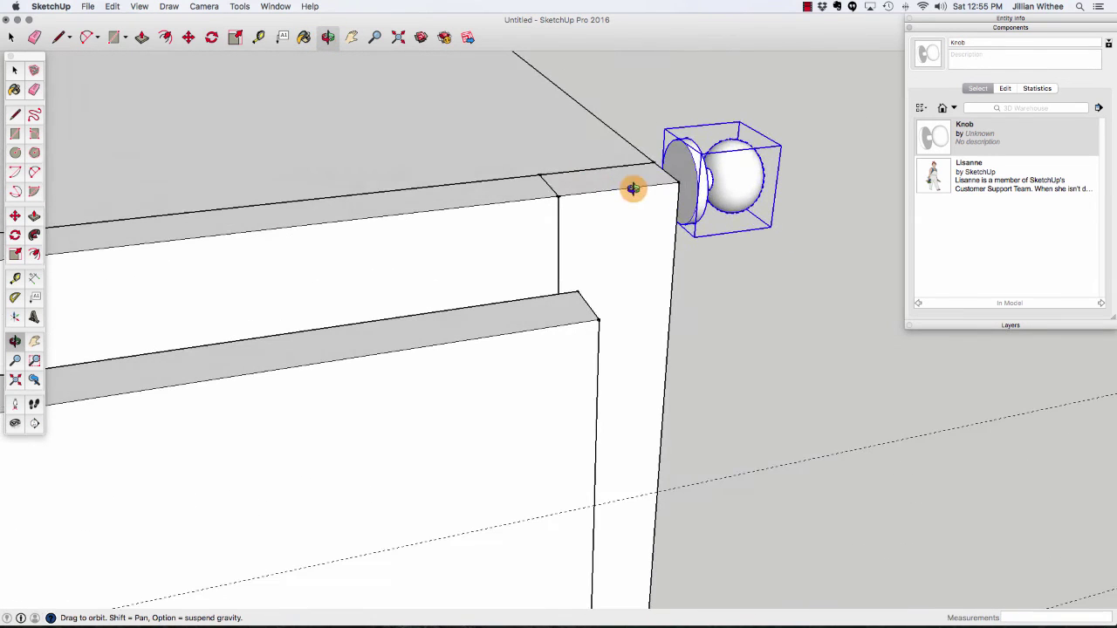
{"action": "left_click", "coordinate": [212, 37]}
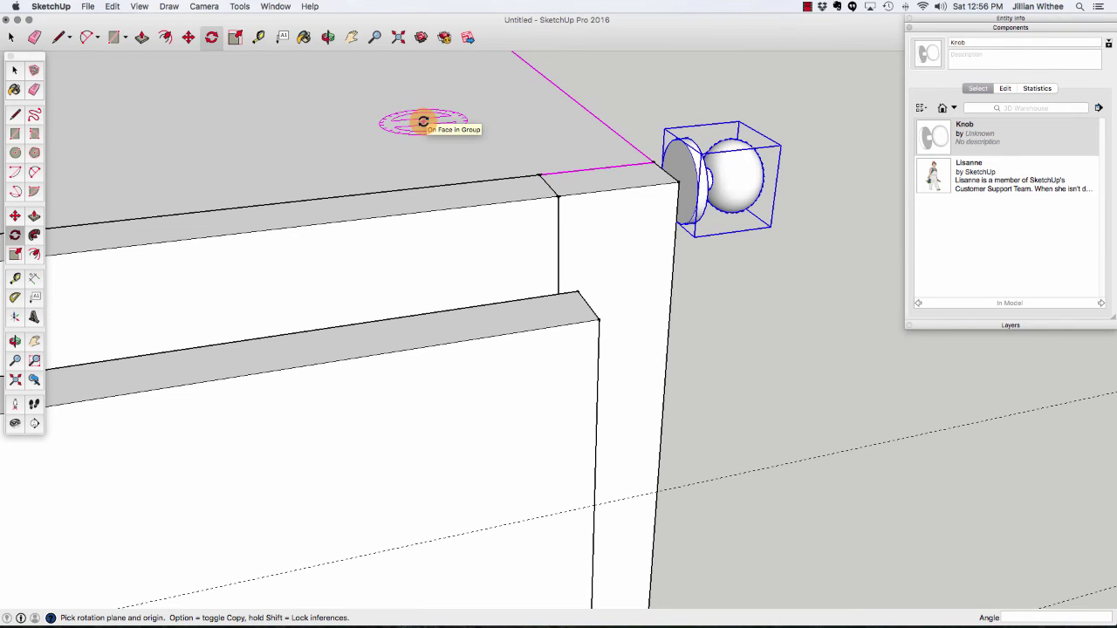
{"action": "left_click", "coordinate": [669, 173]}
{"action": "left_click", "coordinate": [643, 155]}
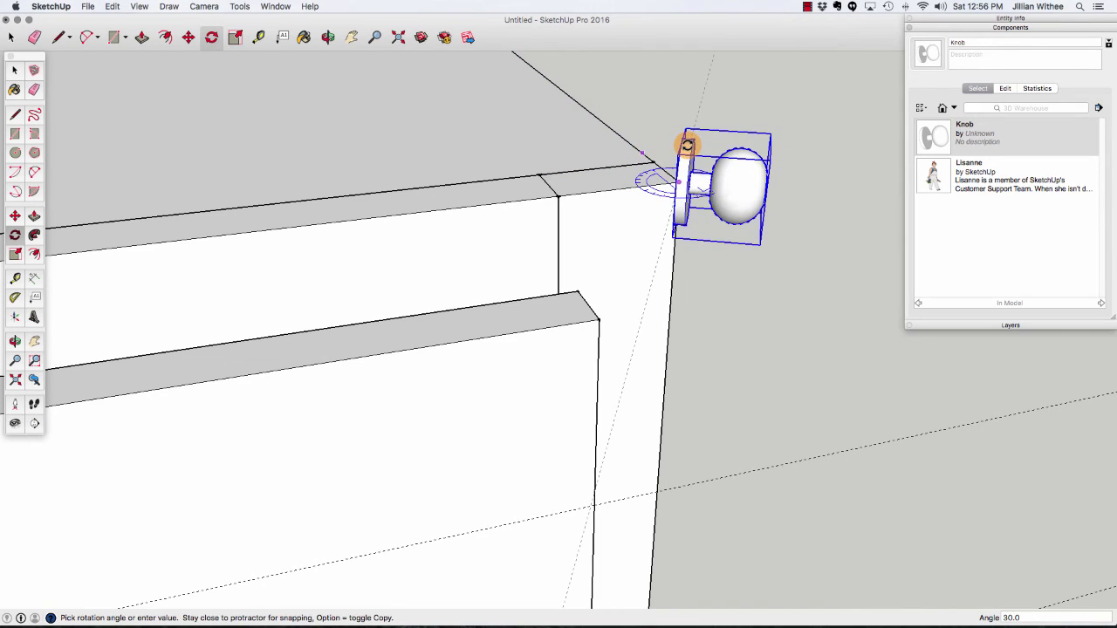
{"action": "type", "text": "90"}
{"action": "key", "text": "Return"}
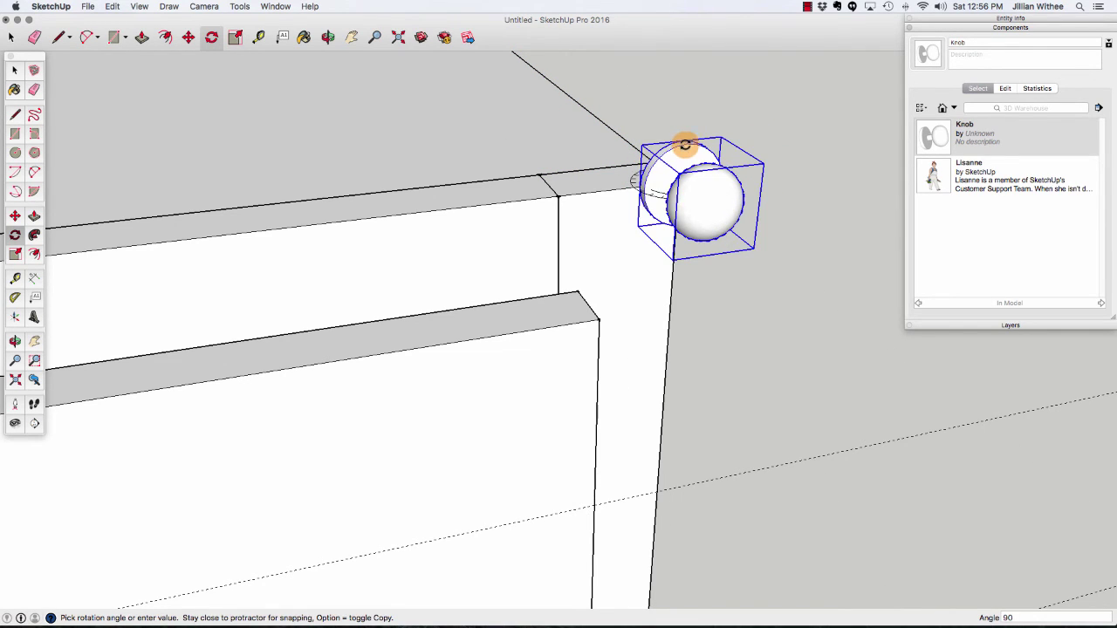
Pick up the knob for moving and orbit to a close-up of the cabinet front.
{"action": "left_click", "coordinate": [326, 37]}
{"action": "left_click_drag", "start_coordinate": [759, 337], "coordinate": [456, 322]}
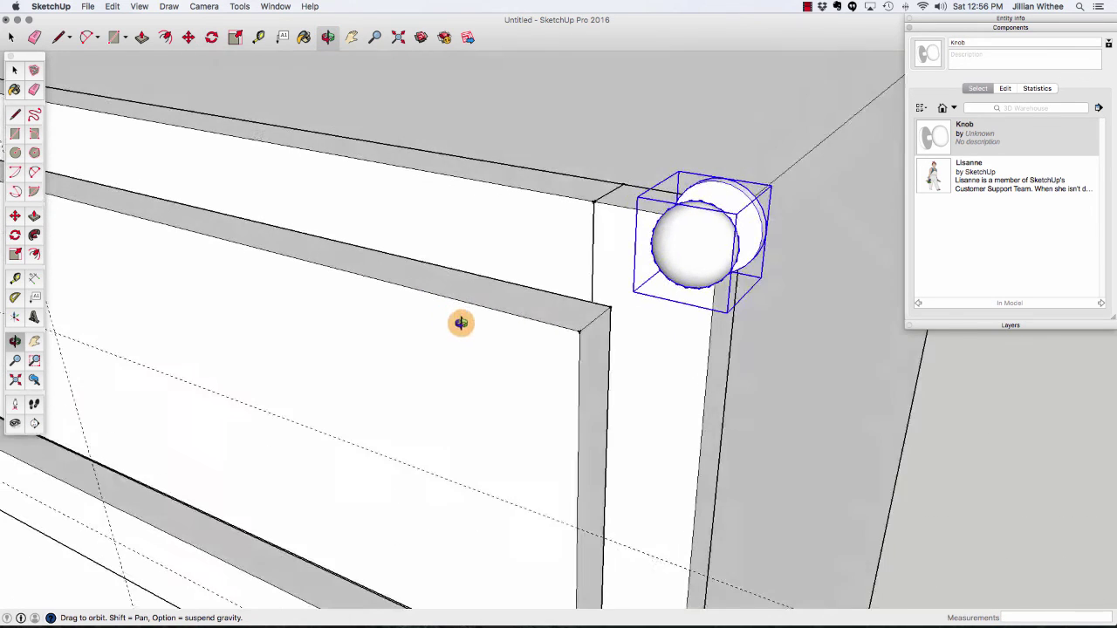
{"action": "left_click_drag", "start_coordinate": [756, 389], "coordinate": [486, 369]}
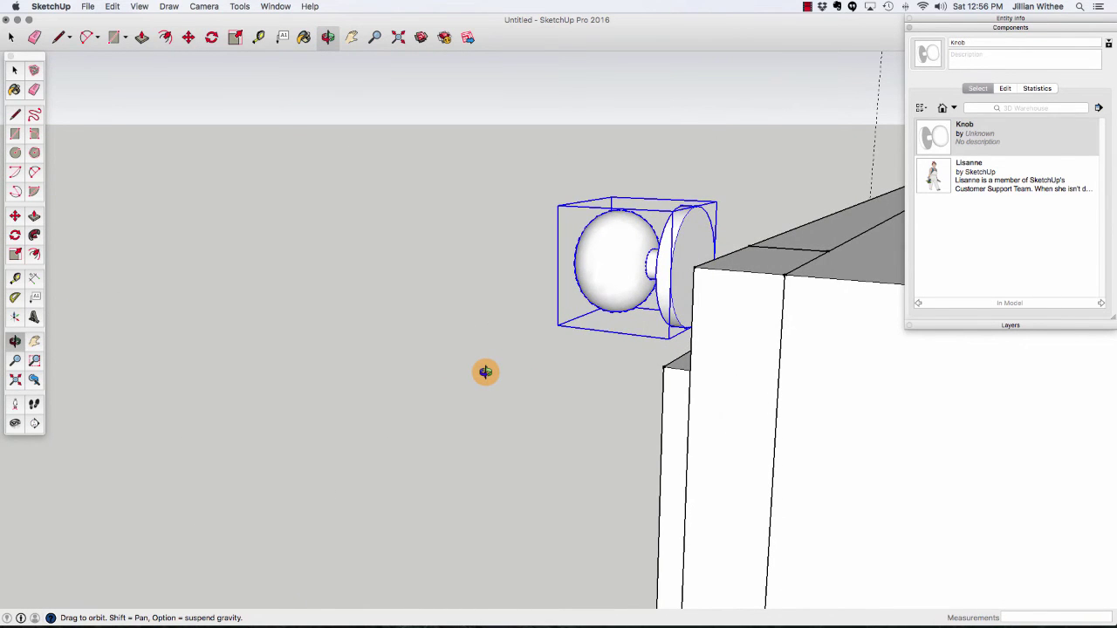
{"action": "key", "text": "m"}
{"action": "left_click", "coordinate": [688, 269]}
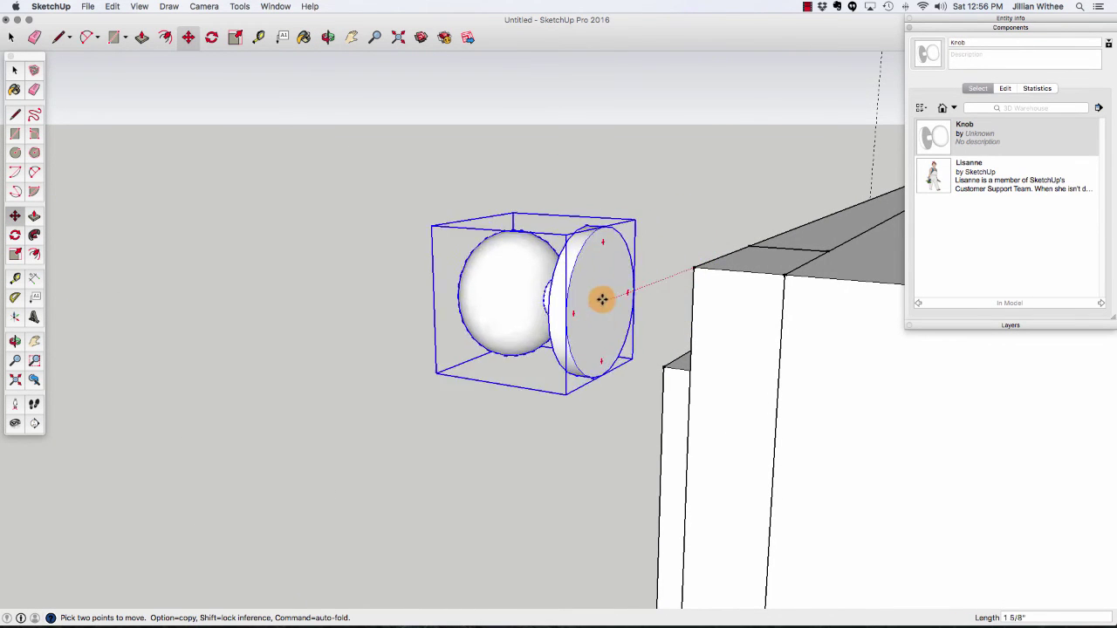
{"action": "scroll", "coordinate": [591, 314], "scroll_direction": "down", "scroll_amount": 3}
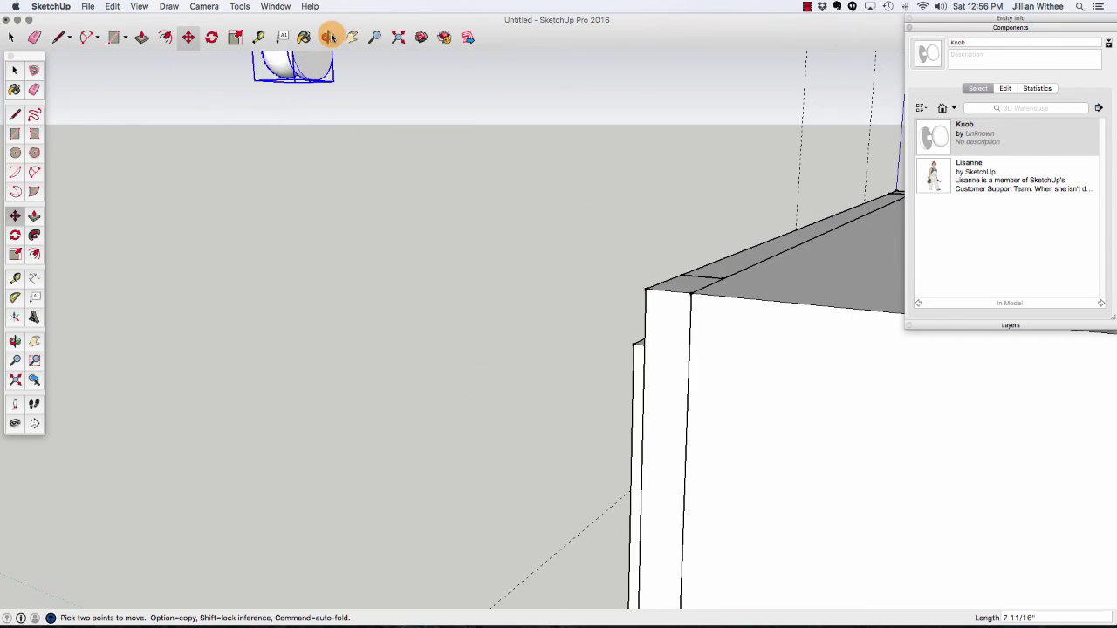
{"action": "left_click", "coordinate": [327, 37]}
{"action": "left_click_drag", "start_coordinate": [384, 140], "coordinate": [304, 50]}
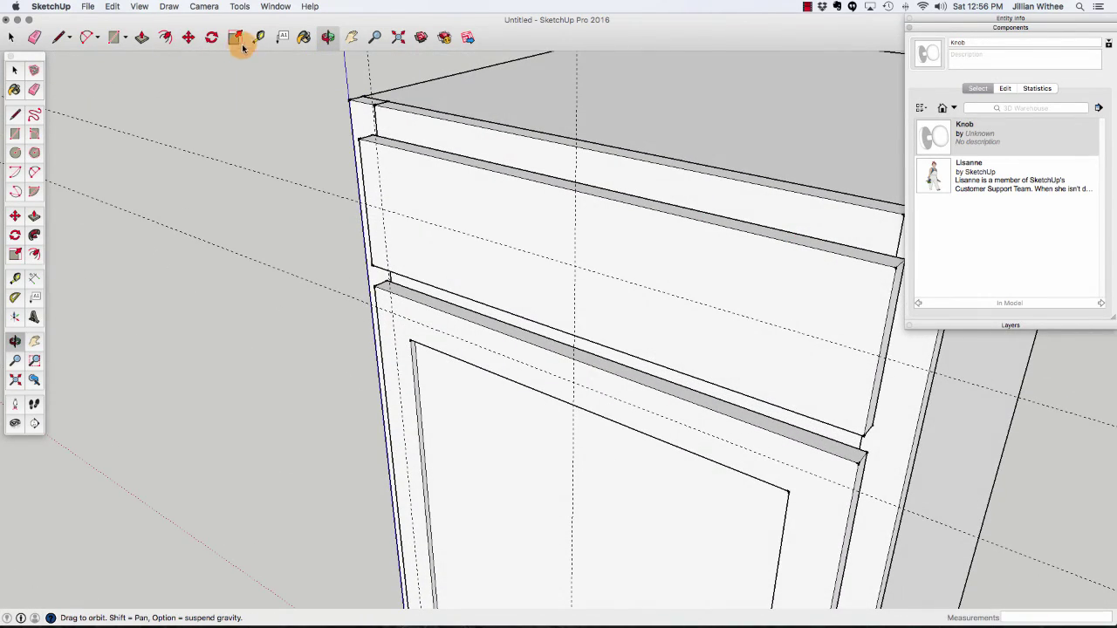
Turn on X-ray face style while moving the knob to the drawer front's centre.
{"action": "left_click", "coordinate": [187, 36]}
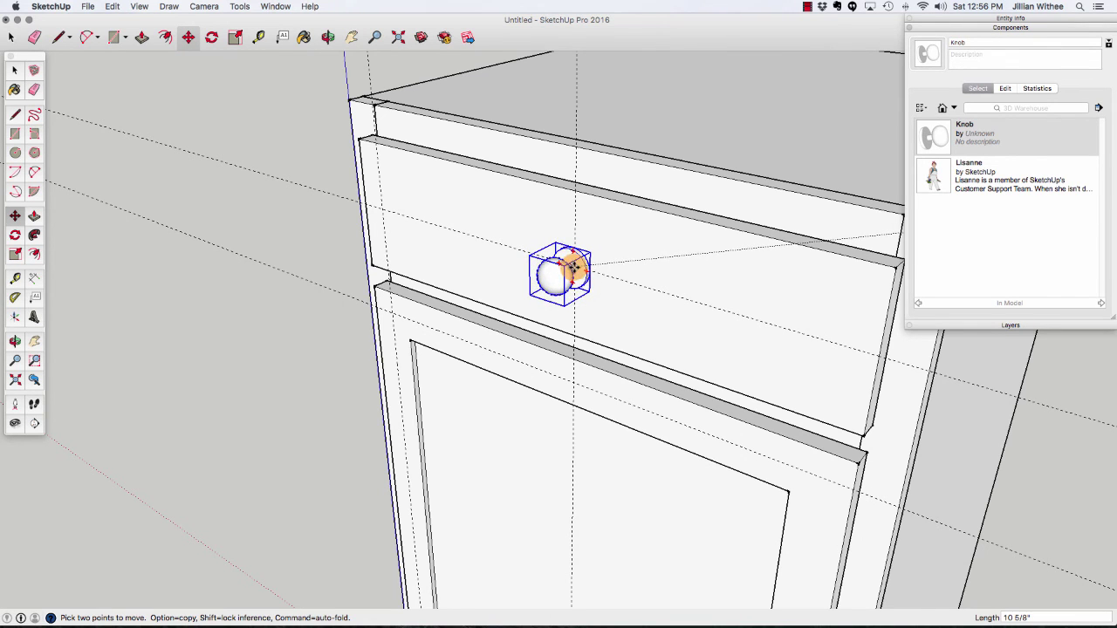
{"action": "scroll", "coordinate": [571, 266], "scroll_direction": "up", "scroll_amount": 4}
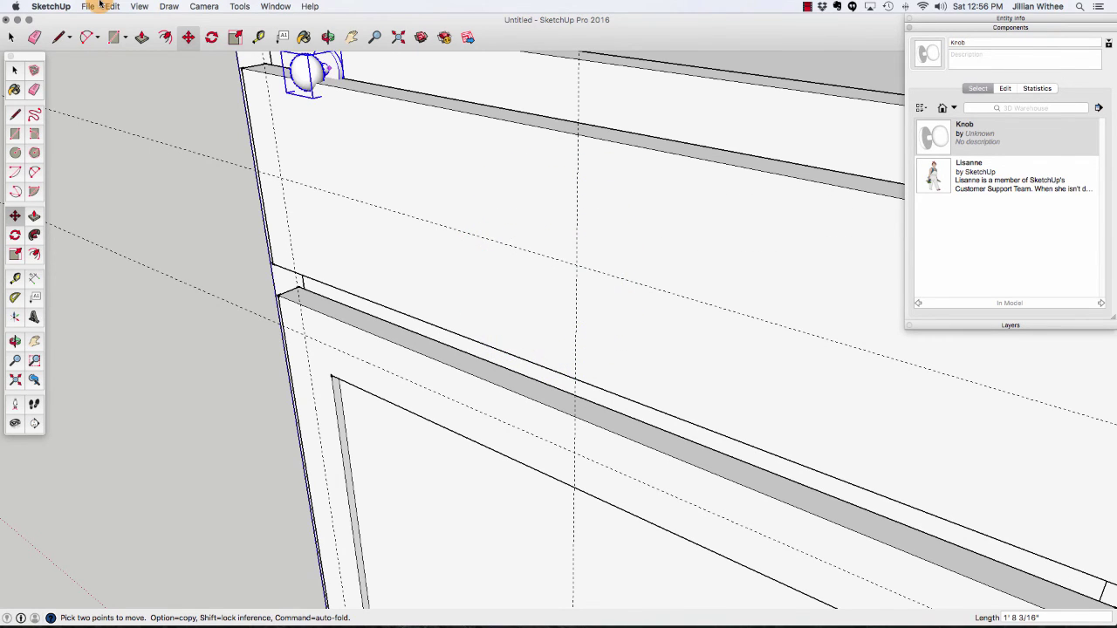
{"action": "left_click", "coordinate": [139, 6]}
{"action": "mouse_move", "coordinate": [162, 152]}
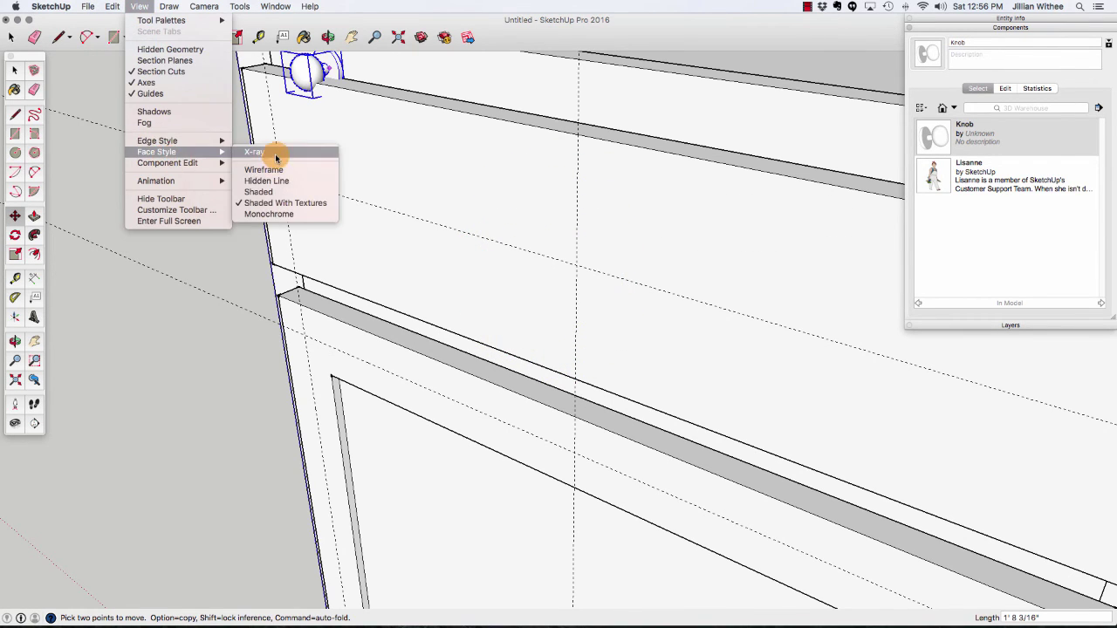
{"action": "left_click", "coordinate": [254, 151]}
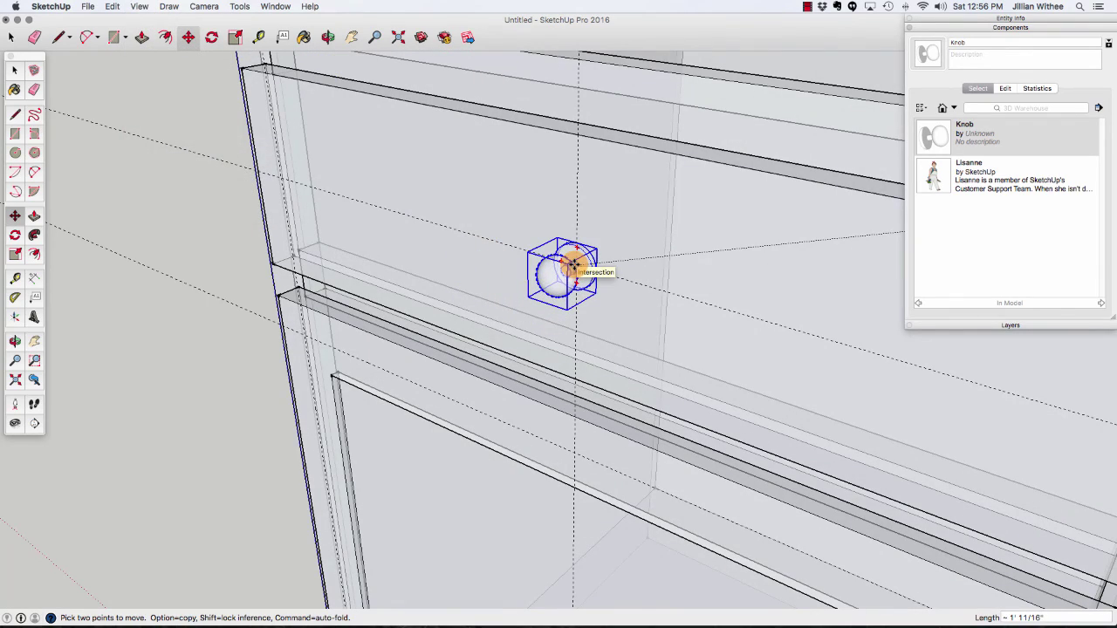
{"action": "scroll", "coordinate": [580, 245], "scroll_direction": "up", "scroll_amount": 10}
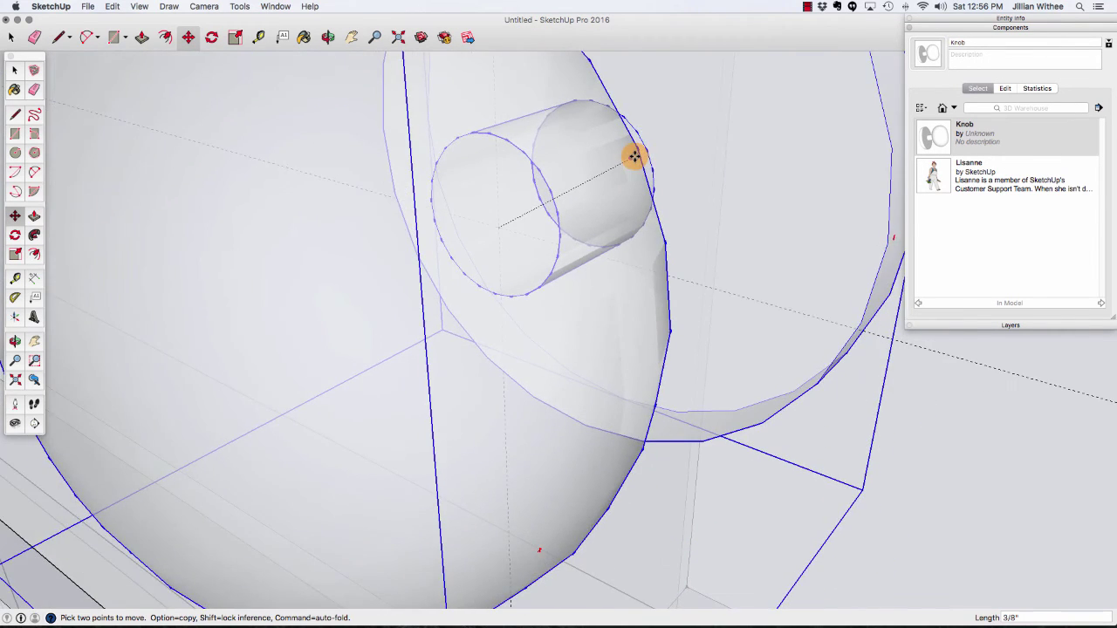
Copy the knob to the door's upper-left edge.
{"action": "key", "text": "alt"}
{"action": "scroll", "coordinate": [612, 151], "scroll_direction": "down", "scroll_amount": 10}
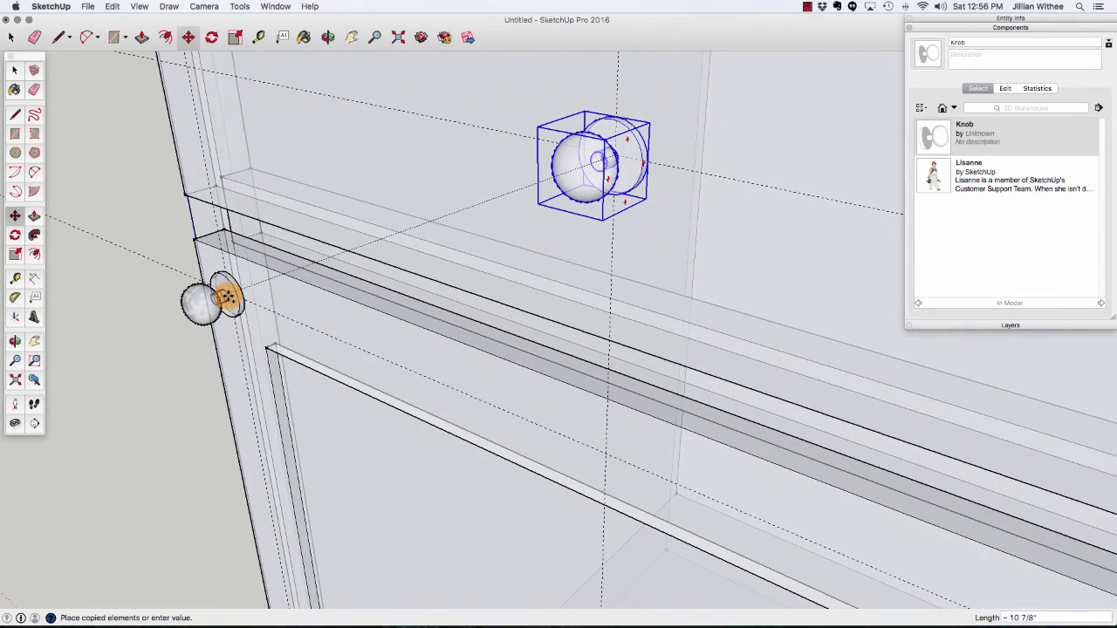
{"action": "left_click", "coordinate": [223, 299]}
{"action": "middle_click_drag", "start_coordinate": [663, 207], "coordinate": [406, 310]}
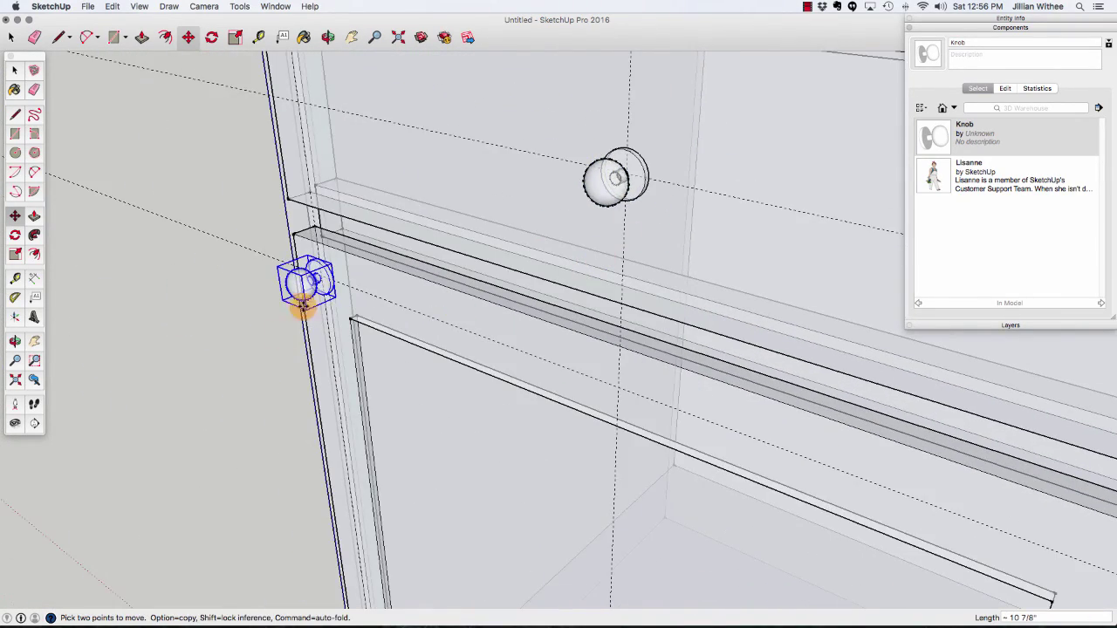
{"action": "scroll", "coordinate": [301, 306], "scroll_direction": "down", "scroll_amount": 10}
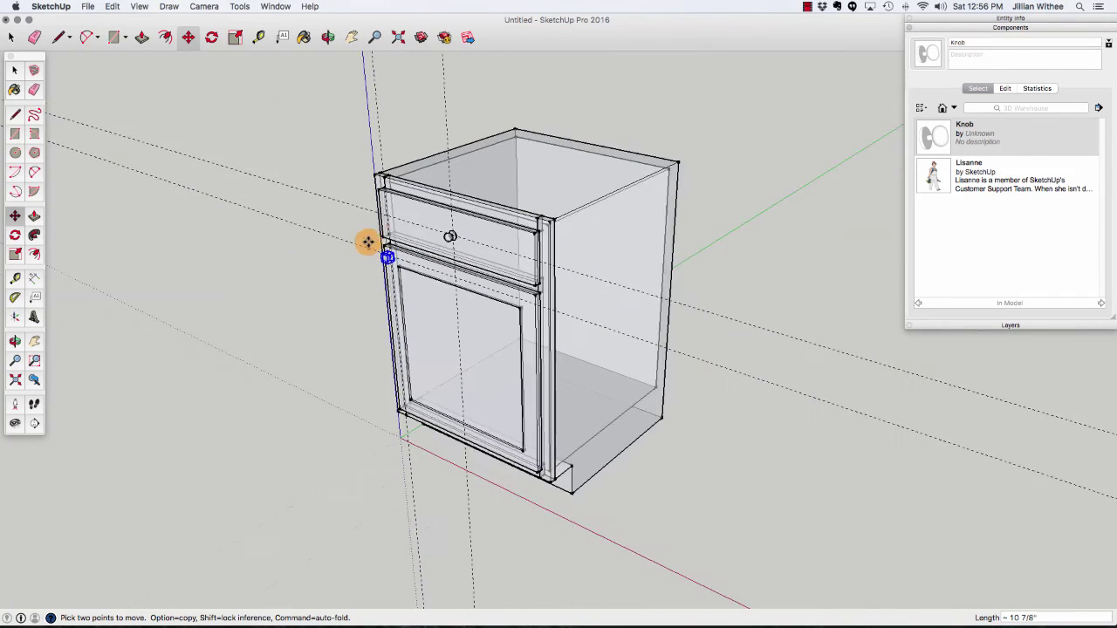
Delete all guide lines and switch the X-ray face style back off.
{"action": "left_click", "coordinate": [112, 6]}
{"action": "left_click", "coordinate": [122, 101]}
{"action": "left_click", "coordinate": [87, 6]}
{"action": "left_click", "coordinate": [112, 6]}
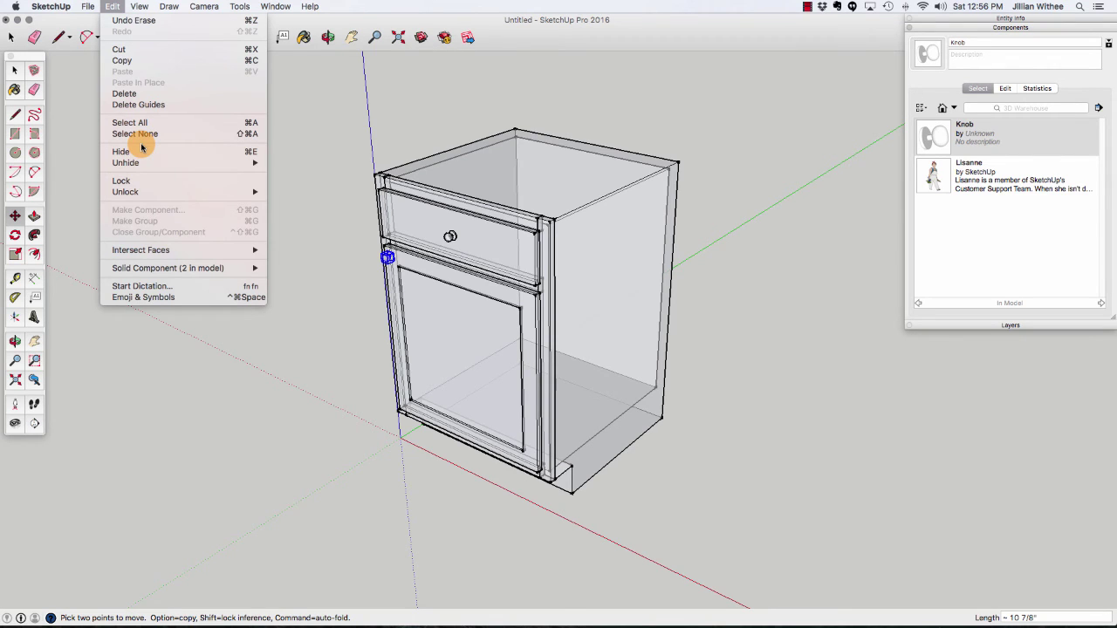
{"action": "mouse_move", "coordinate": [140, 7]}
{"action": "mouse_move", "coordinate": [175, 151]}
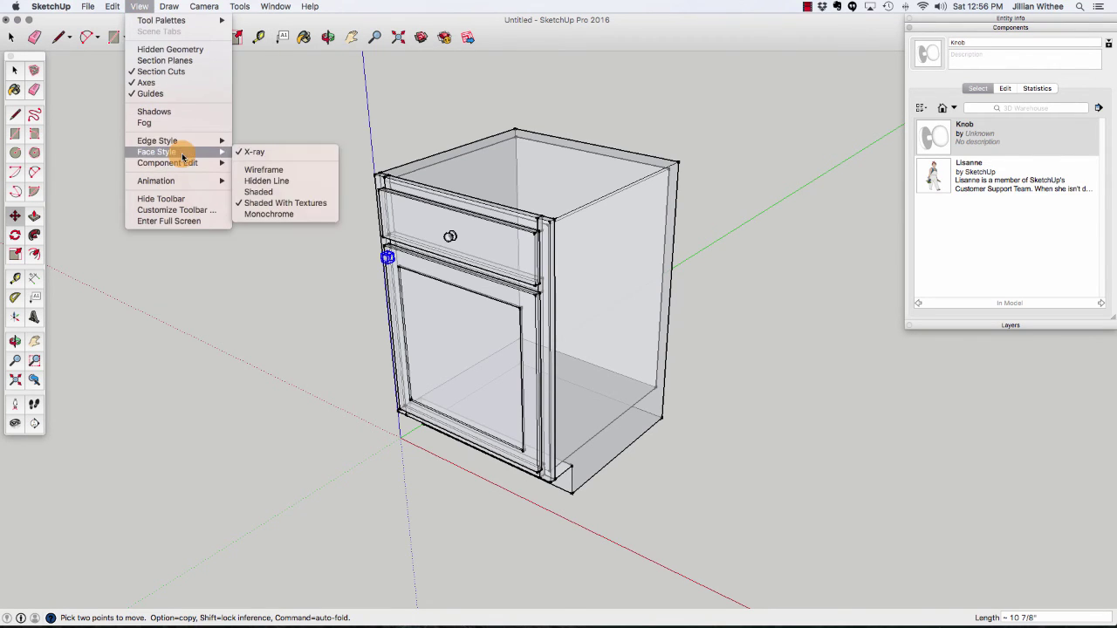
{"action": "left_click", "coordinate": [292, 154]}
{"action": "key", "text": "space"}
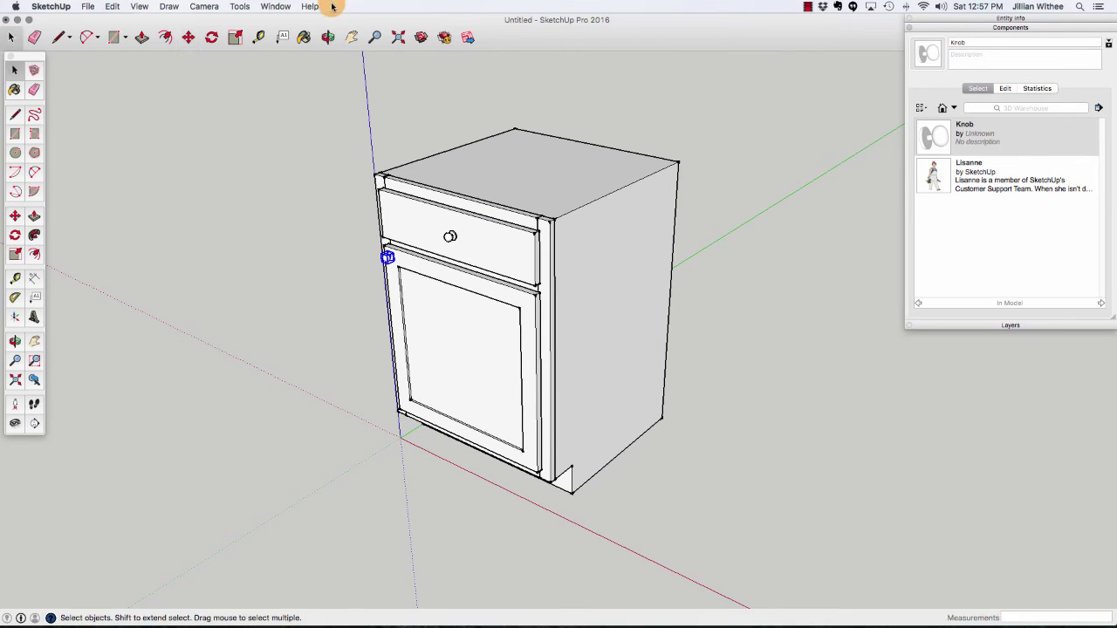
{"action": "left_click", "coordinate": [327, 37]}
{"action": "left_click_drag", "start_coordinate": [222, 314], "coordinate": [274, 267]}
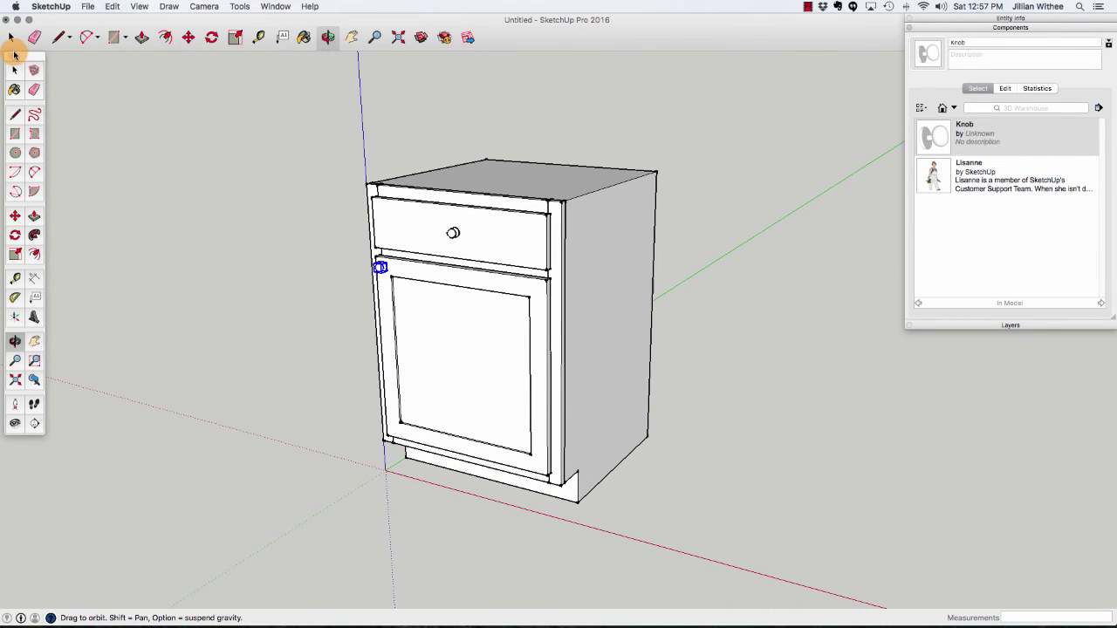
Select the entire cabinet and begin making it a component named Cabinet-B24.
{"action": "left_click", "coordinate": [11, 37]}
{"action": "middle_click_drag", "start_coordinate": [663, 218], "coordinate": [754, 230]}
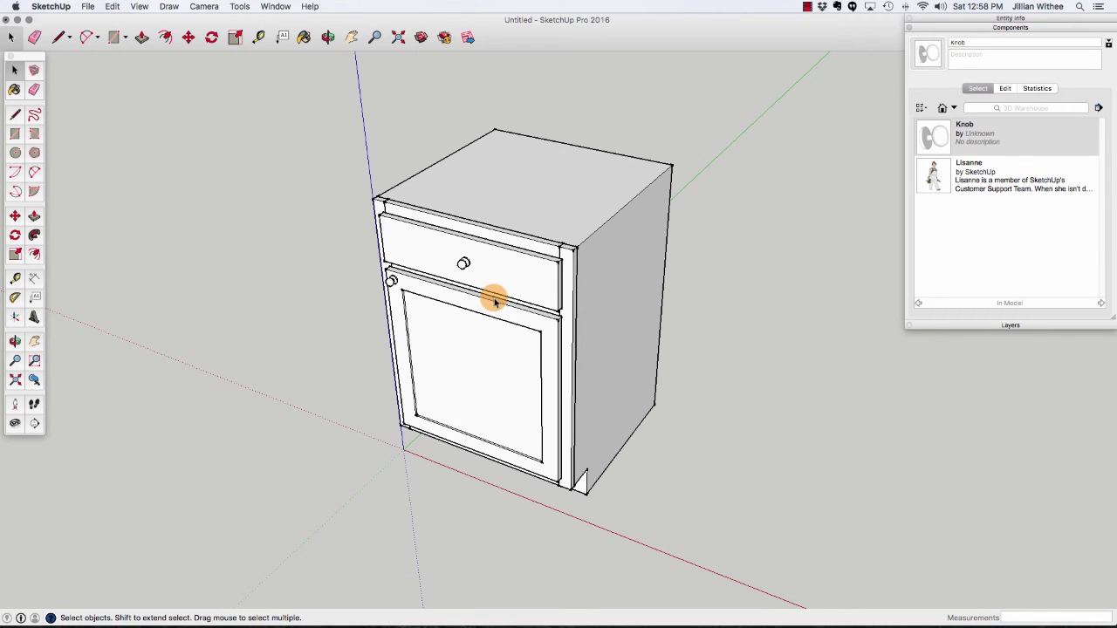
{"action": "scroll", "coordinate": [456, 317], "scroll_direction": "down", "scroll_amount": 2}
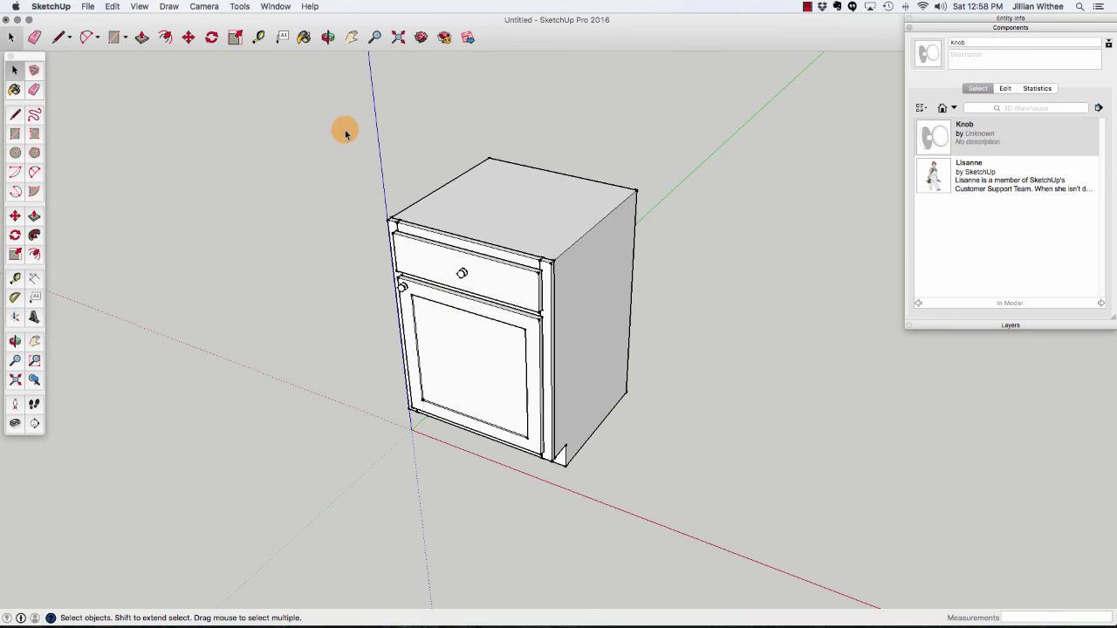
{"action": "left_click_drag", "start_coordinate": [340, 117], "coordinate": [658, 506]}
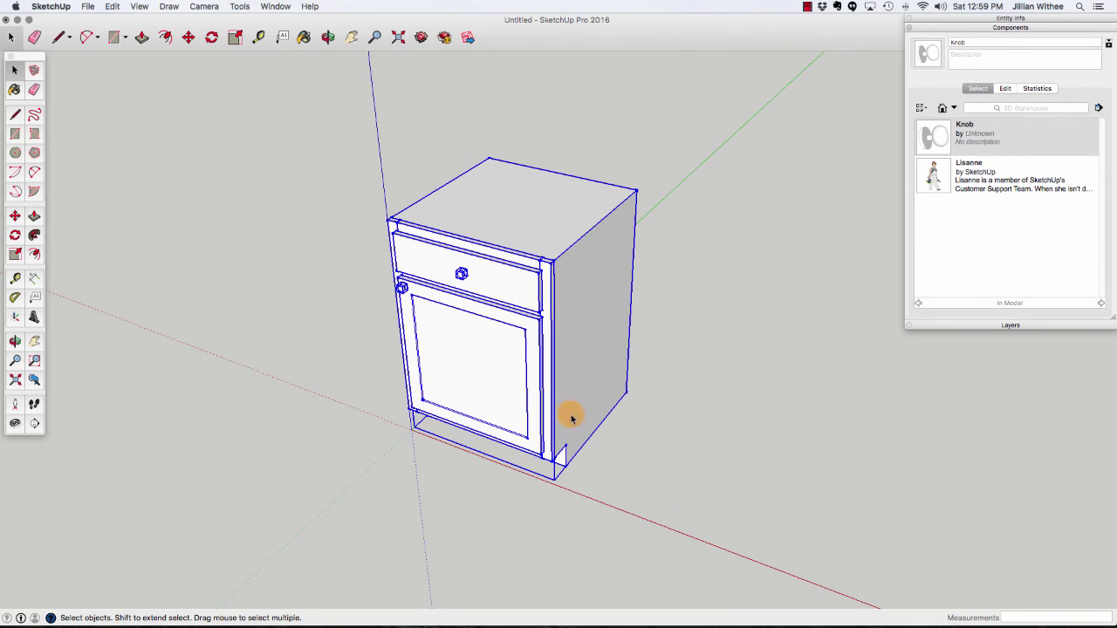
{"action": "right_click", "coordinate": [526, 370]}
{"action": "left_click", "coordinate": [623, 458]}
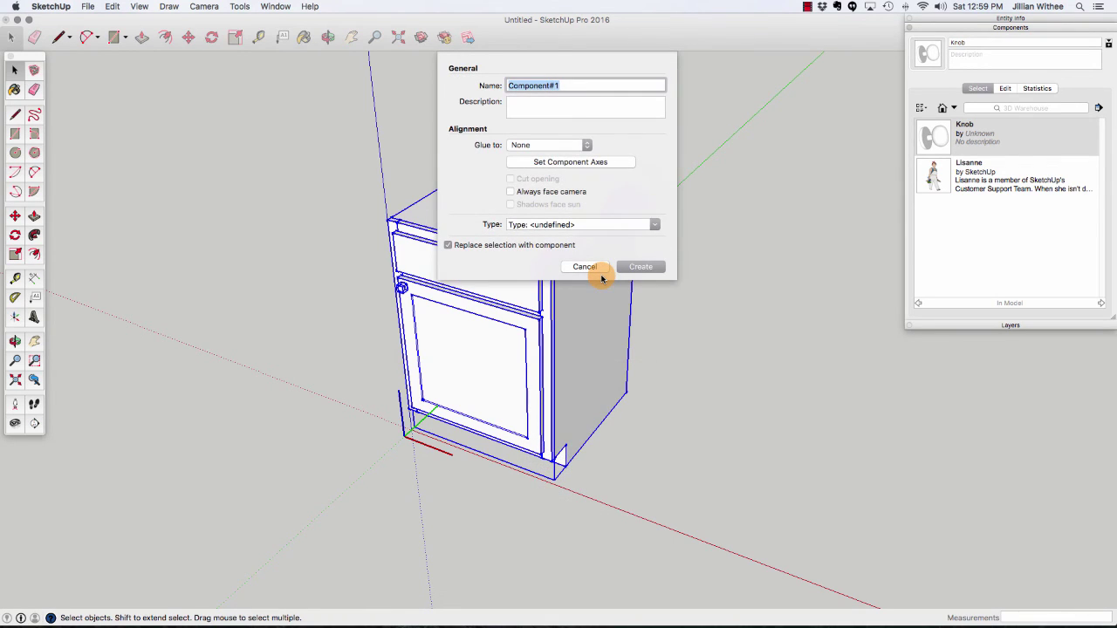
{"action": "type", "text": "Cabinet-"}
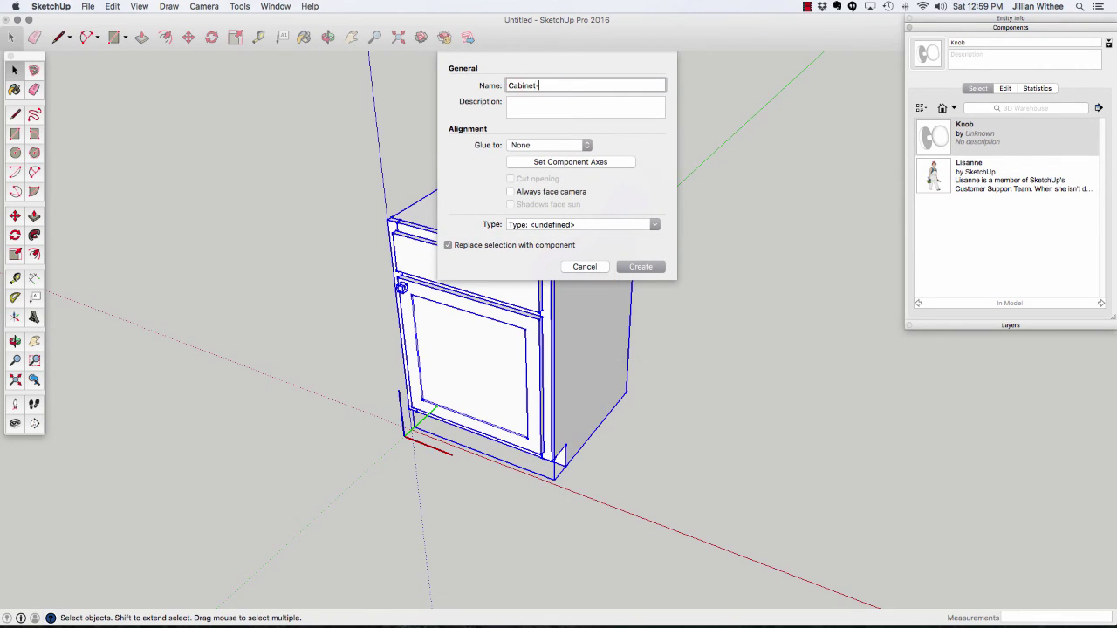
{"action": "type", "text": "B24"}
Set the component axes at the cabinet's bottom corner, then create Cabinet-B24.
{"action": "left_click", "coordinate": [565, 163]}
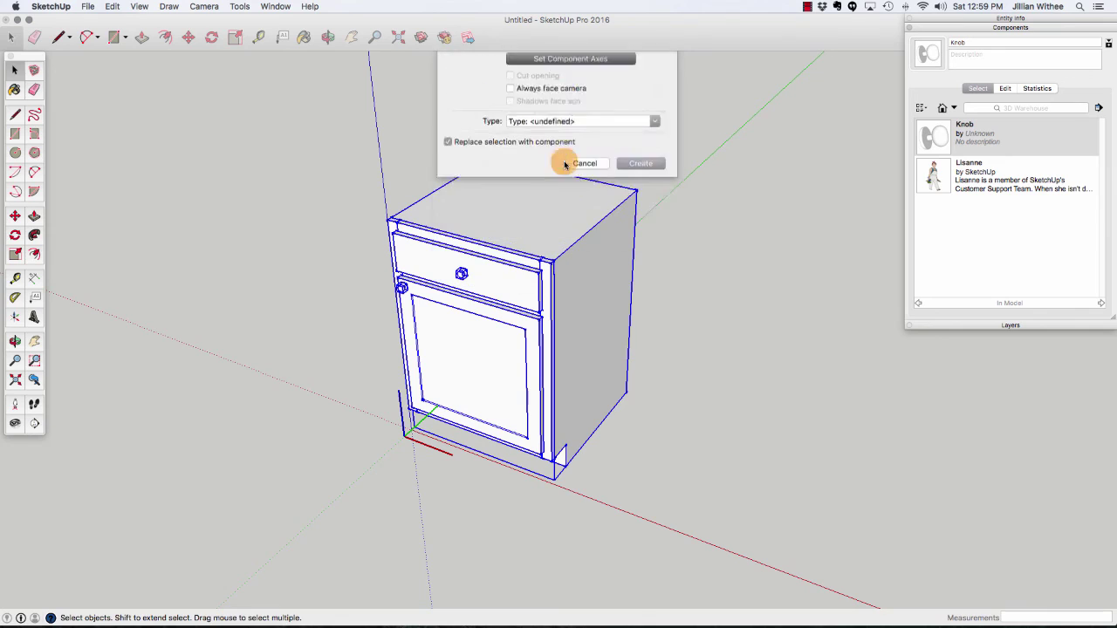
{"action": "left_click", "coordinate": [625, 393]}
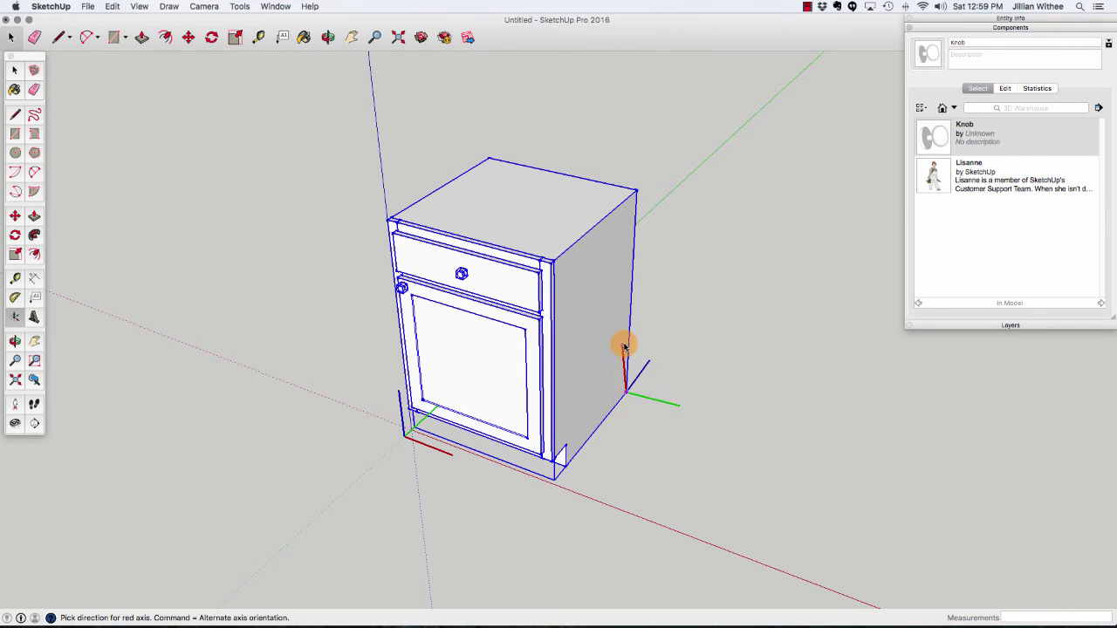
{"action": "left_click", "coordinate": [663, 395]}
{"action": "left_click", "coordinate": [672, 352]}
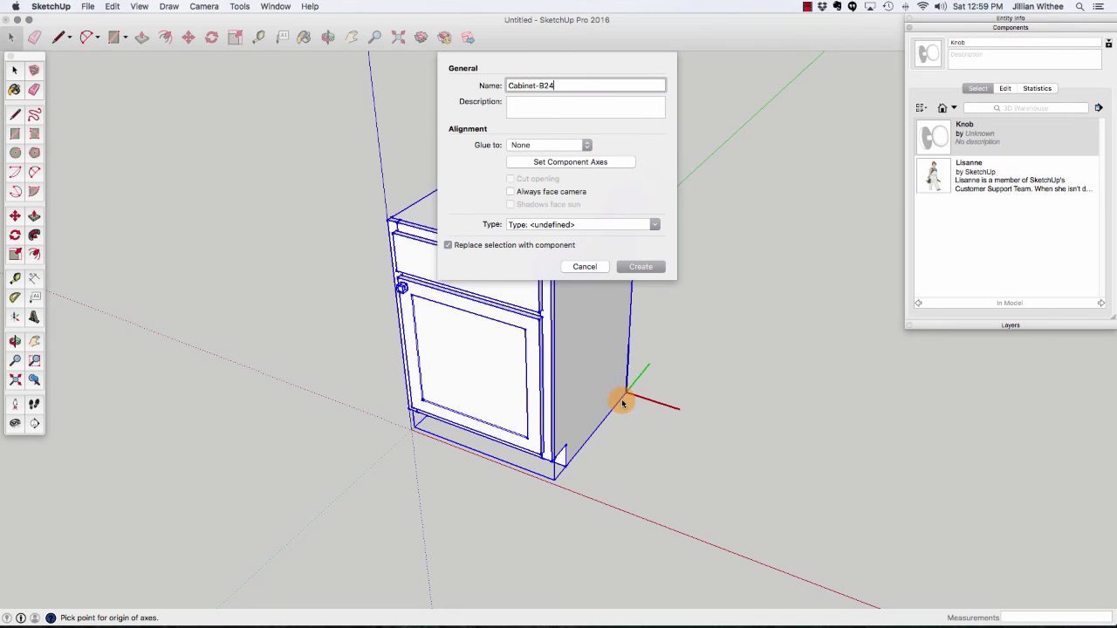
{"action": "left_click", "coordinate": [637, 267]}
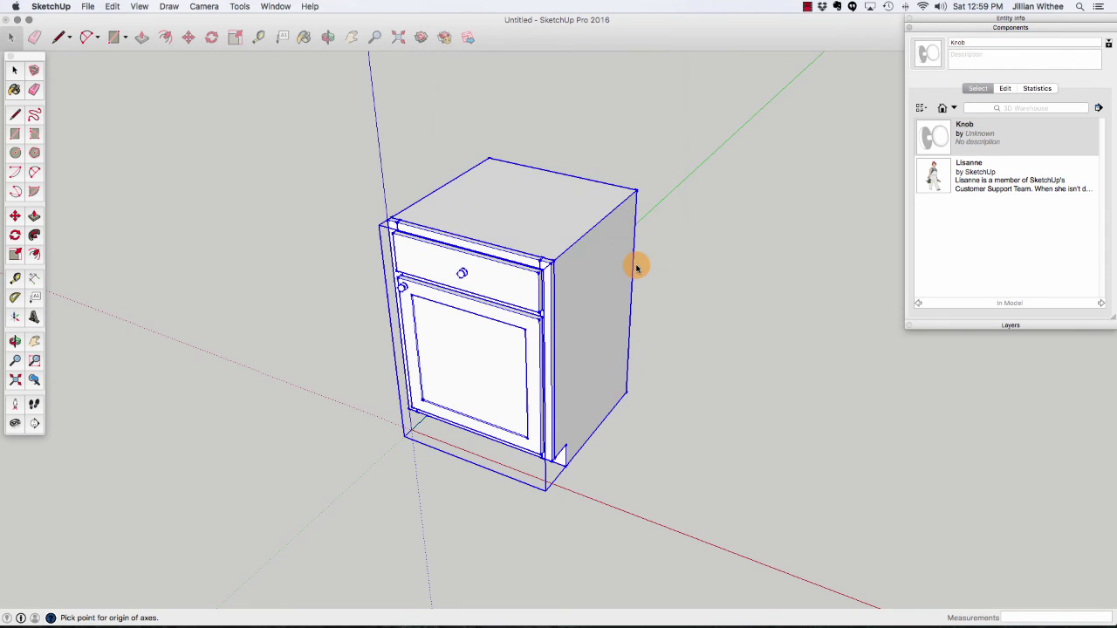
{"action": "scroll", "coordinate": [252, 223], "scroll_direction": "down", "scroll_amount": 5}
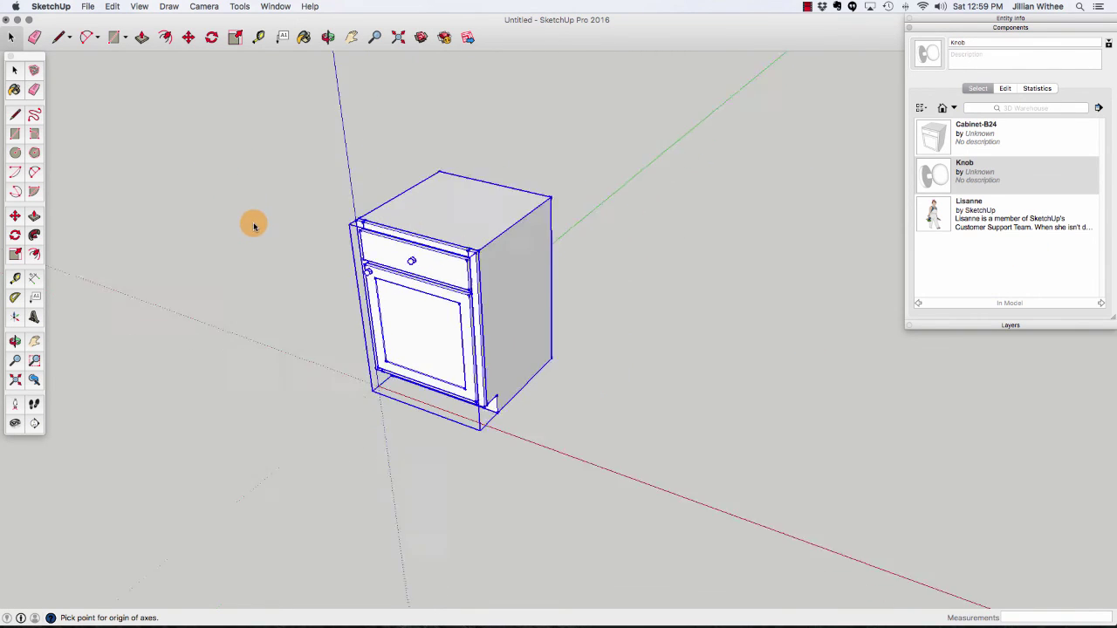
Place a second Cabinet-B24 from the Components panel beside the original cabinet.
{"action": "left_click", "coordinate": [968, 139]}
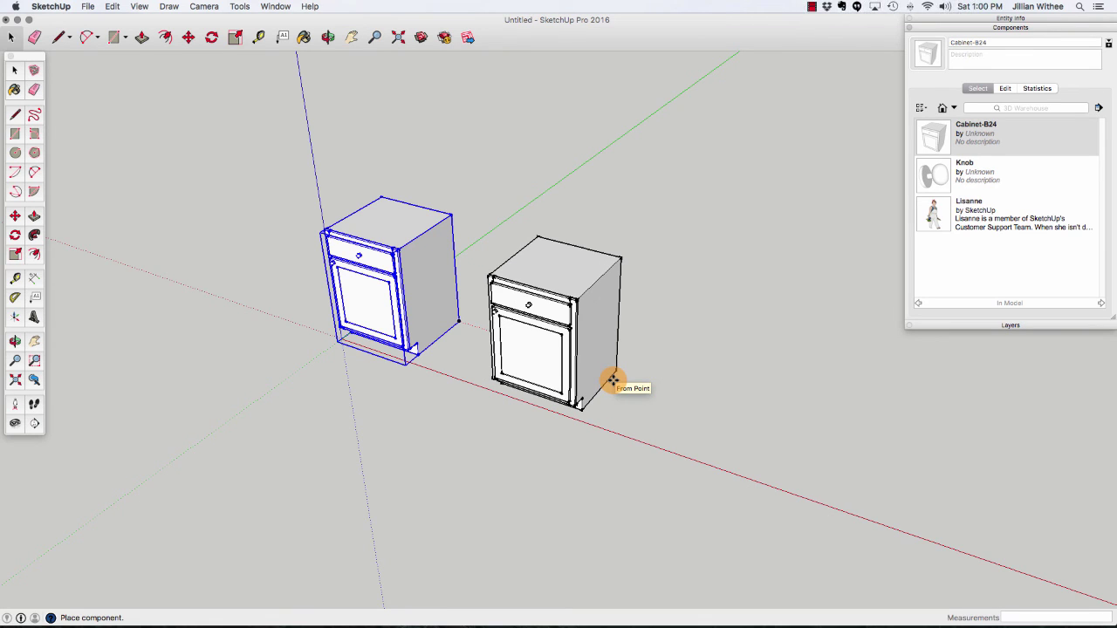
{"action": "left_click", "coordinate": [613, 381]}
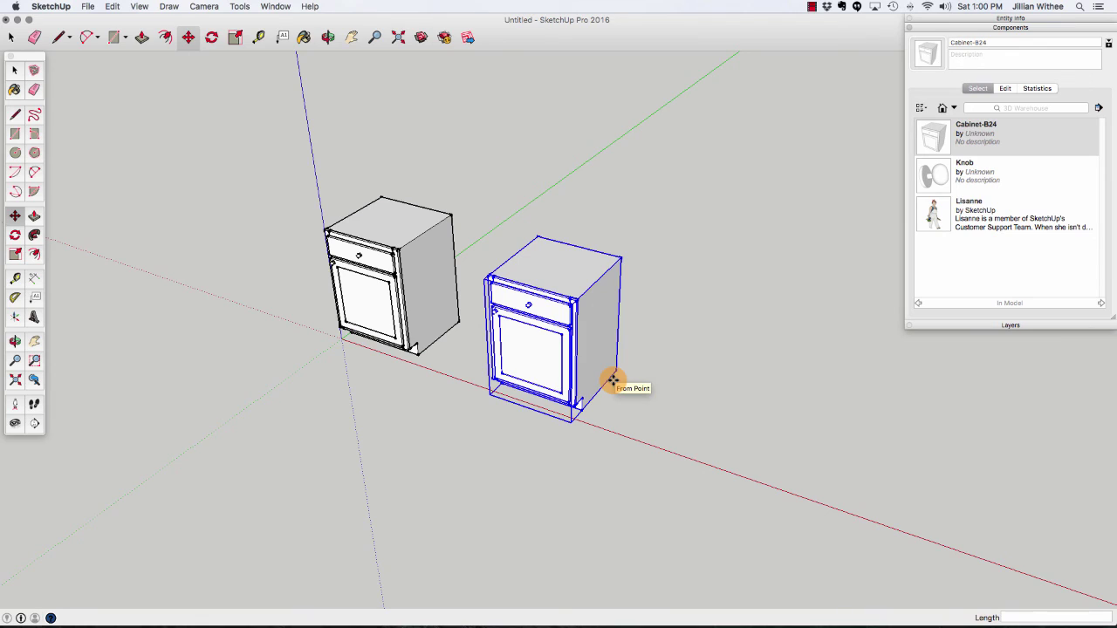